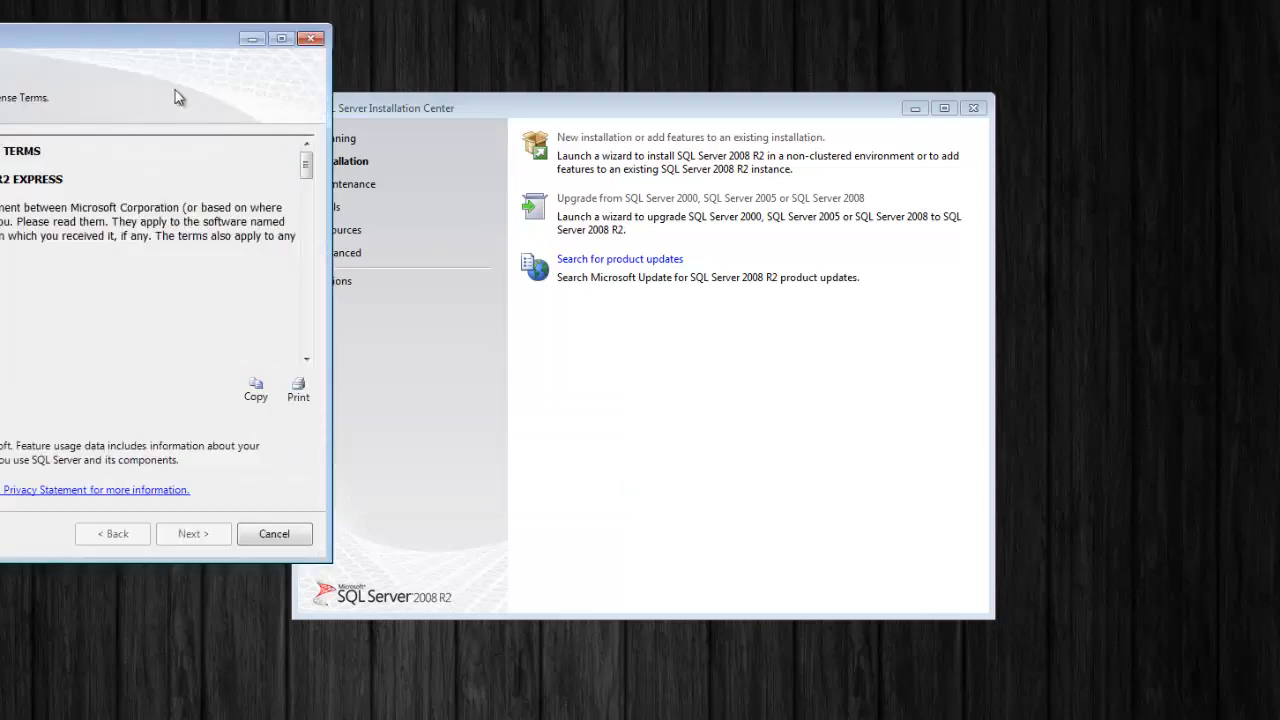
# Close the Installation Center and accept the SQL Server 2008 R2 licence terms to reach Feature Selection
pyautogui.moveTo(129, 49); pyautogui.dragTo(736, 78)
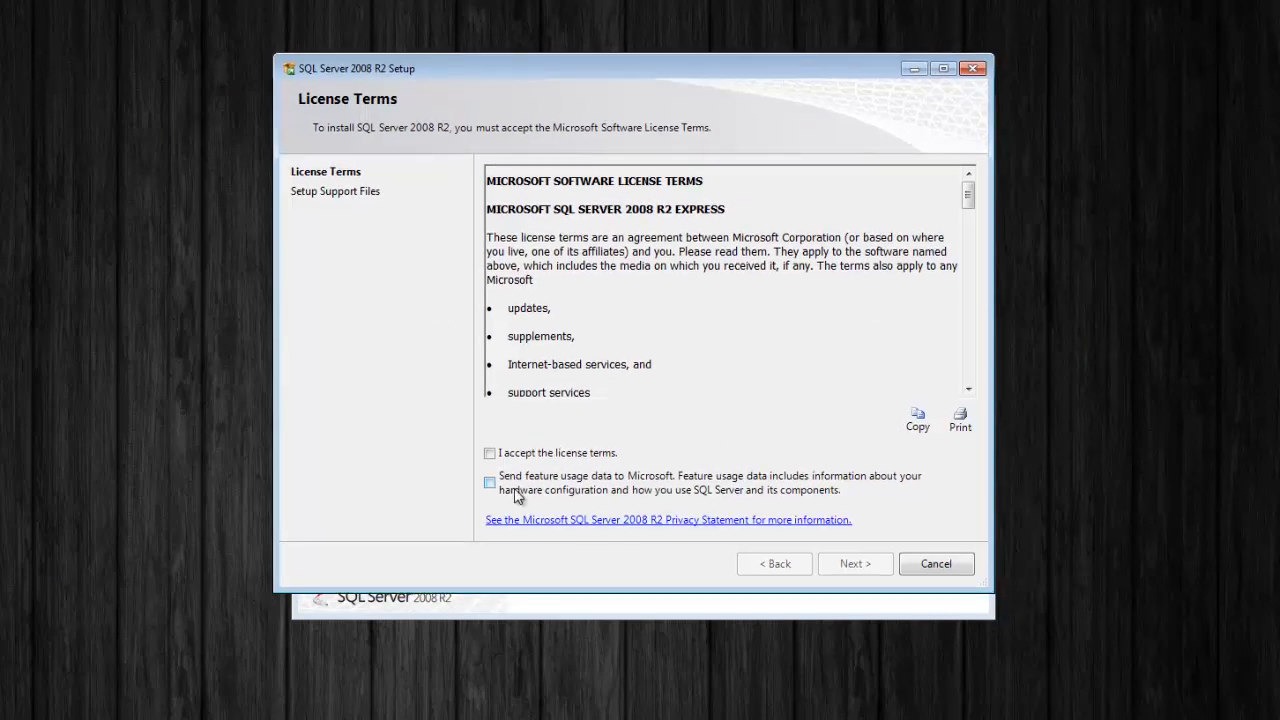
pyautogui.moveTo(172, 24); pyautogui.dragTo(50, 155)
pyautogui.click(55, 144)
pyautogui.click(489, 453)
pyautogui.click(856, 565)
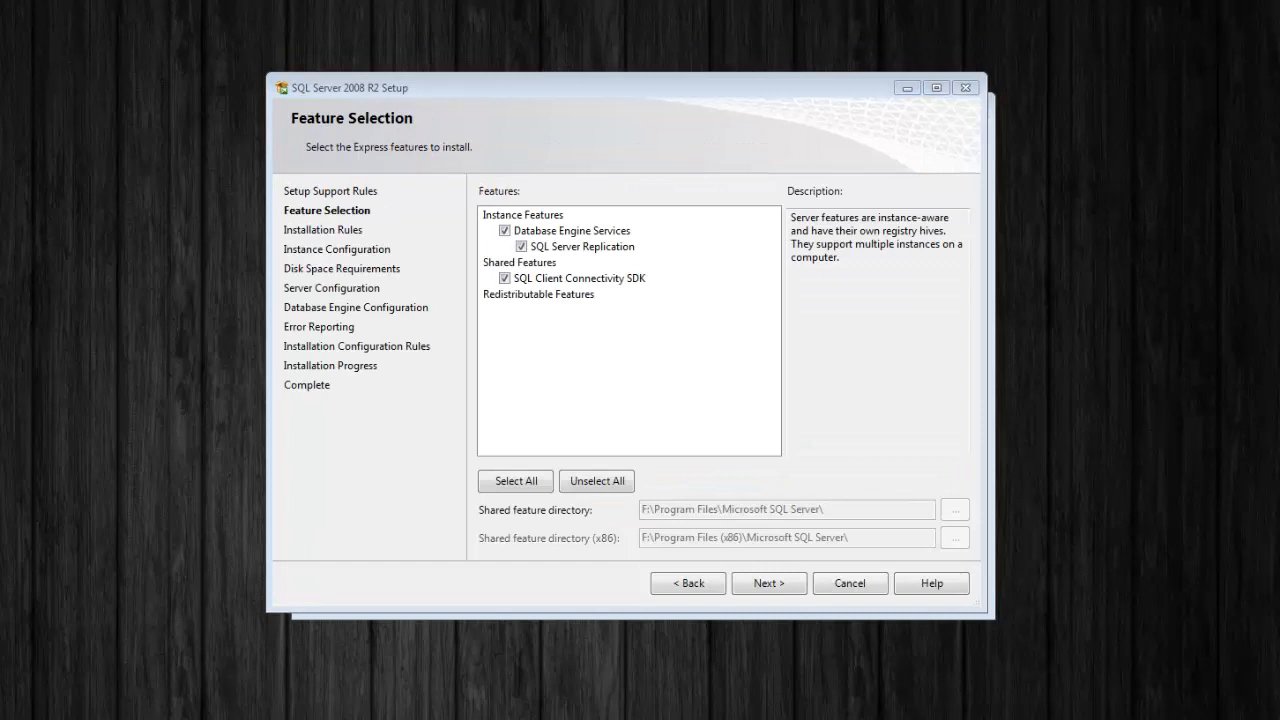
# Keep the selected features and the SQLExpress named instance, moving on to Server Configuration
pyautogui.click(767, 588)
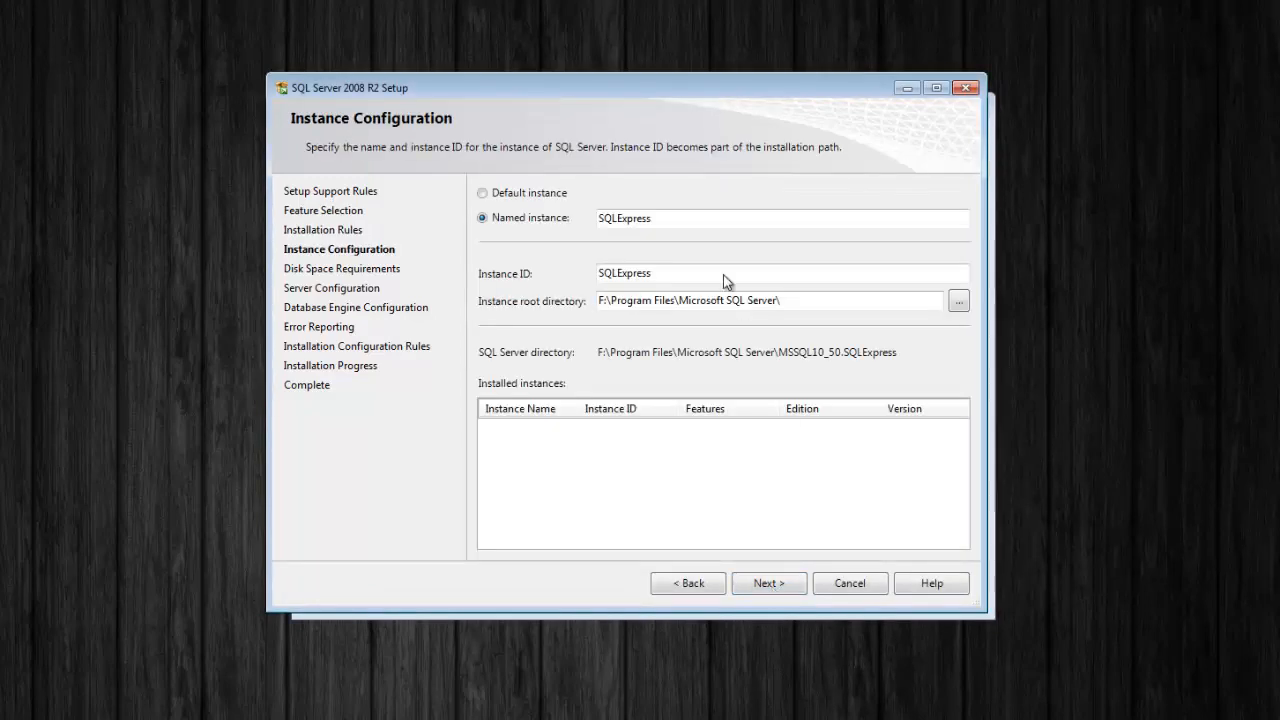
pyautogui.moveTo(677, 220); pyautogui.dragTo(571, 229)
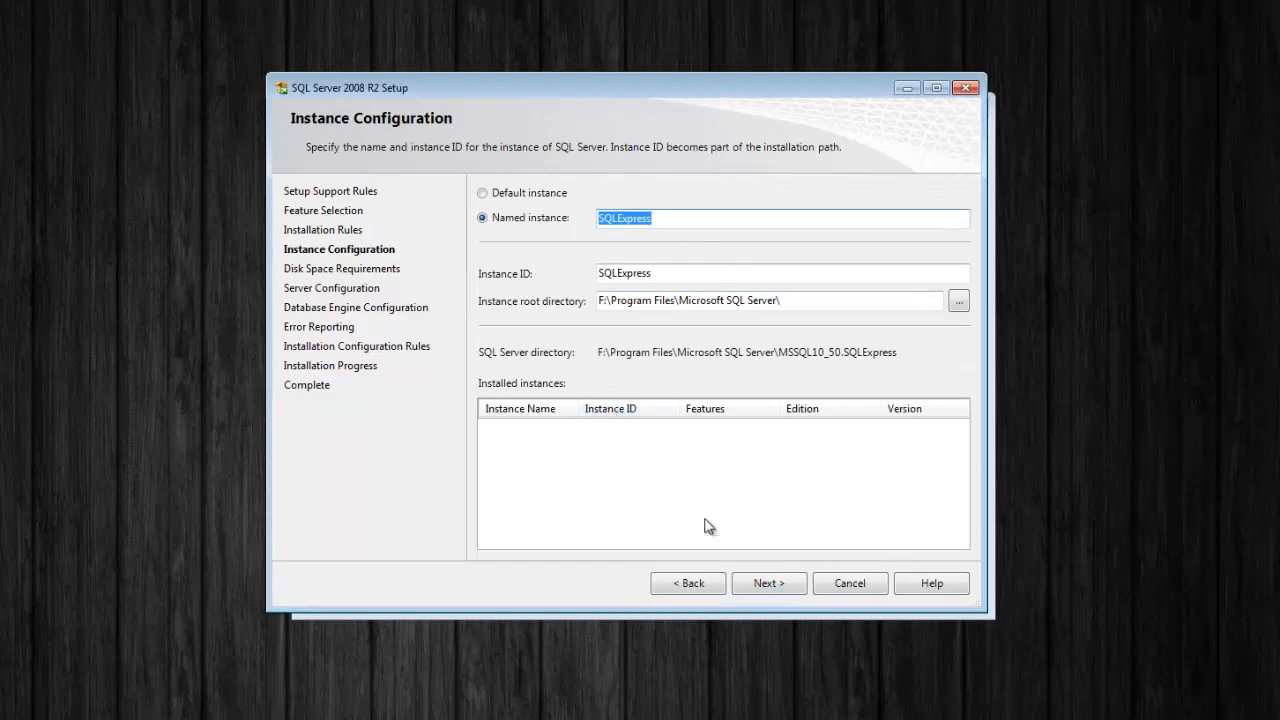
pyautogui.click(770, 585)
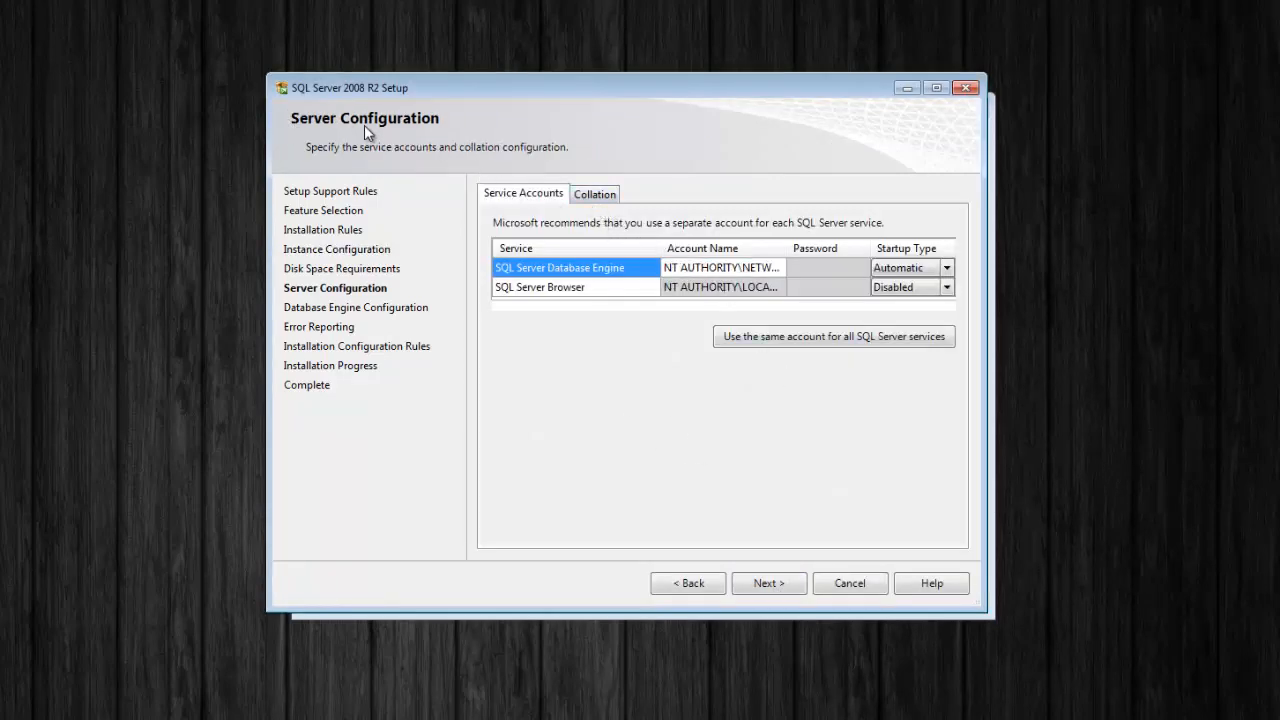
# Customize the Latin1_General collation to be accent-sensitive (Latin1_General_CI_AS), then continue to Database Engine Configuration
pyautogui.click(605, 197)
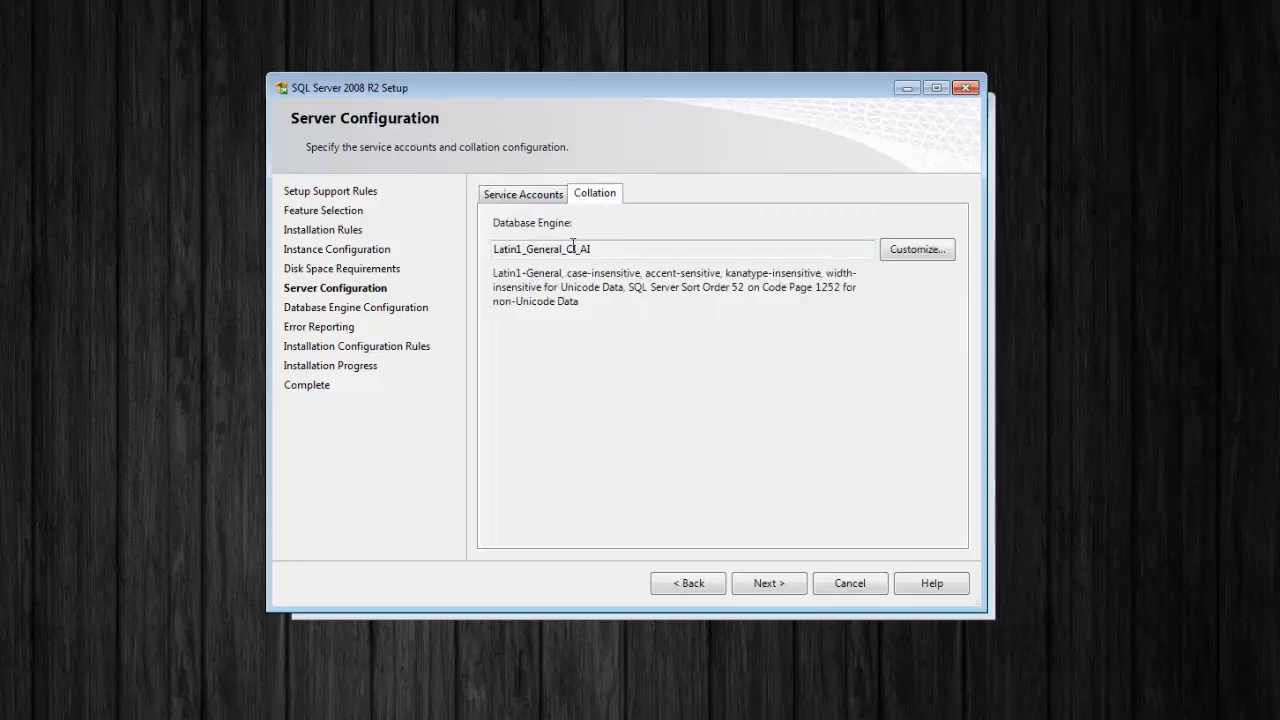
pyautogui.moveTo(595, 252); pyautogui.dragTo(490, 250)
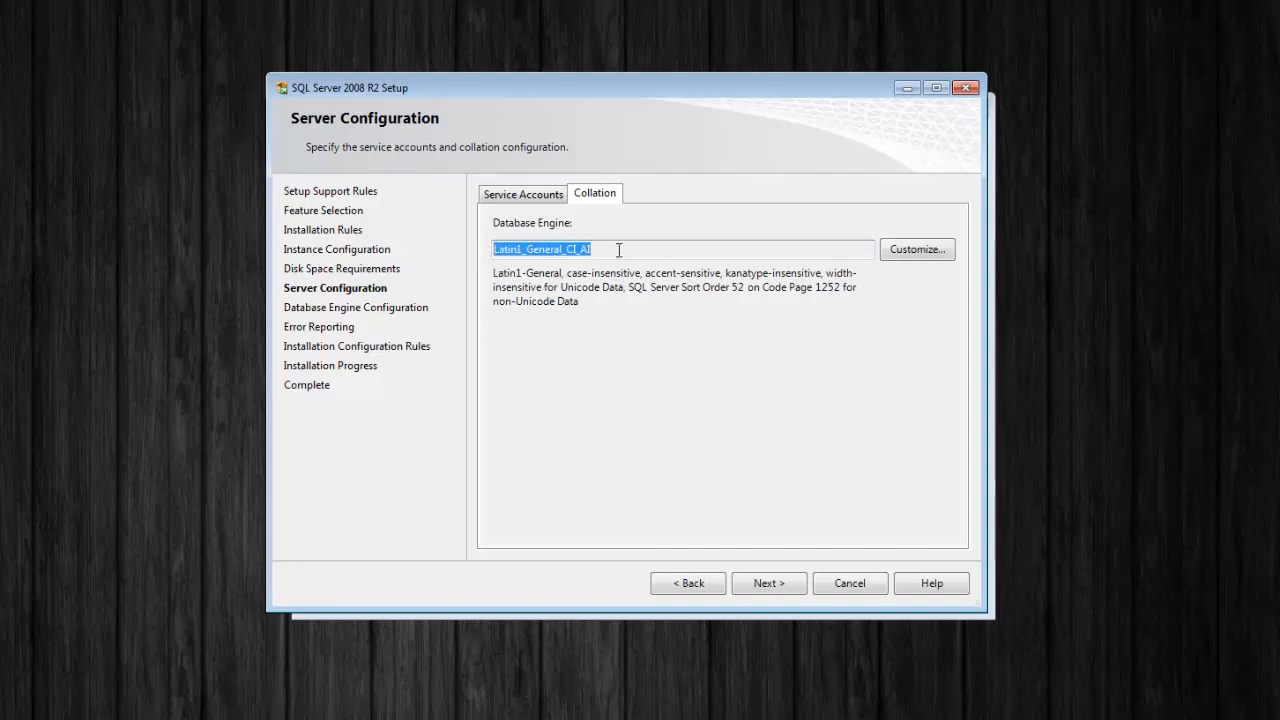
pyautogui.click(916, 250)
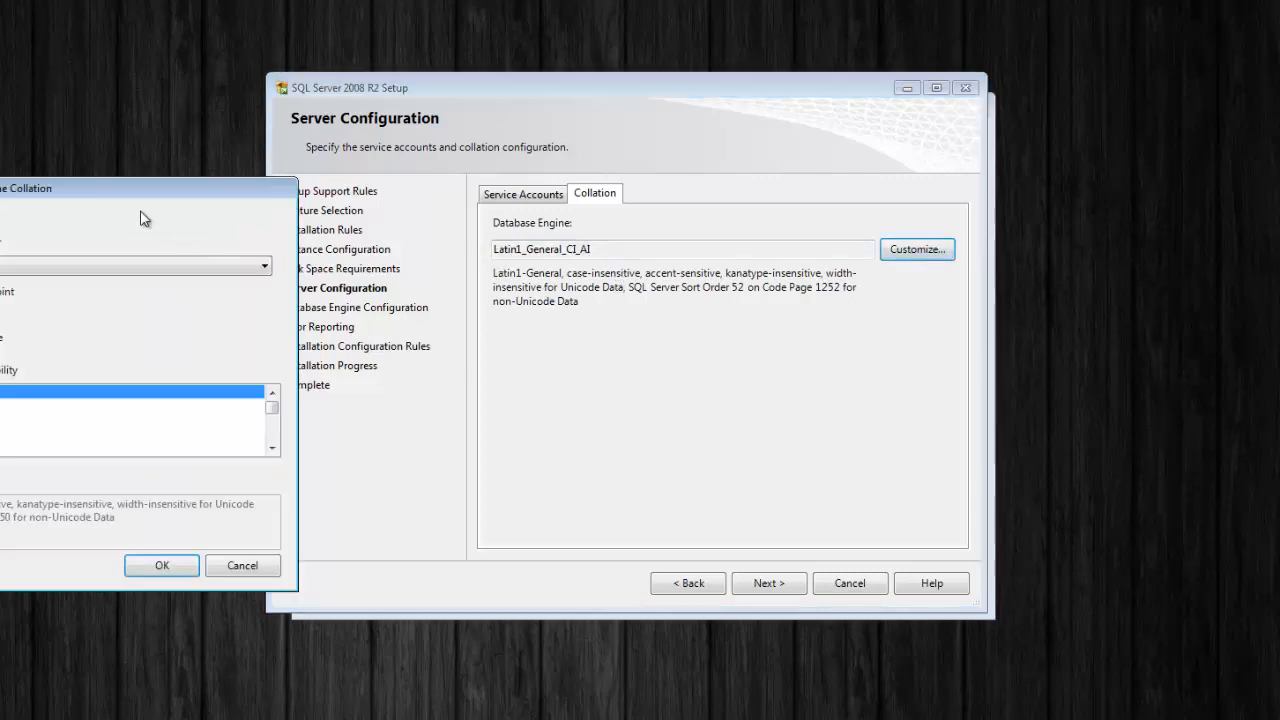
pyautogui.moveTo(127, 204); pyautogui.dragTo(760, 174)
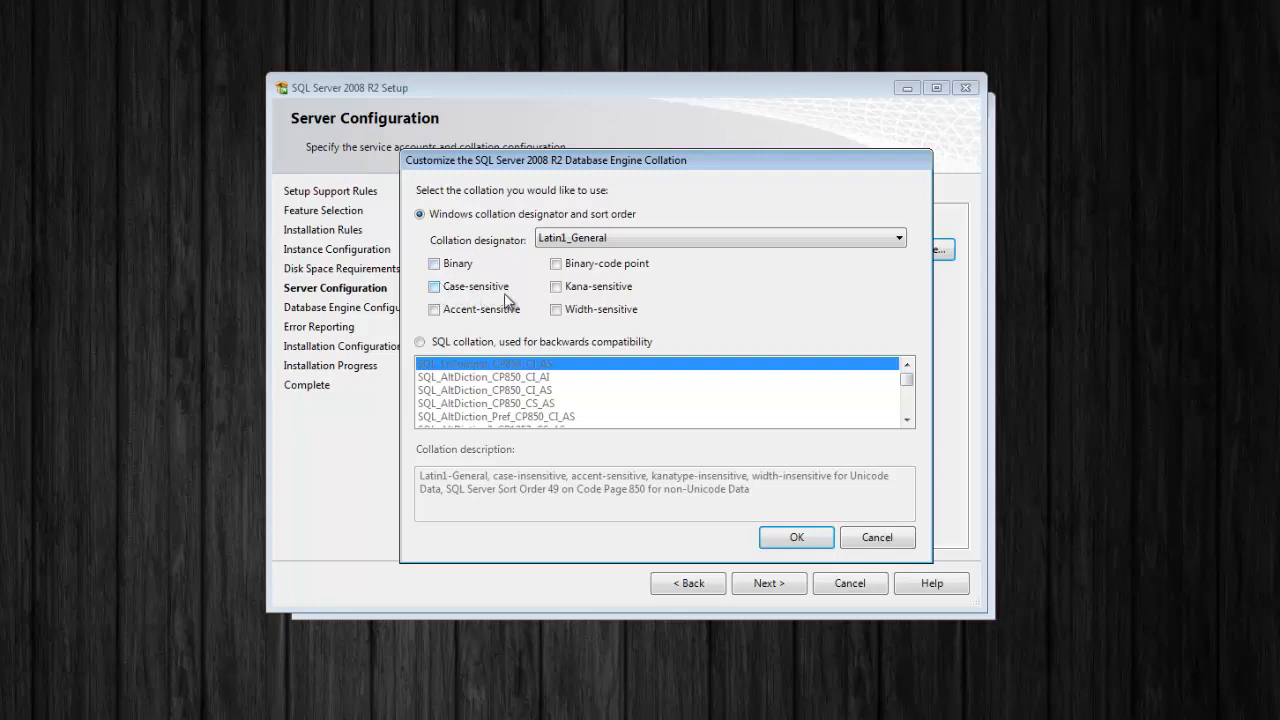
pyautogui.click(434, 310)
pyautogui.click(806, 537)
pyautogui.click(786, 585)
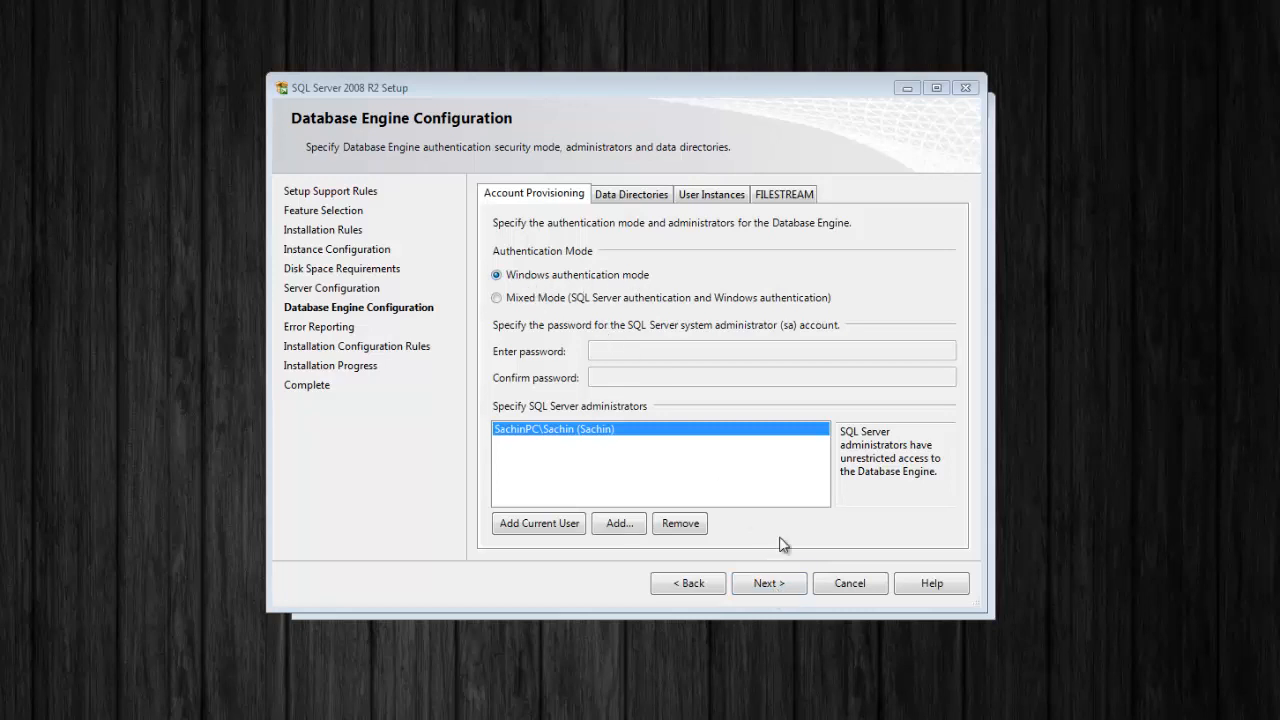
# Keep Windows authentication, skip error reporting, finish the SQL Server install and close the Installation Center
pyautogui.click(787, 588)
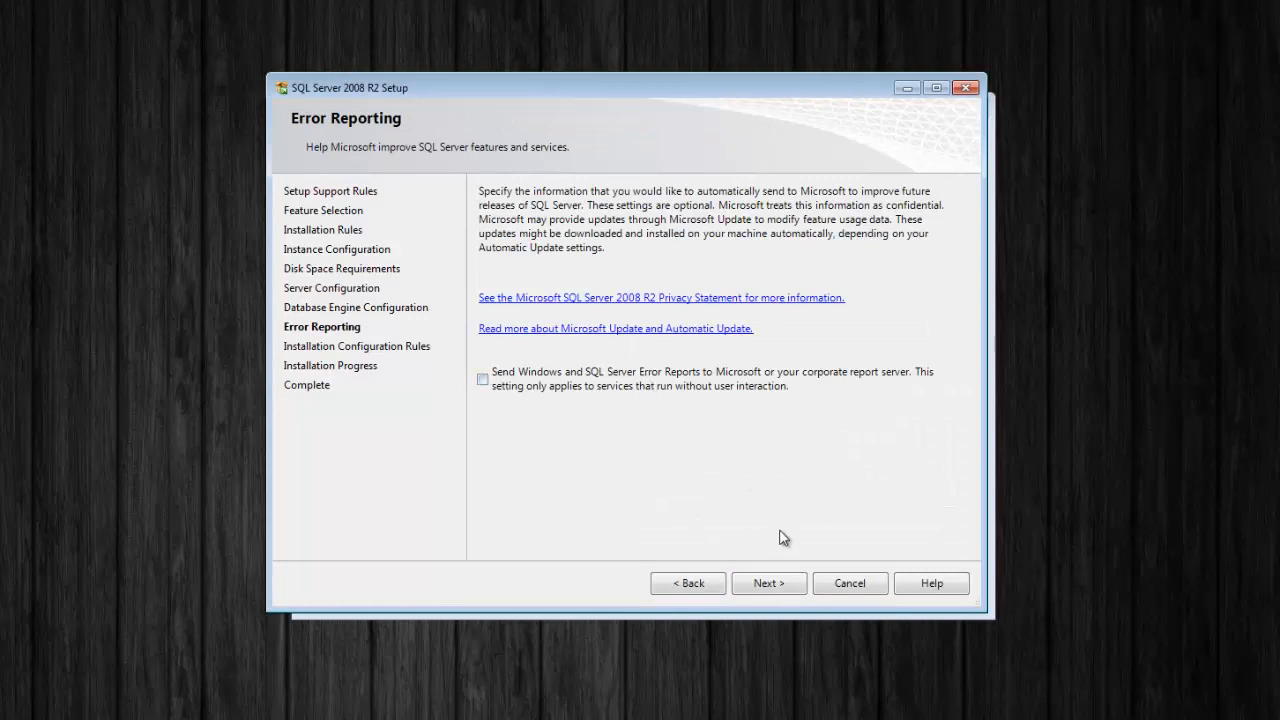
pyautogui.click(776, 585)
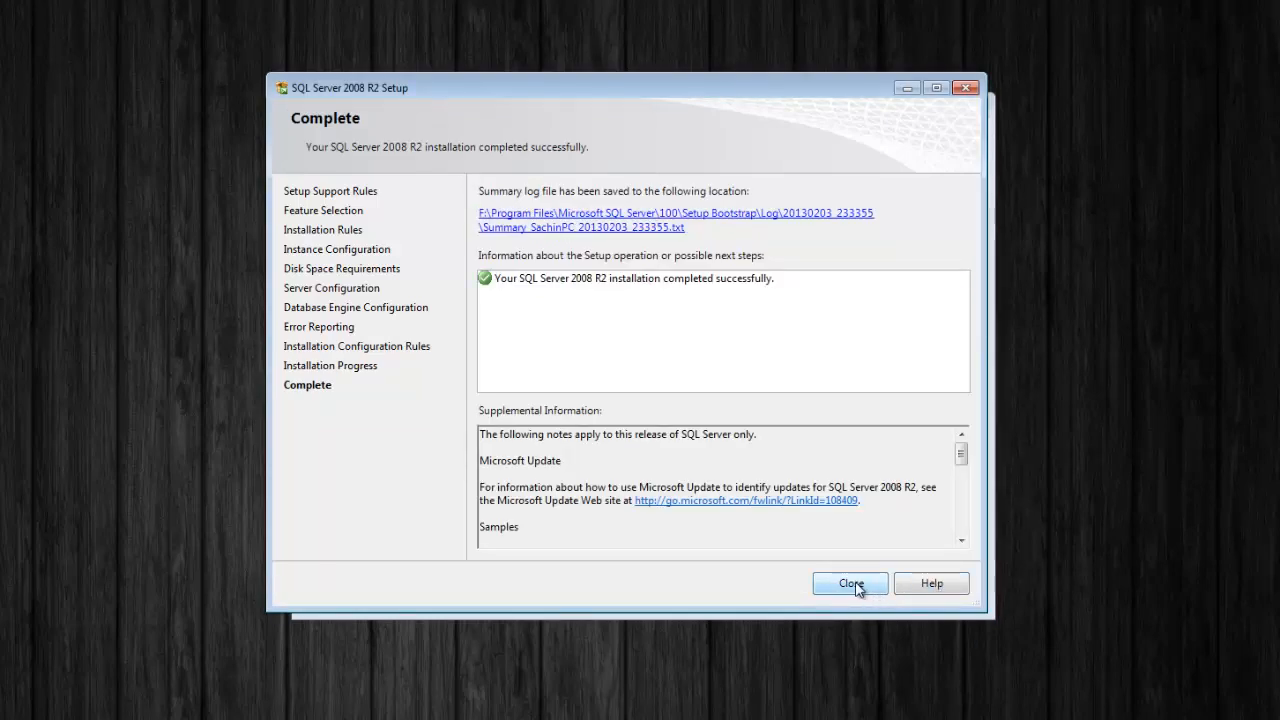
pyautogui.click(853, 583)
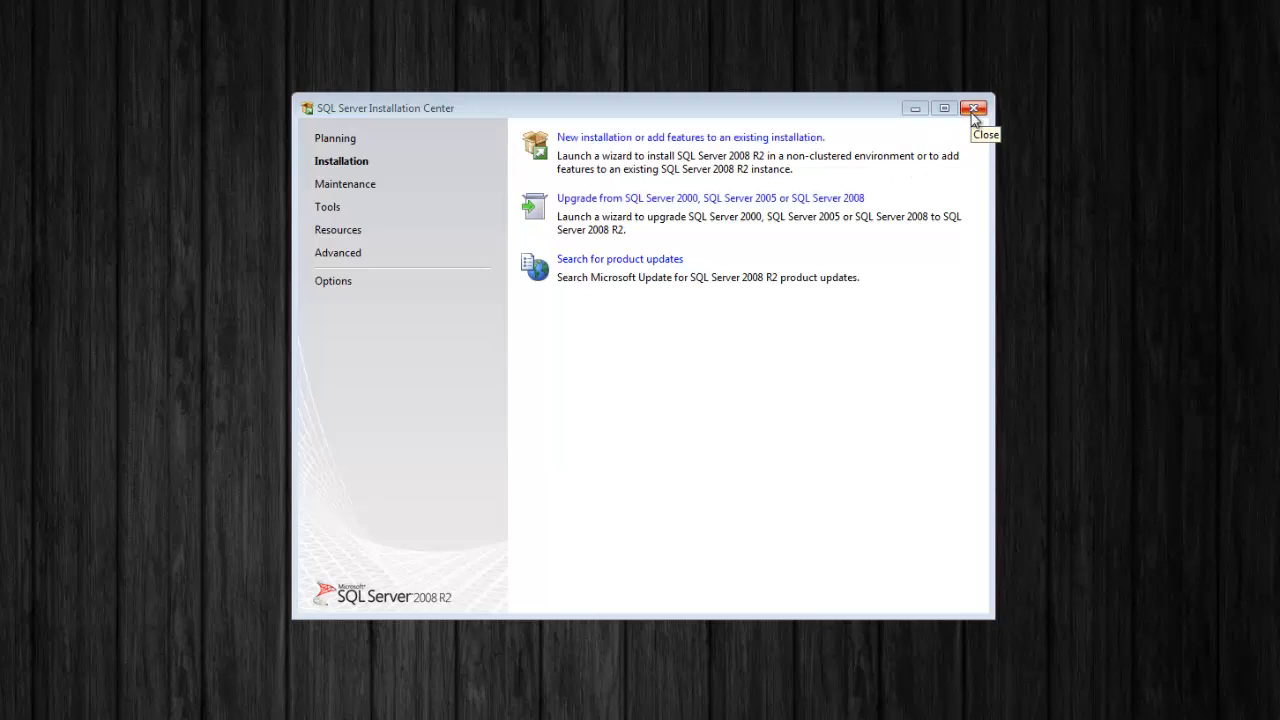
pyautogui.click(973, 113)
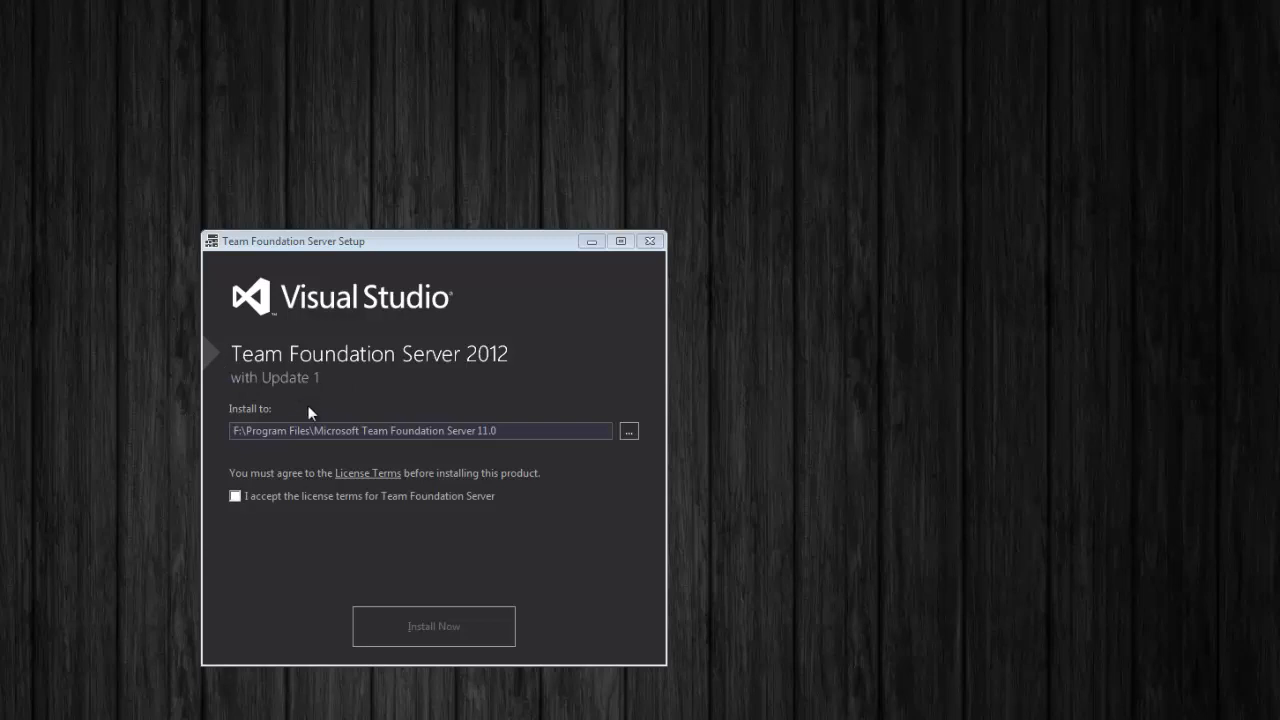
# Accept the TFS 2012 licence terms, install it, and dismiss the presentation save prompt
pyautogui.click(236, 497)
pyautogui.click(432, 629)
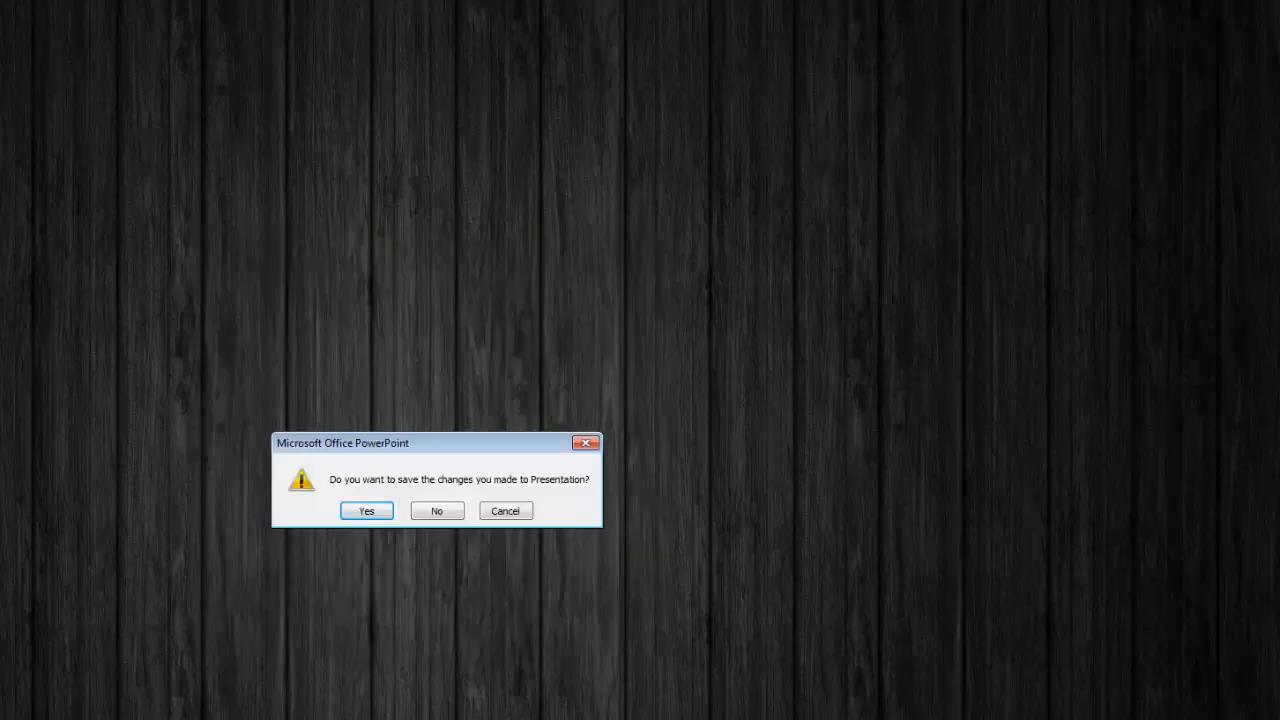
pyautogui.click(455, 510)
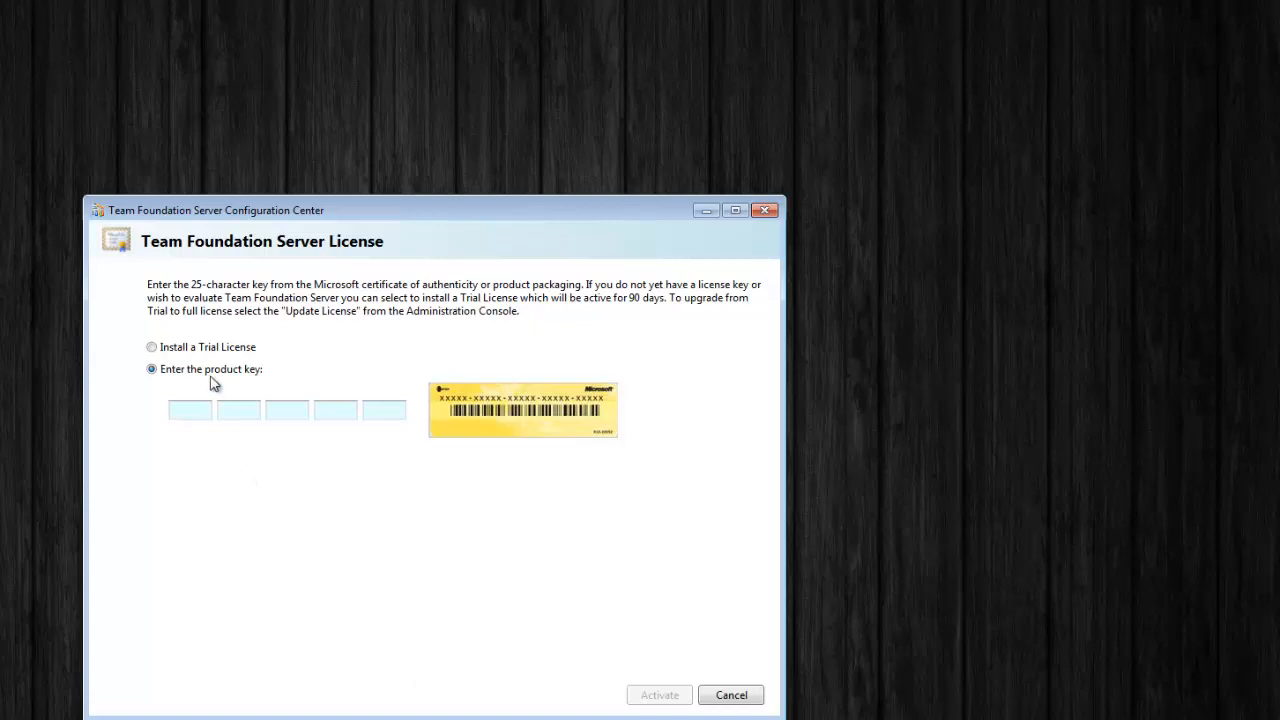
# Activate a trial licence instead of a product key and acknowledge the 91-day evaluation notice
pyautogui.click(186, 350)
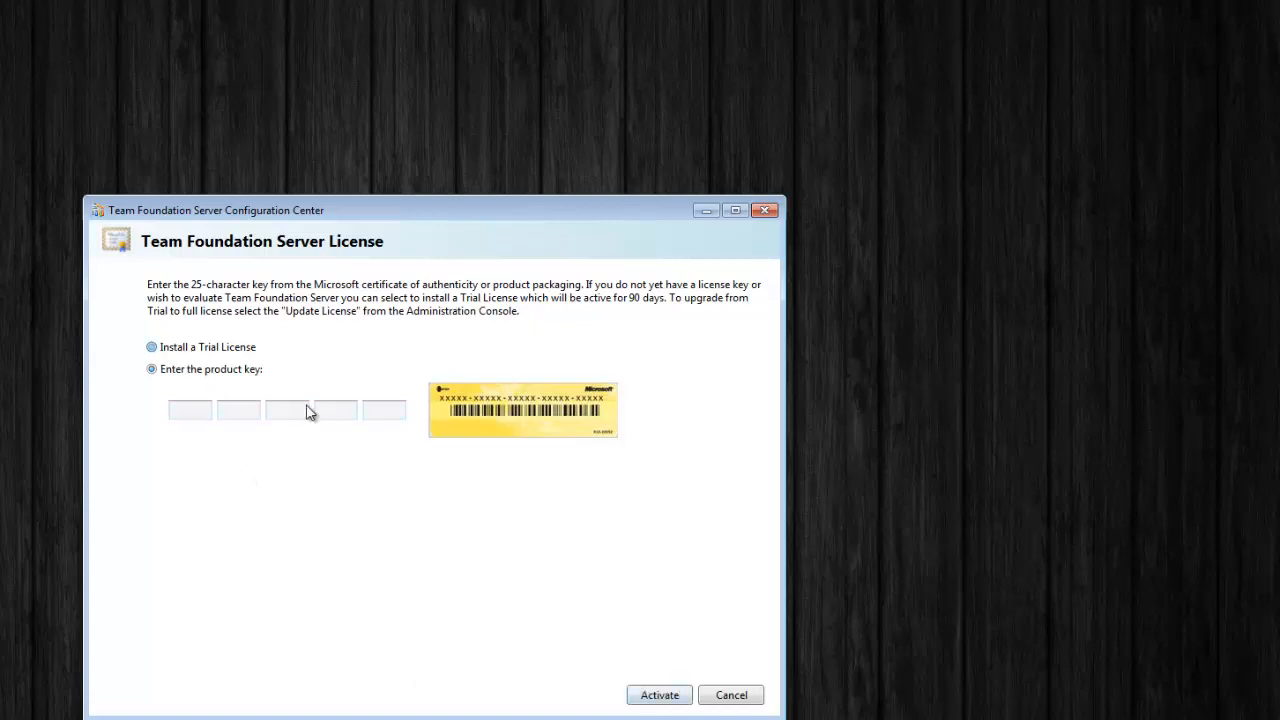
pyautogui.click(665, 699)
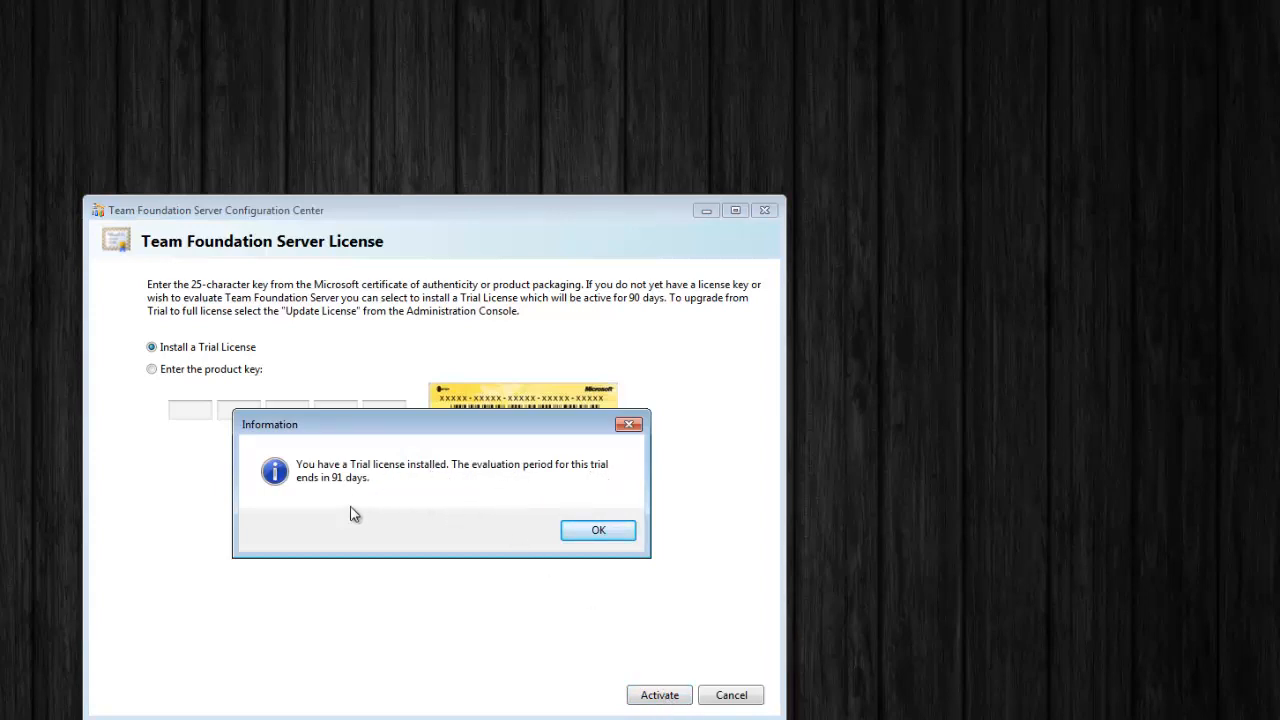
pyautogui.click(611, 541)
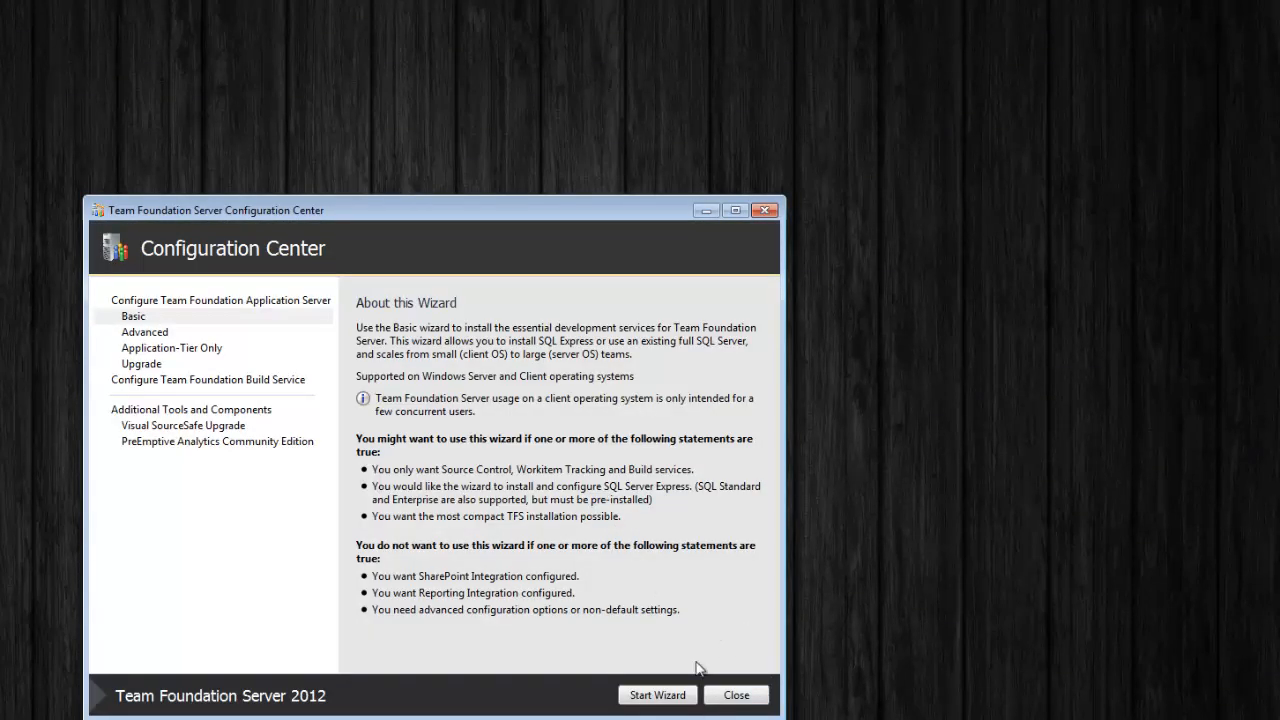
# Compare the Basic, Advanced, Application-Tier Only and Upgrade wizard descriptions, then start the Advanced wizard
pyautogui.moveTo(656, 210); pyautogui.dragTo(743, 146)
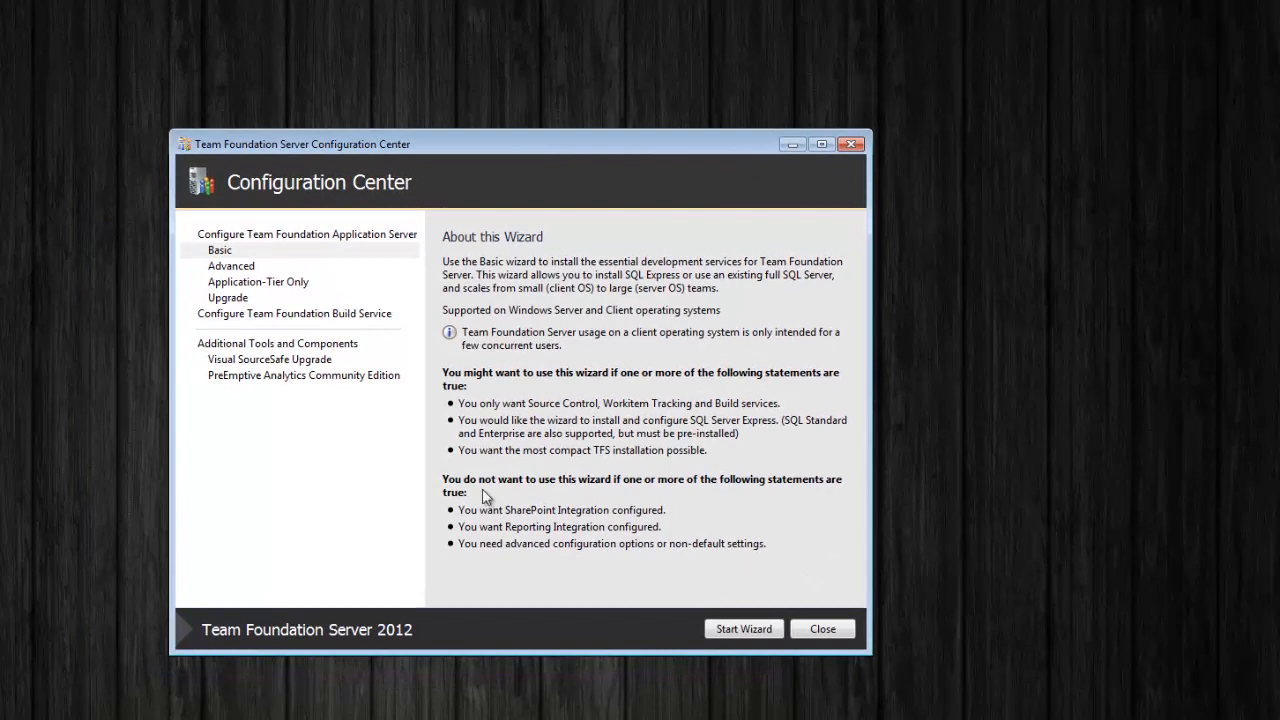
pyautogui.click(246, 268)
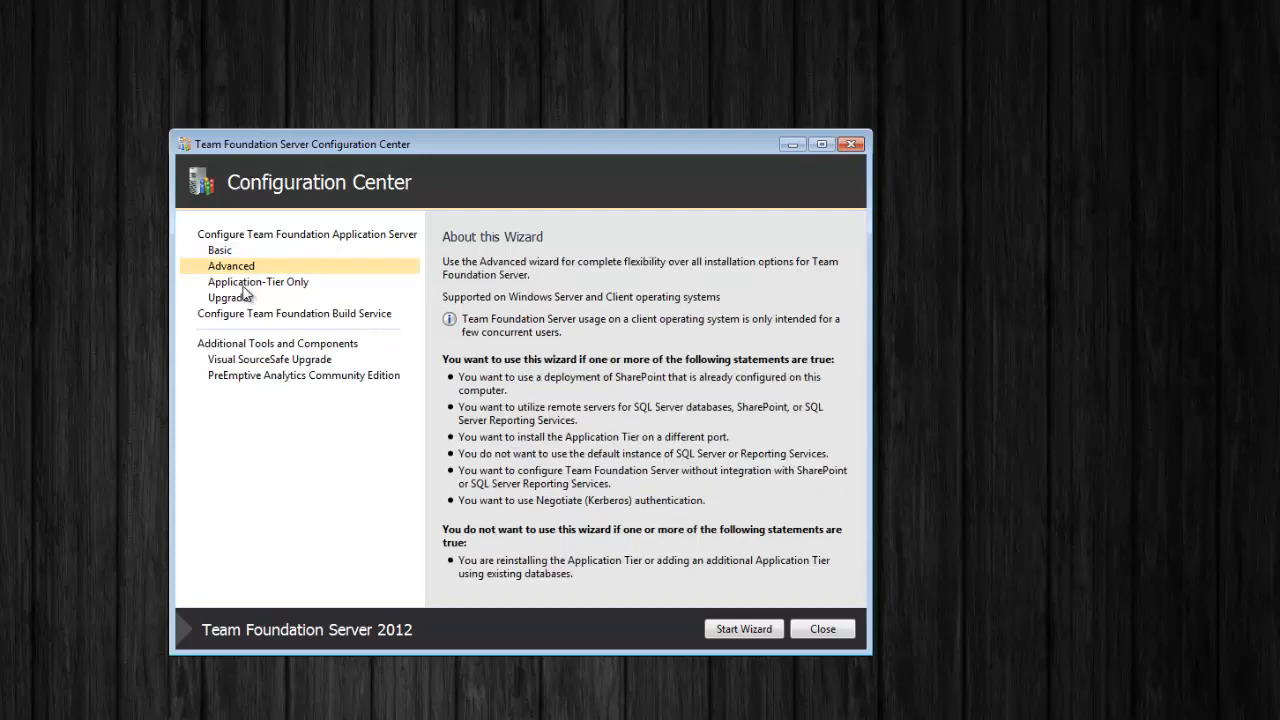
pyautogui.click(244, 285)
pyautogui.click(246, 300)
pyautogui.click(228, 252)
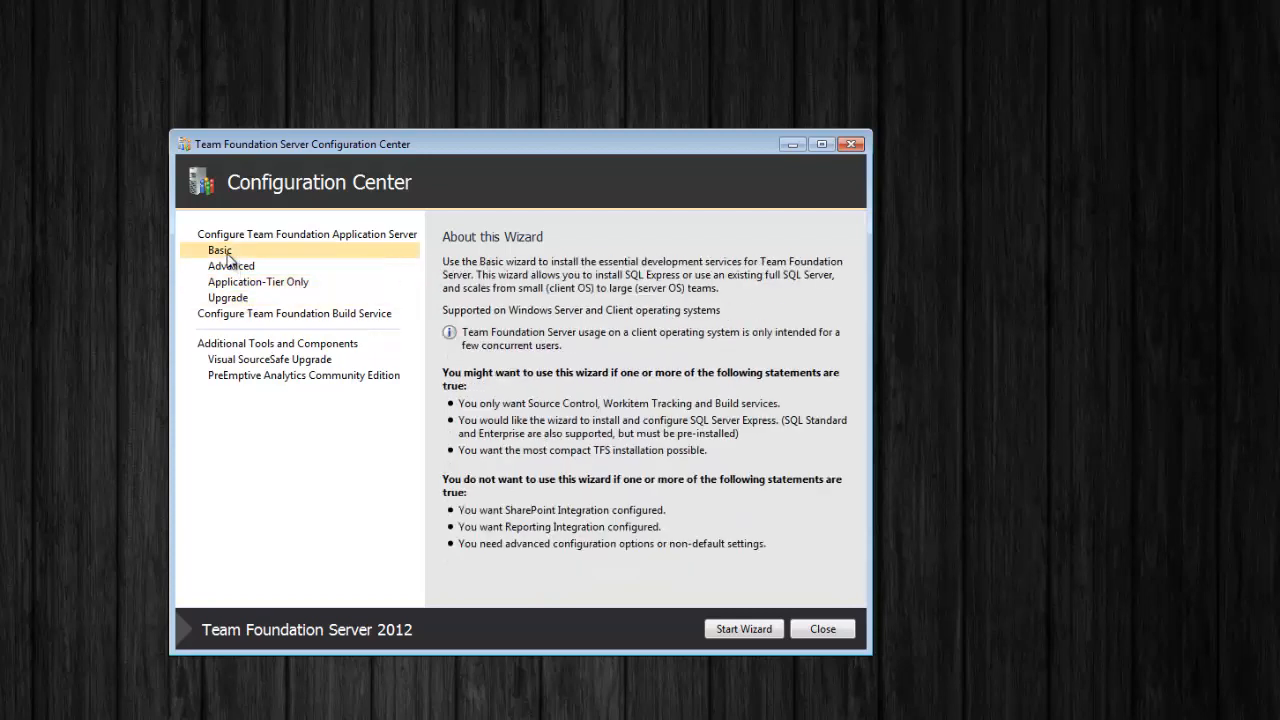
pyautogui.click(236, 266)
pyautogui.click(245, 283)
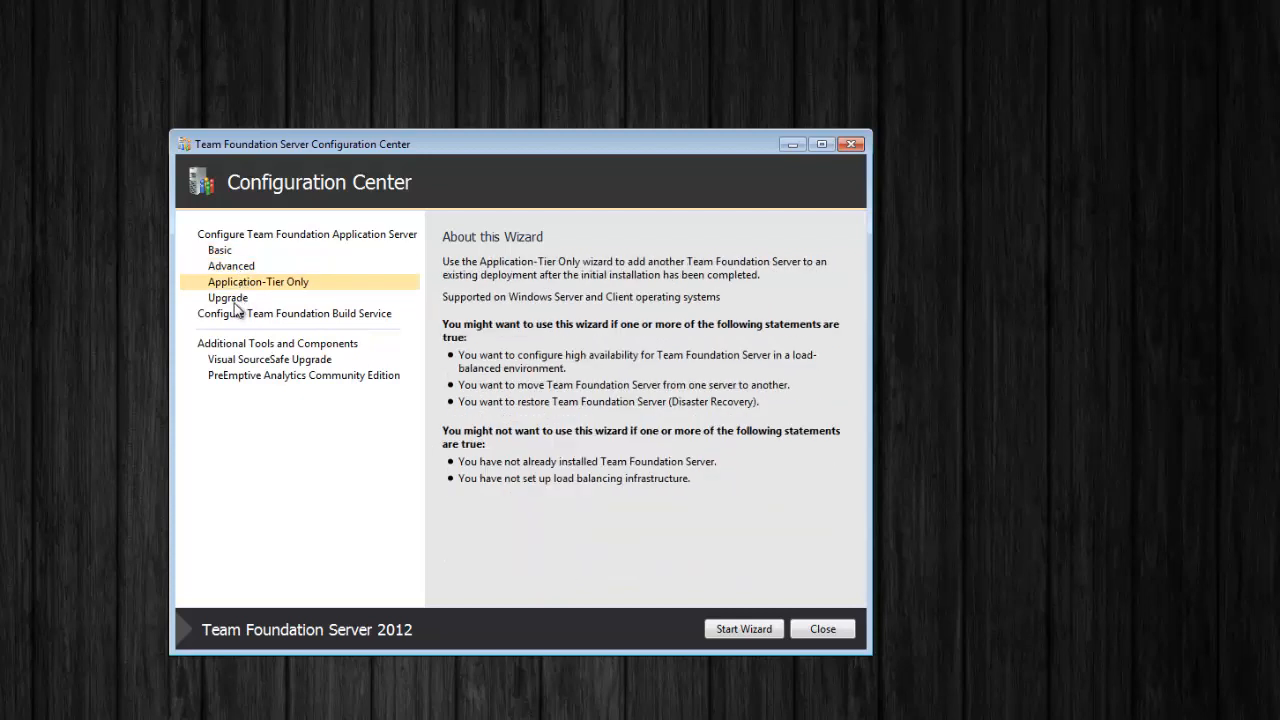
pyautogui.click(235, 300)
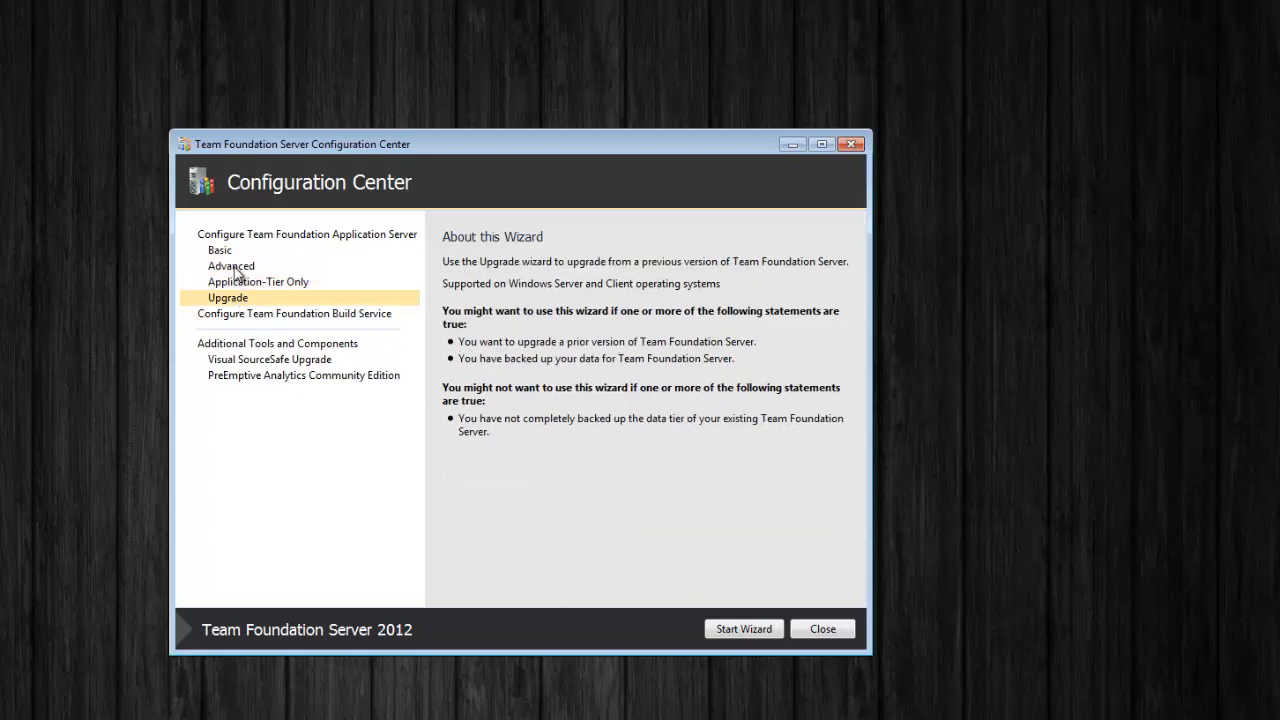
pyautogui.click(236, 270)
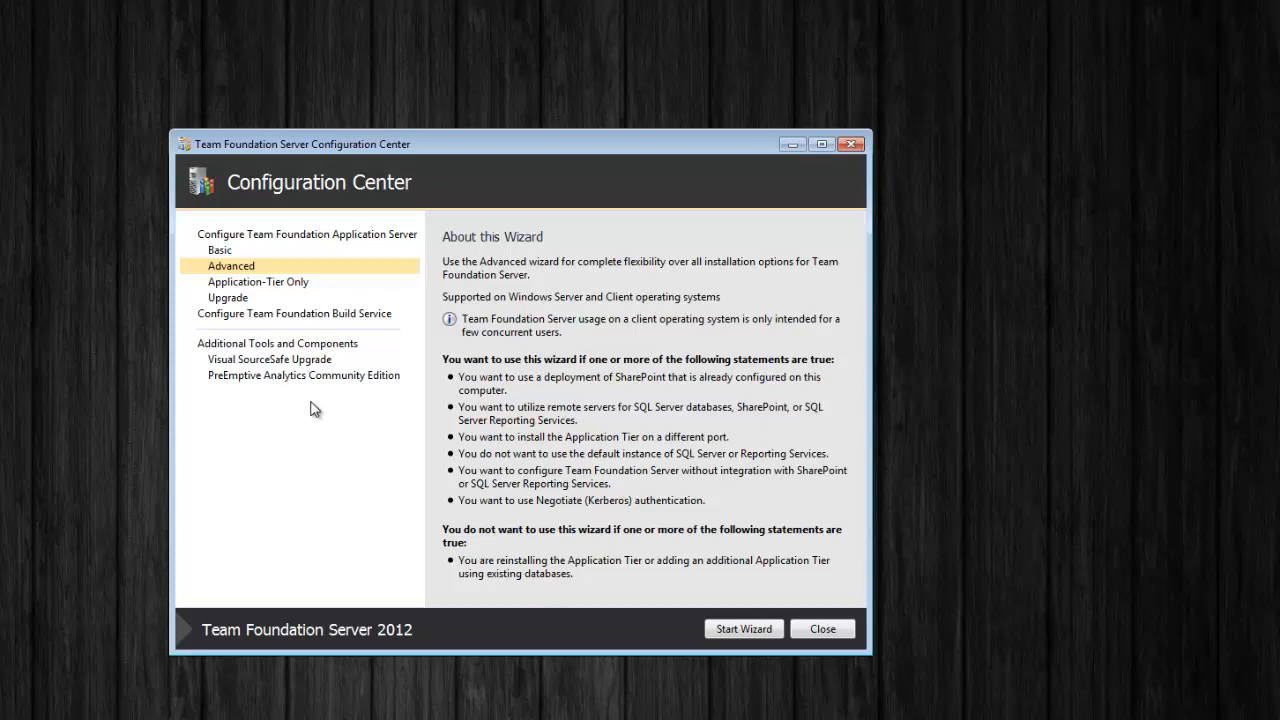
pyautogui.click(752, 630)
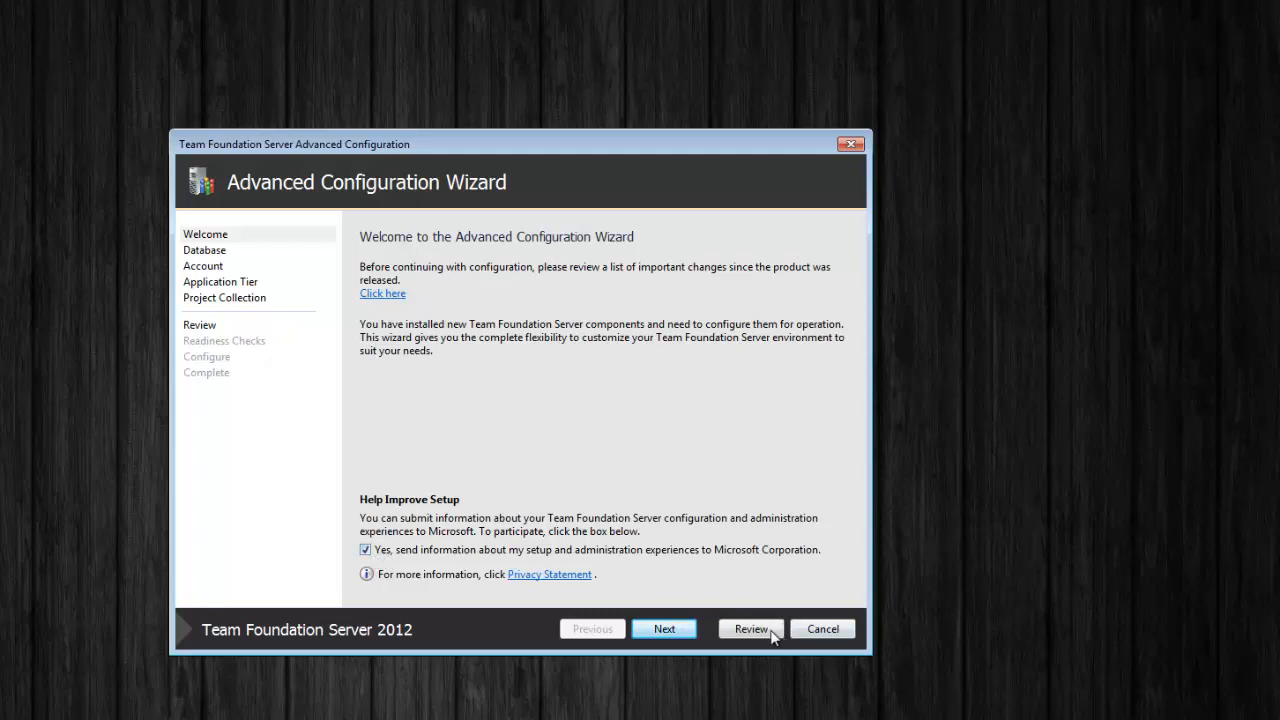
# Keep the local SqlExpress instance for the configuration database and continue to the Account page
pyautogui.click(664, 629)
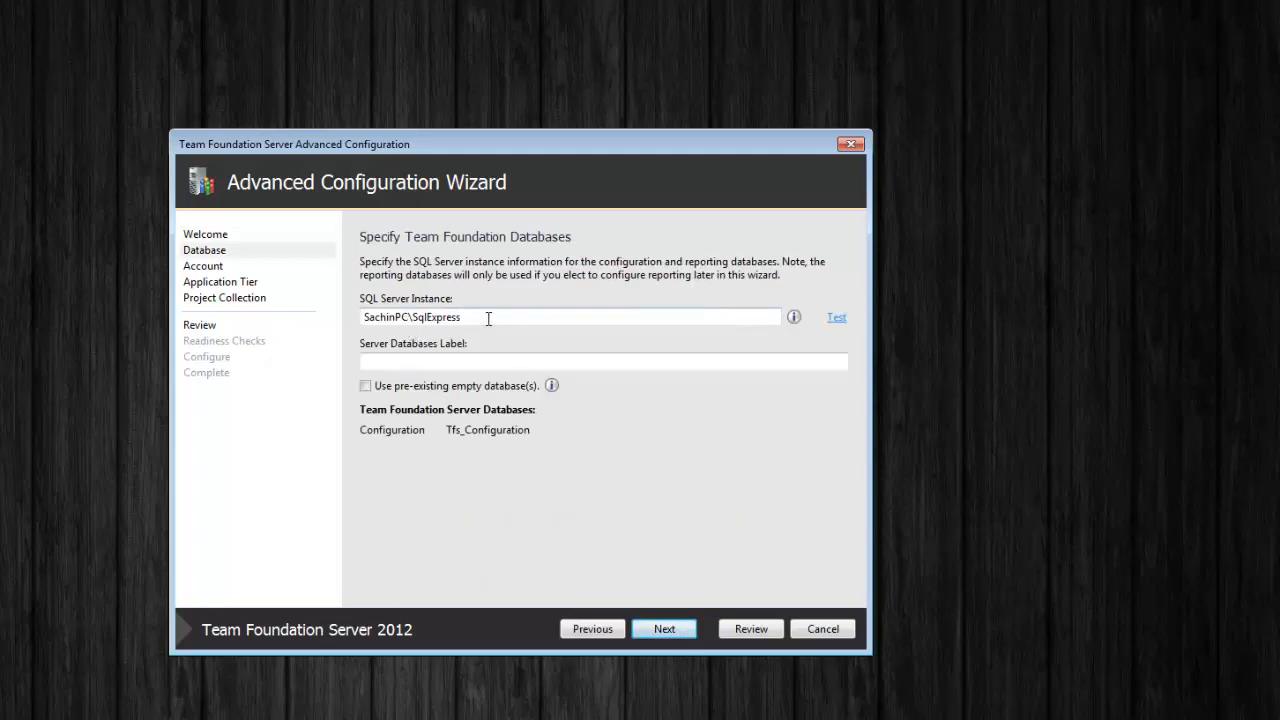
pyautogui.moveTo(488, 318); pyautogui.dragTo(358, 319)
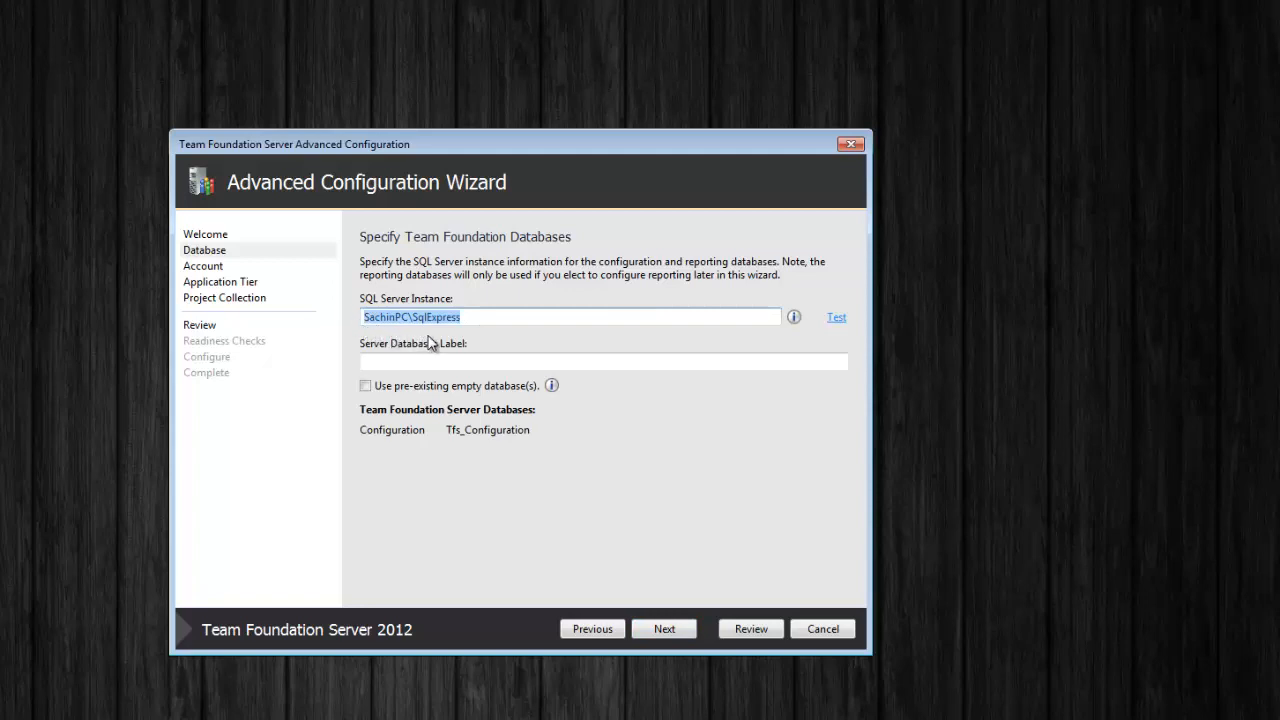
pyautogui.click(523, 318)
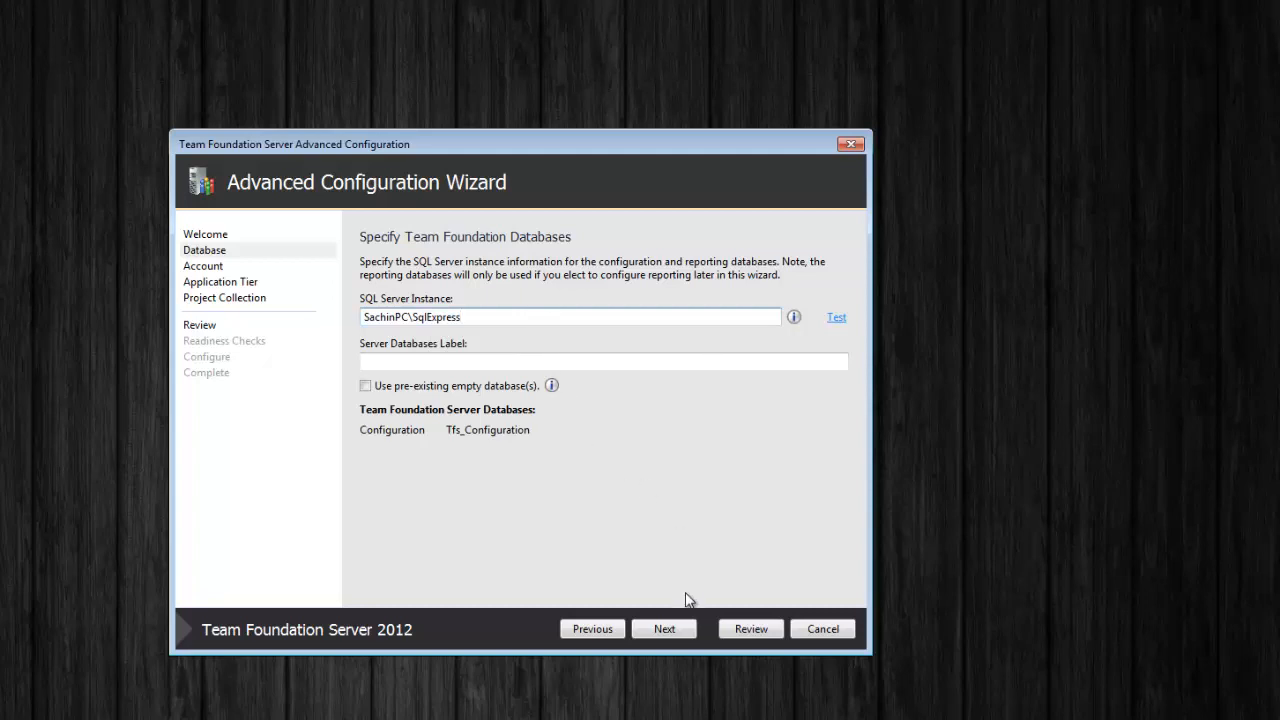
pyautogui.click(665, 630)
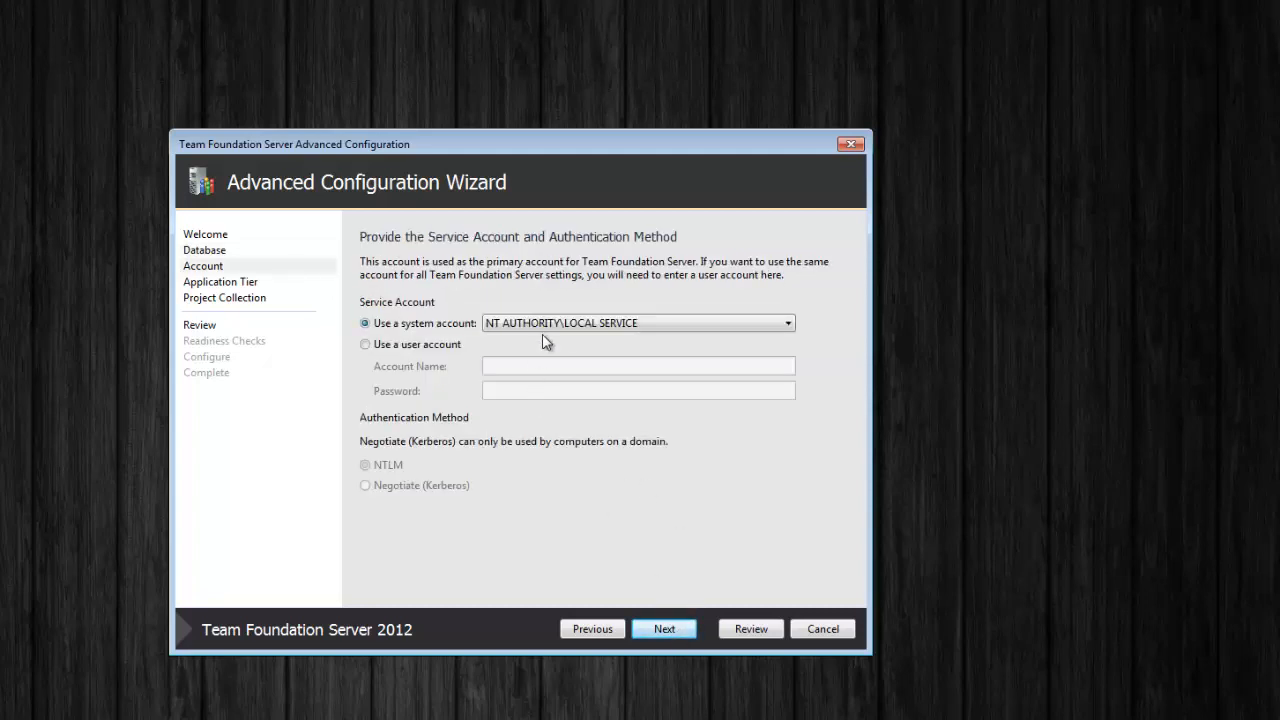
# Run the service under a user account, entering the account name and password, and verify it with Test
pyautogui.click(397, 328)
pyautogui.click(622, 324)
pyautogui.click(622, 324)
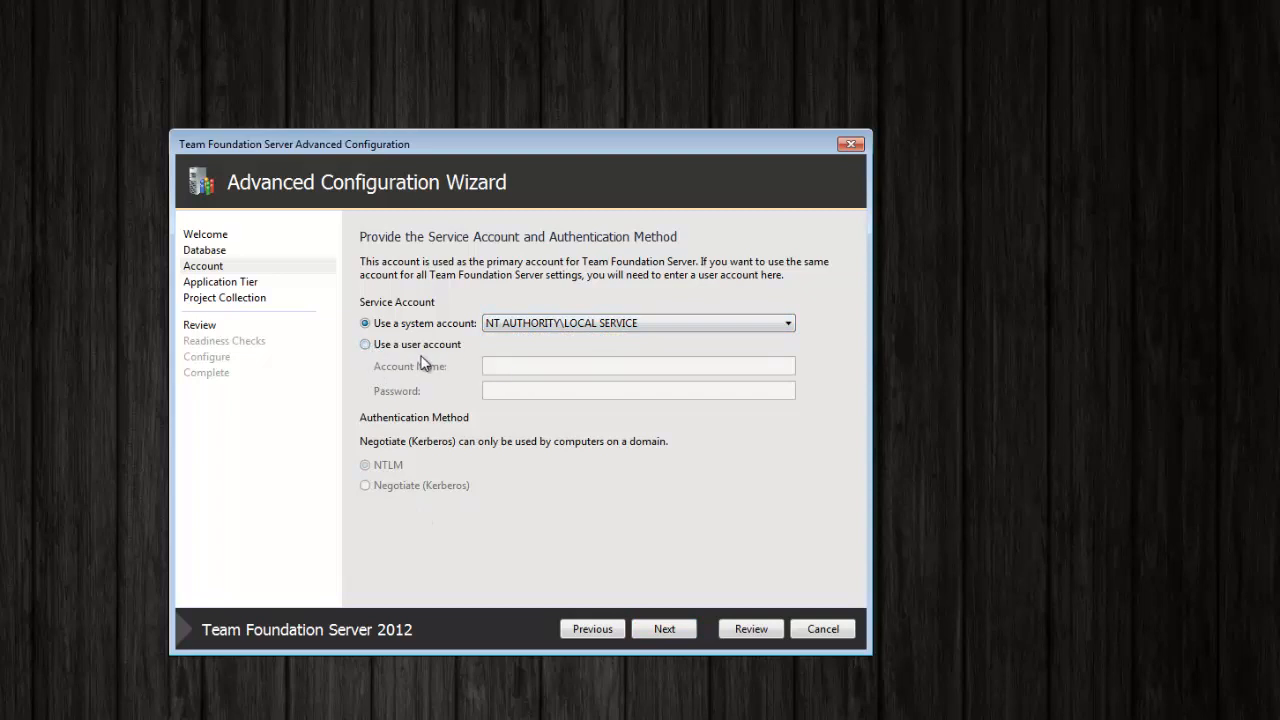
pyautogui.click(385, 345)
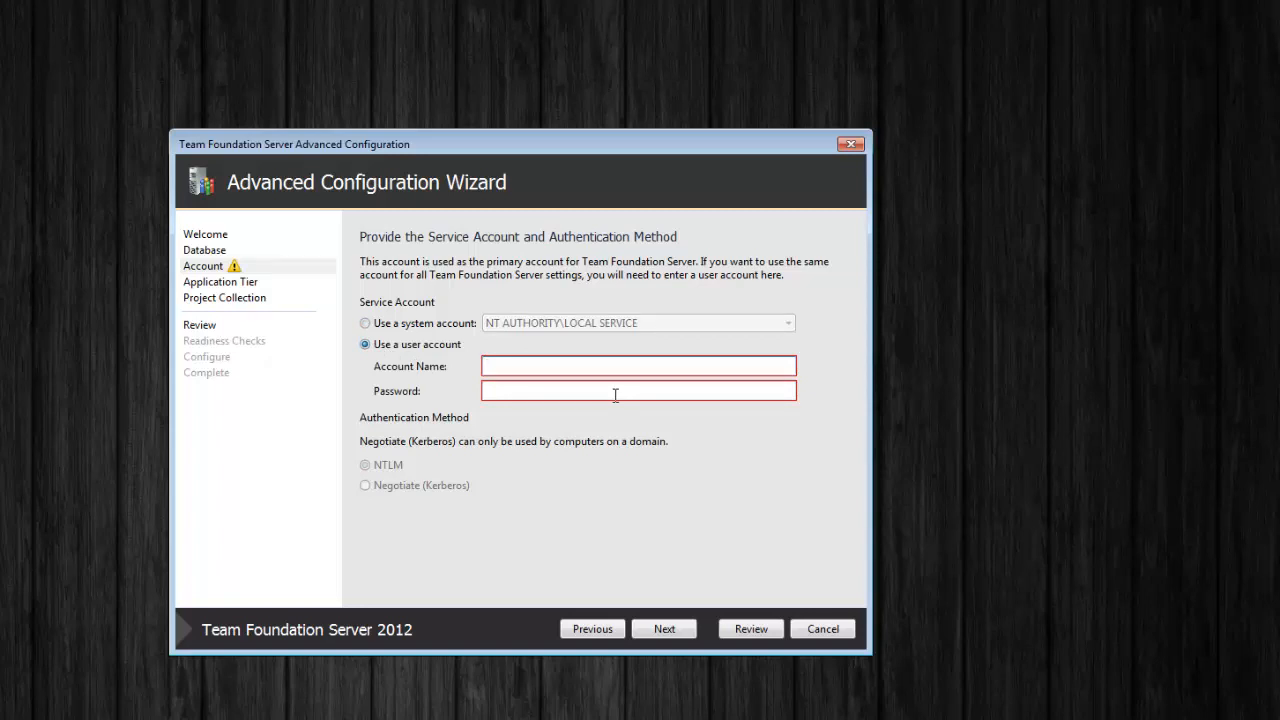
pyautogui.write('sachin')
pyautogui.press('Tab')
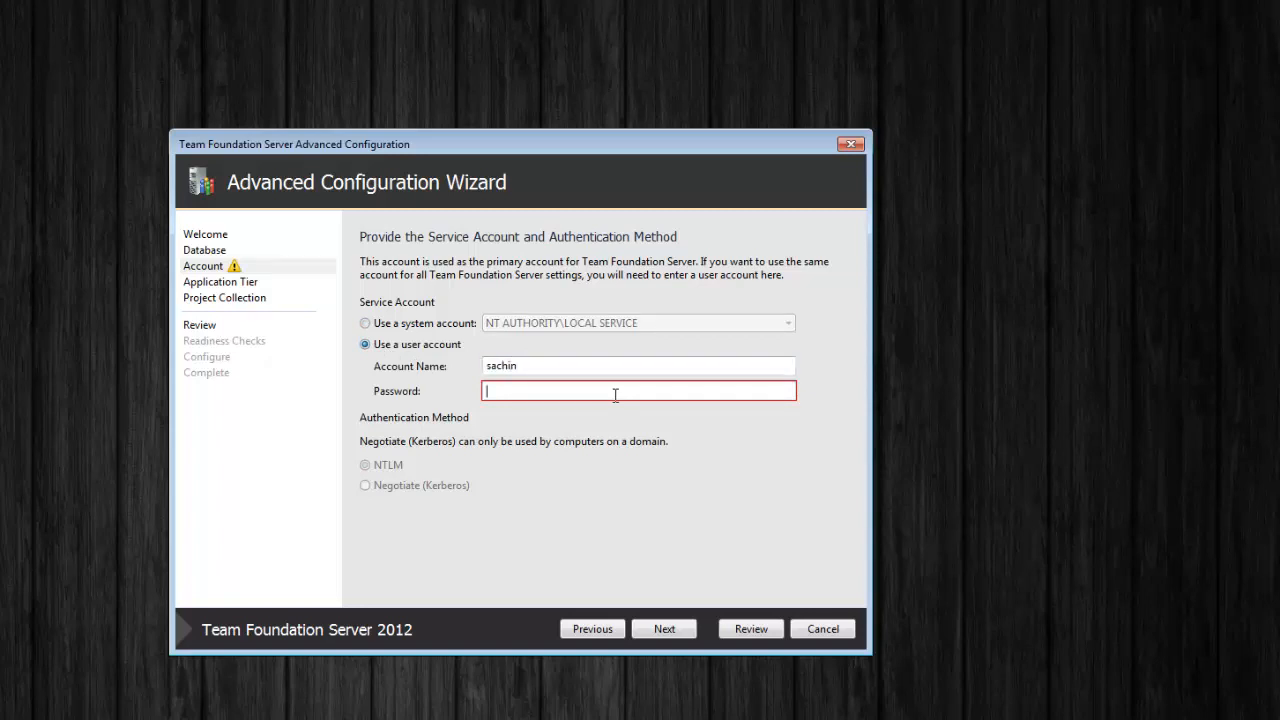
pyautogui.write('•••••••••••••')
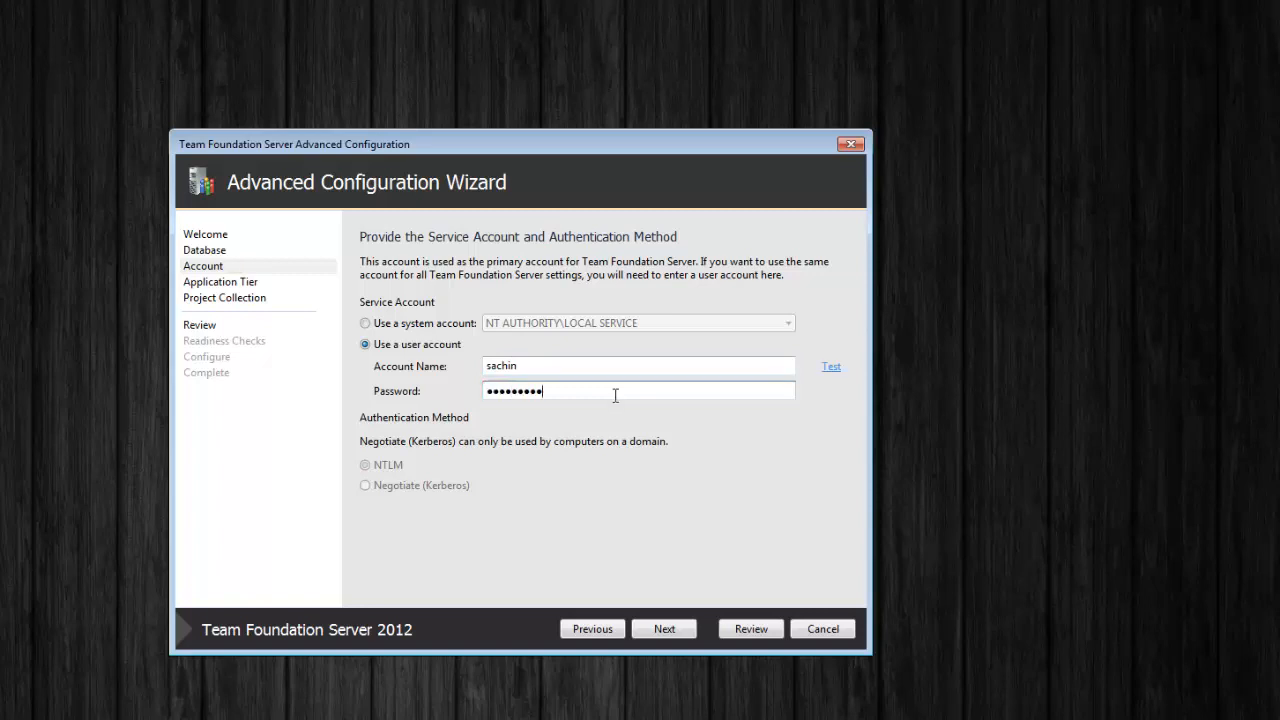
pyautogui.write('•')
pyautogui.click(835, 371)
pyautogui.click(665, 630)
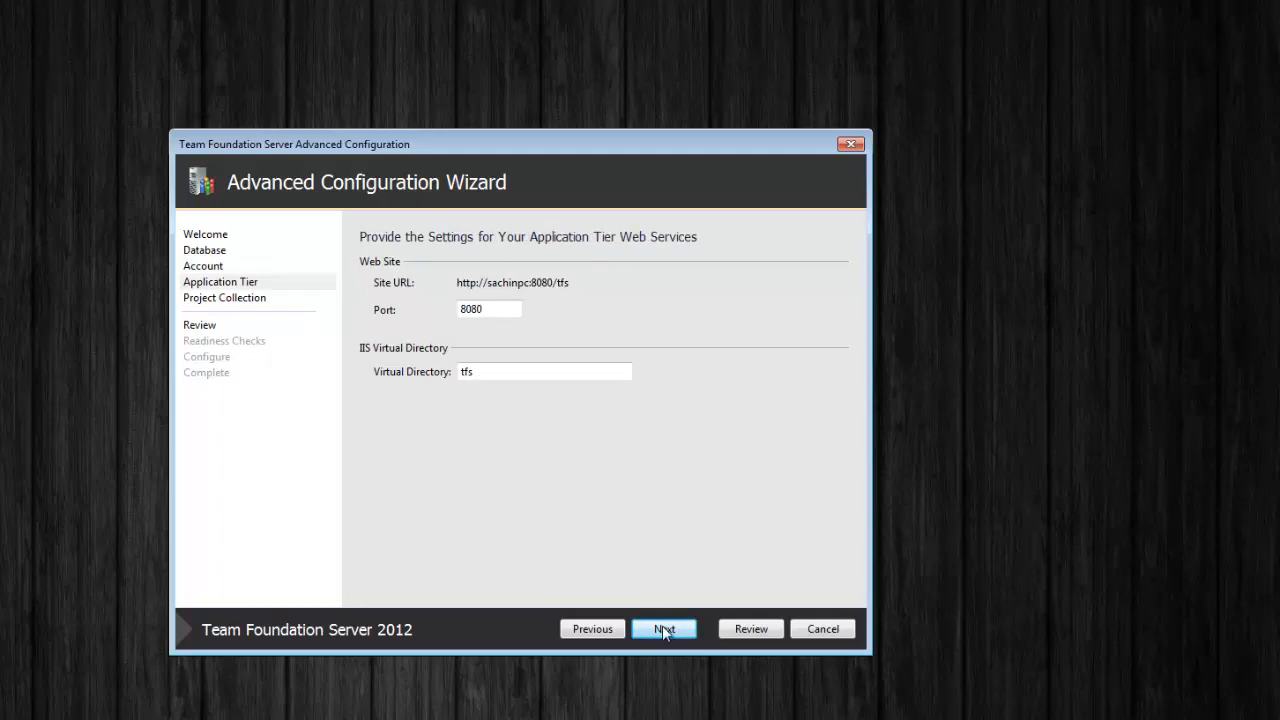
# Replace the default collection name DefaultCollection with MyTeamProjectCollection
pyautogui.click(662, 625)
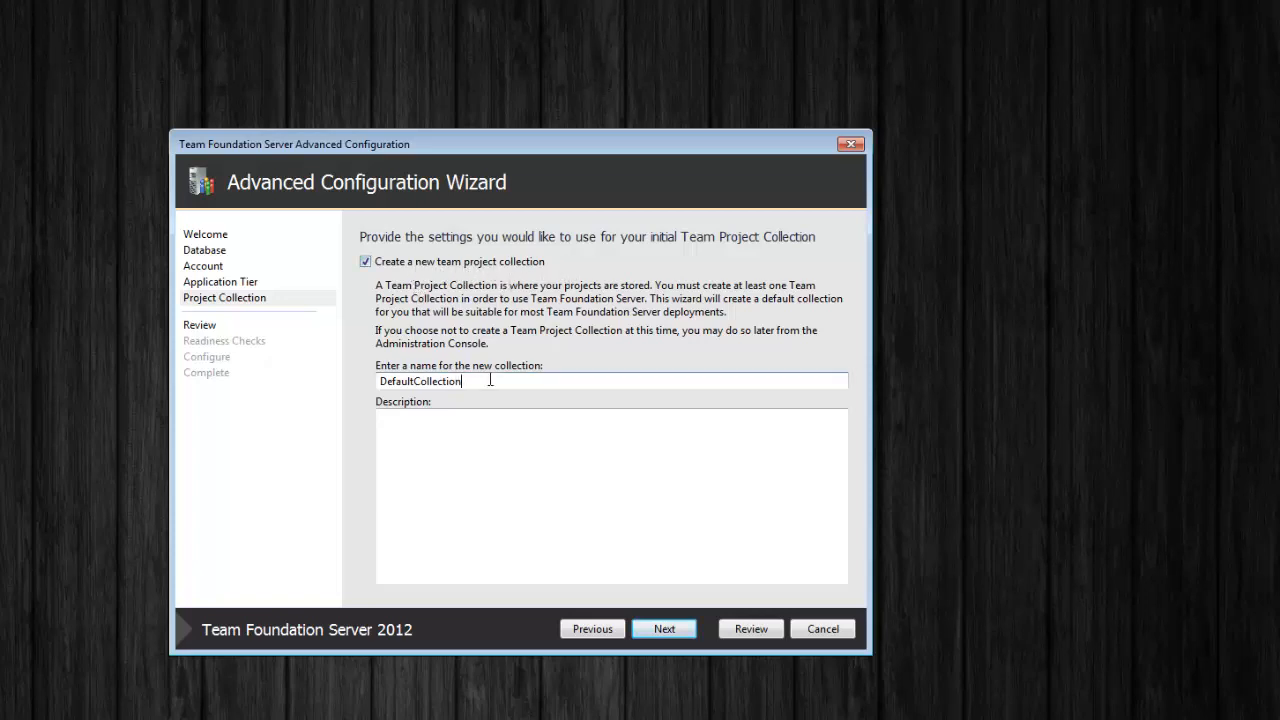
pyautogui.moveTo(489, 380); pyautogui.dragTo(340, 376)
pyautogui.write('M')
pyautogui.press('BackSpace')
pyautogui.write('MyTeamProjectCollection')
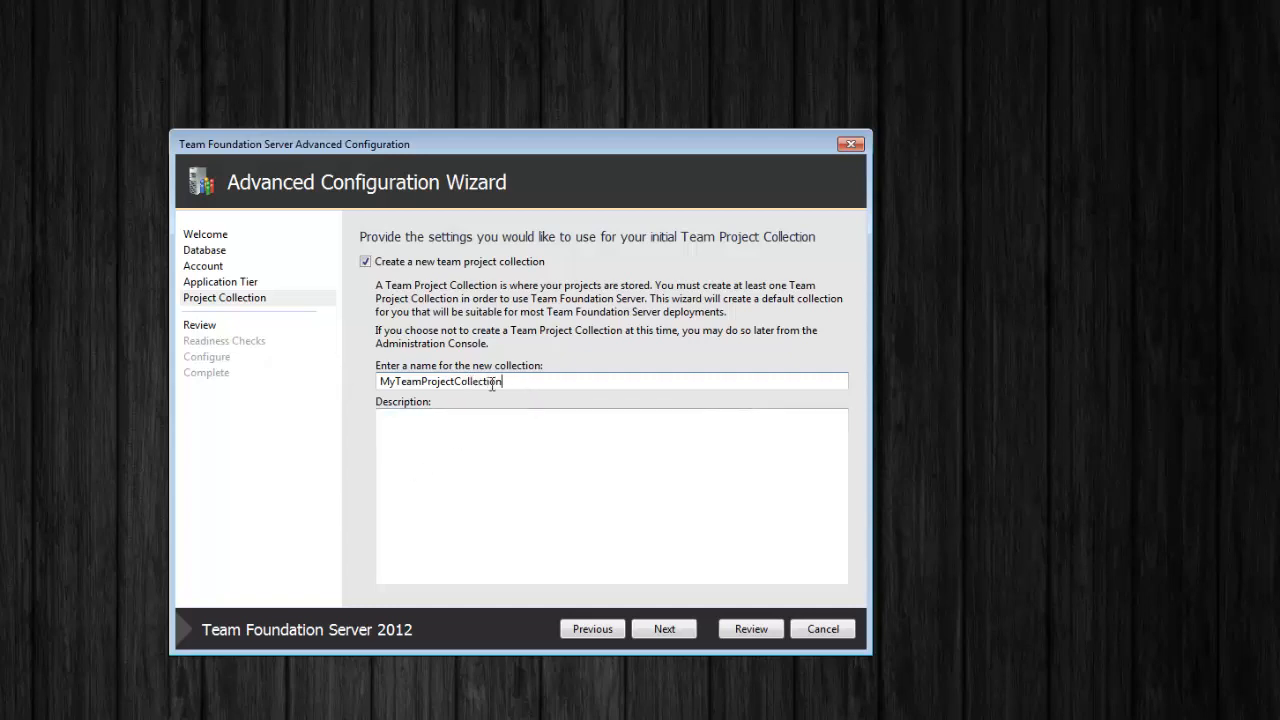
pyautogui.moveTo(510, 384); pyautogui.dragTo(379, 381)
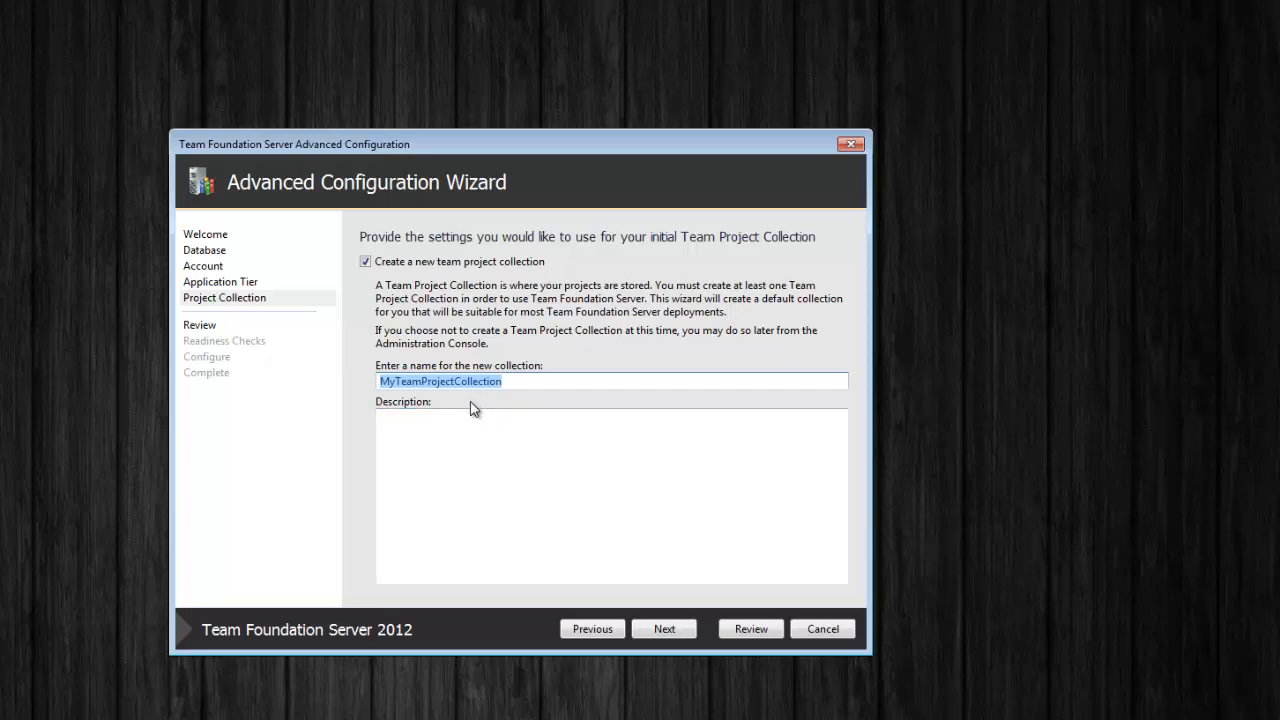
# Step back through the wizard to the database settings and return to Project Collection
pyautogui.click(595, 631)
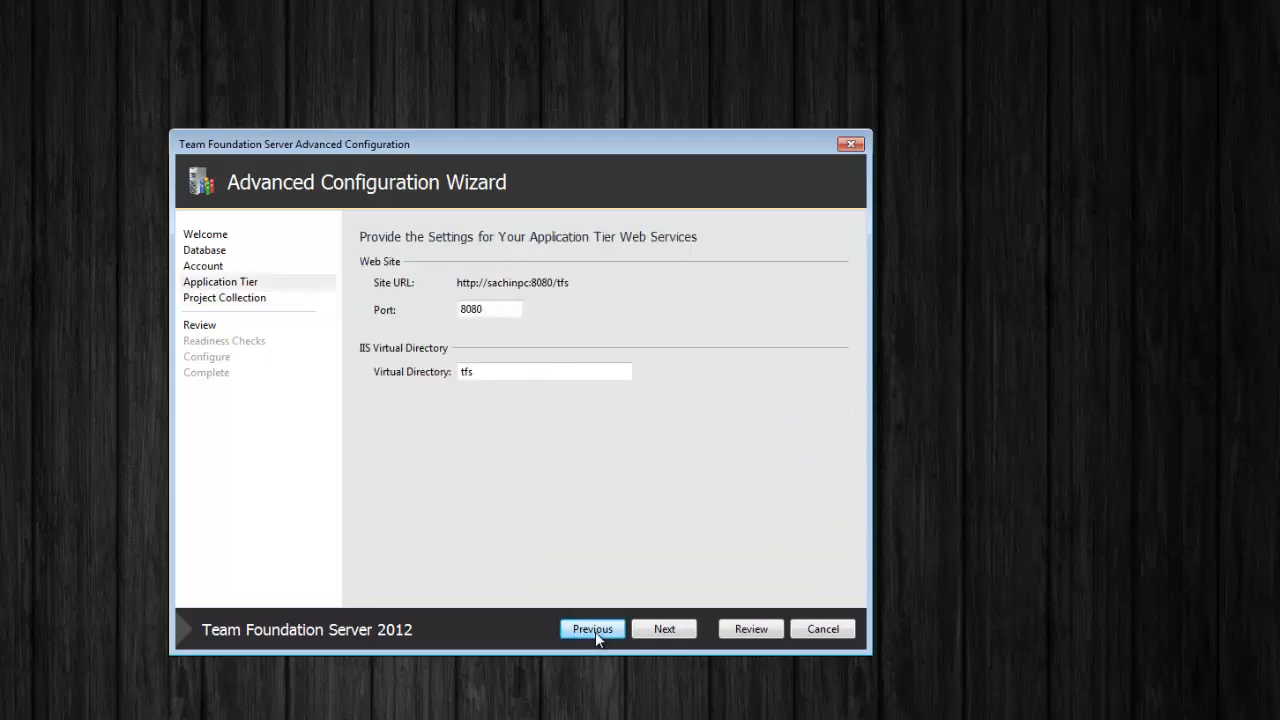
pyautogui.click(595, 631)
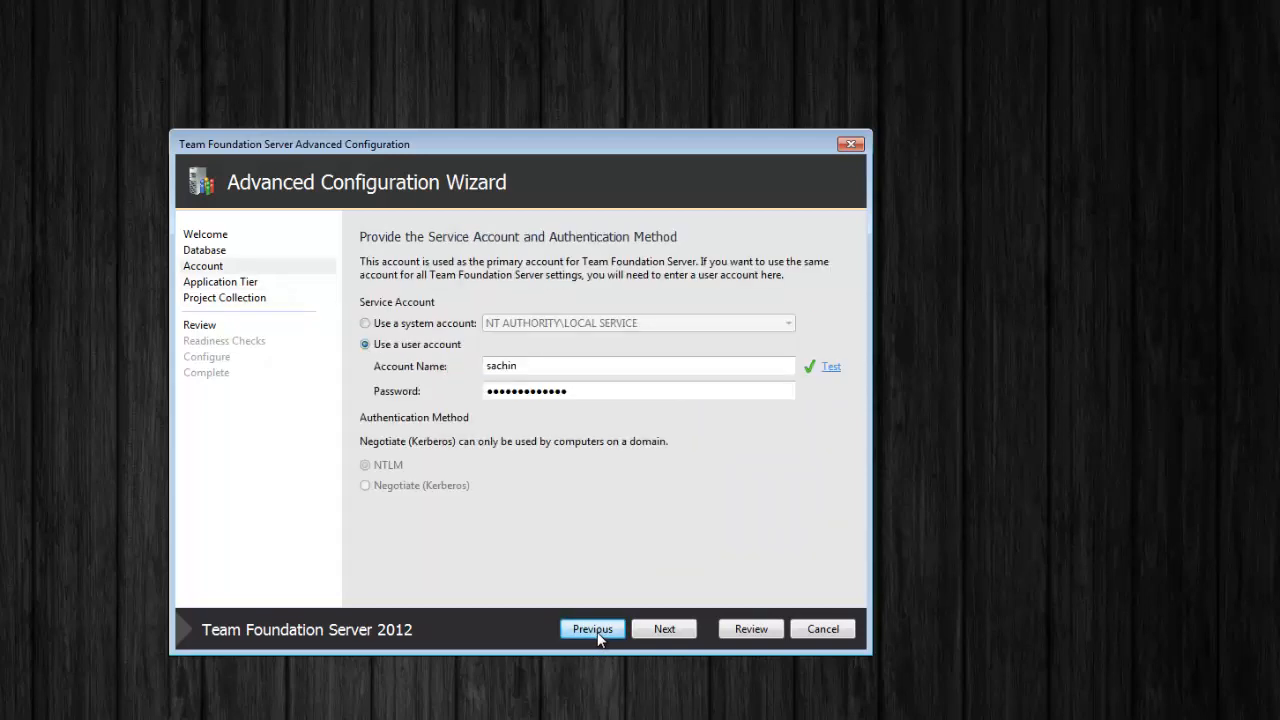
pyautogui.click(599, 638)
pyautogui.click(682, 636)
pyautogui.click(683, 637)
pyautogui.click(684, 638)
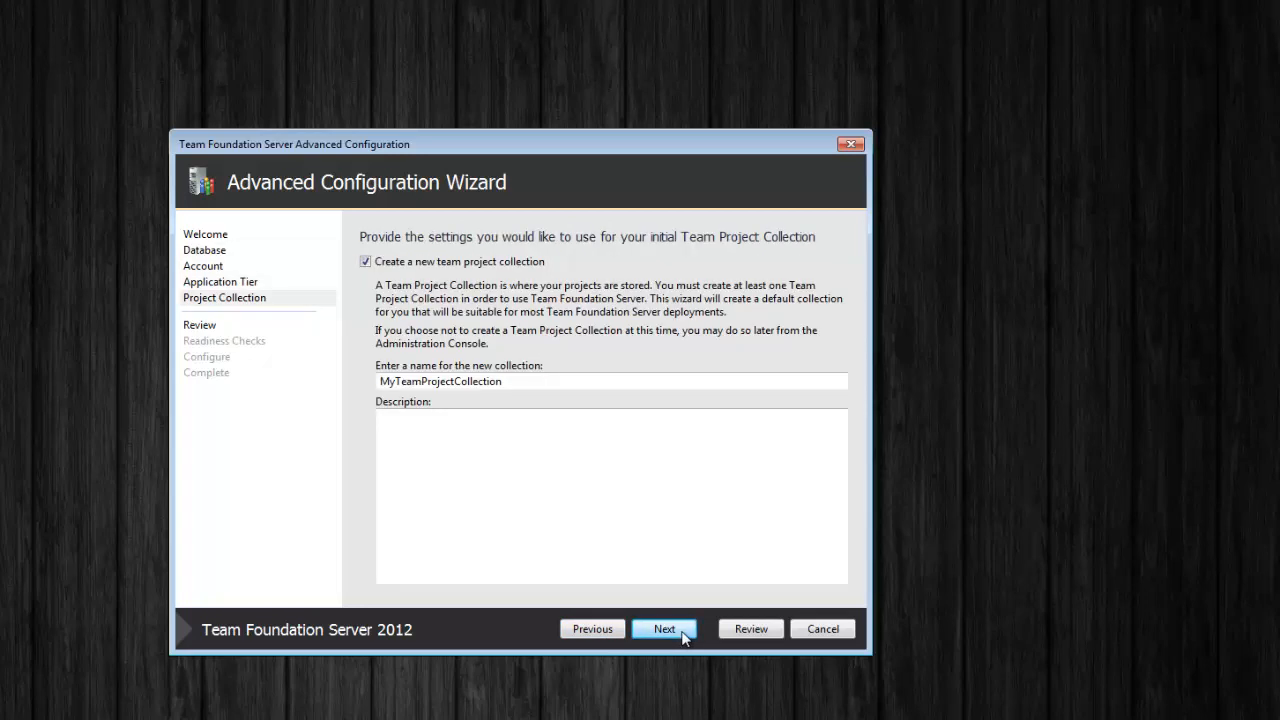
# Begin a description for MyTeamProjectCollection and proceed to the Review summary
pyautogui.moveTo(517, 381); pyautogui.dragTo(385, 378)
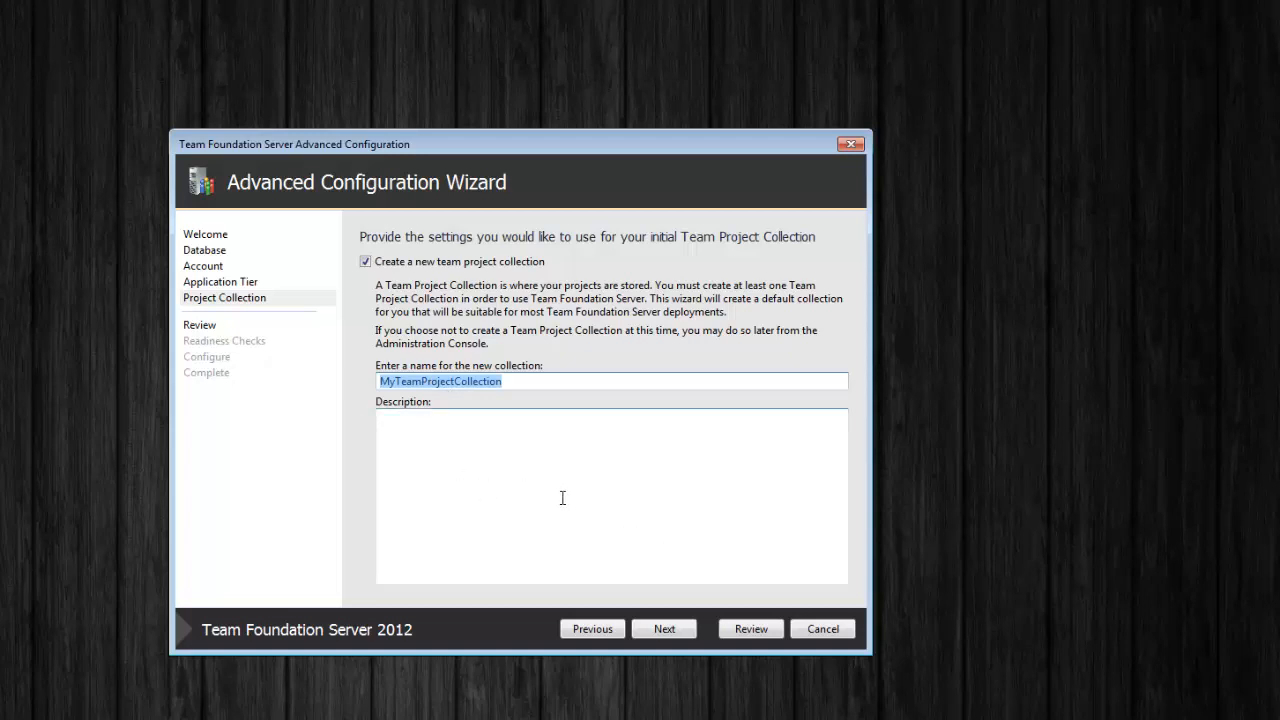
pyautogui.click(516, 430)
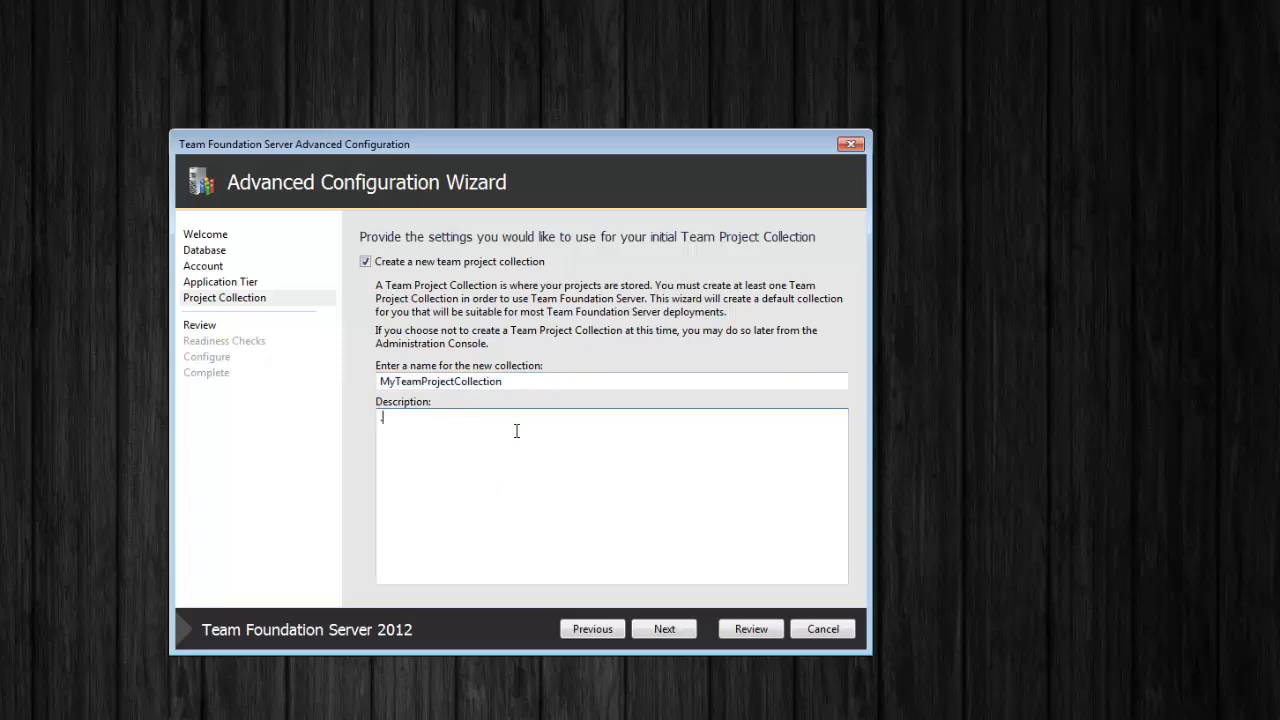
pyautogui.click(670, 627)
pyautogui.moveTo(862, 304)
pyautogui.mouseDown()
pyautogui.moveTo(860, 443)
pyautogui.moveTo(866, 298)
pyautogui.mouseUp()
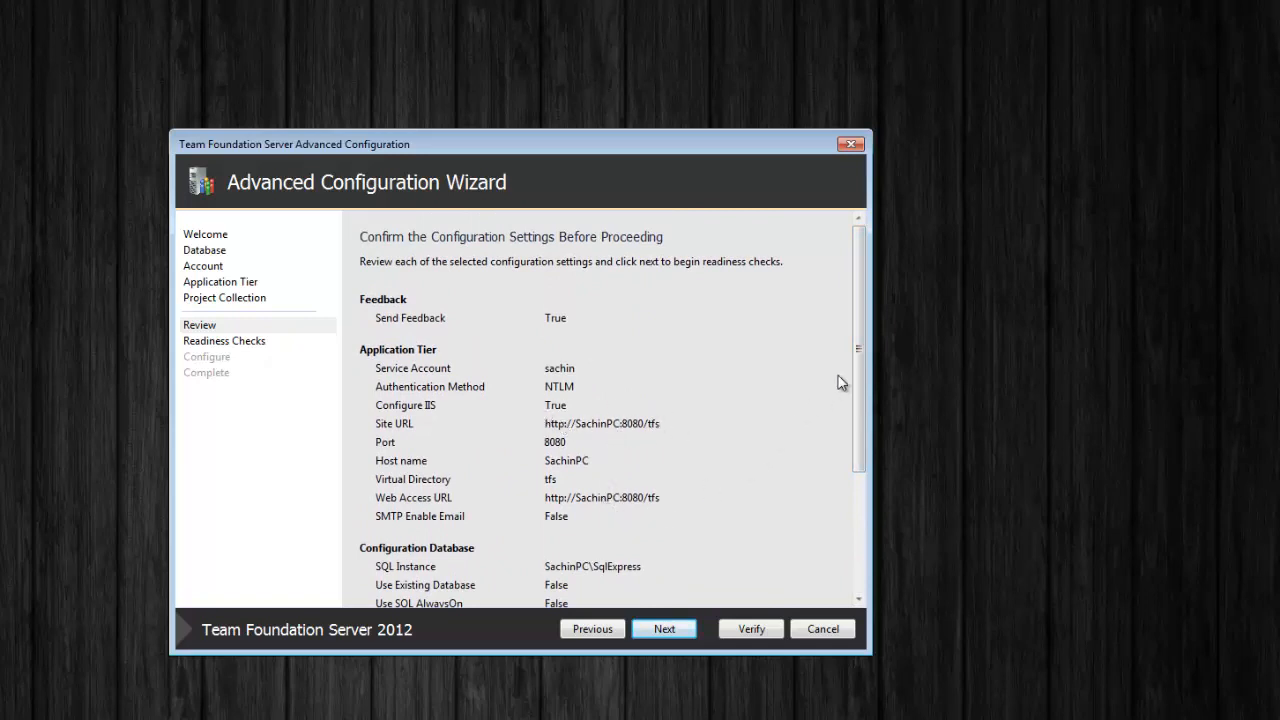
# Run the readiness checks and configure the server until every step, including Project Collection, shows Complete
pyautogui.moveTo(866, 325); pyautogui.dragTo(864, 445)
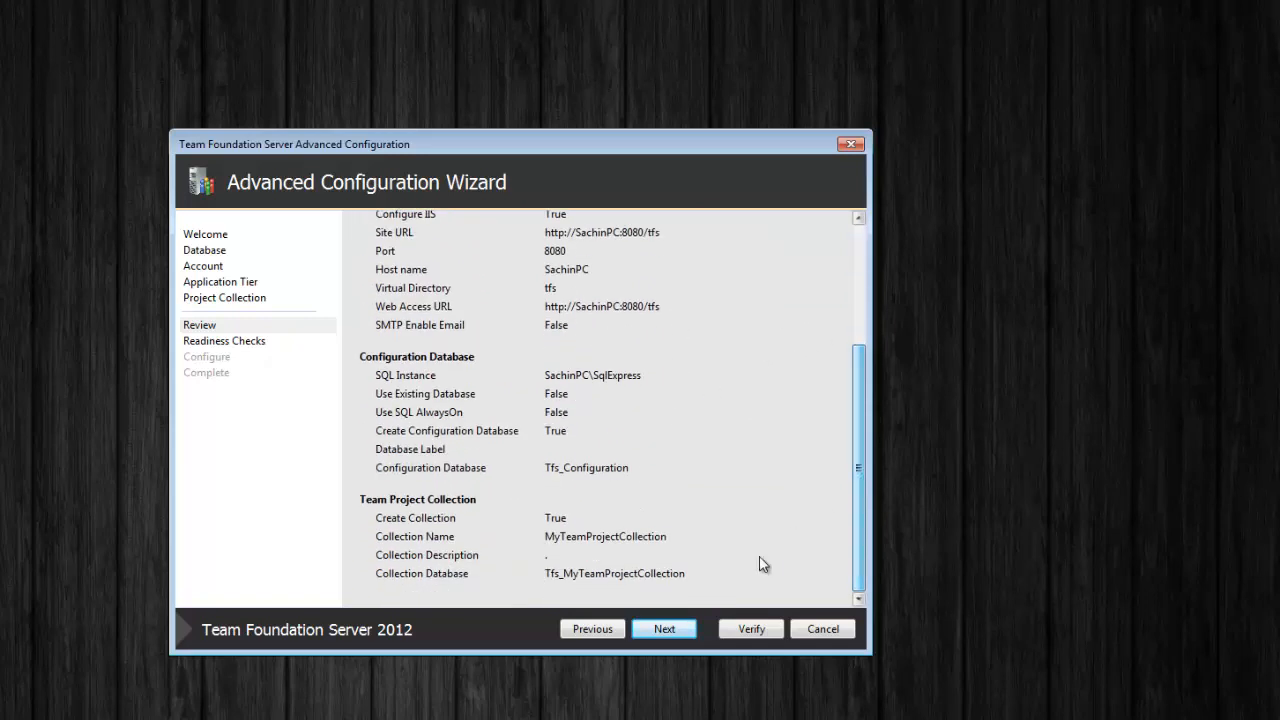
pyautogui.click(666, 629)
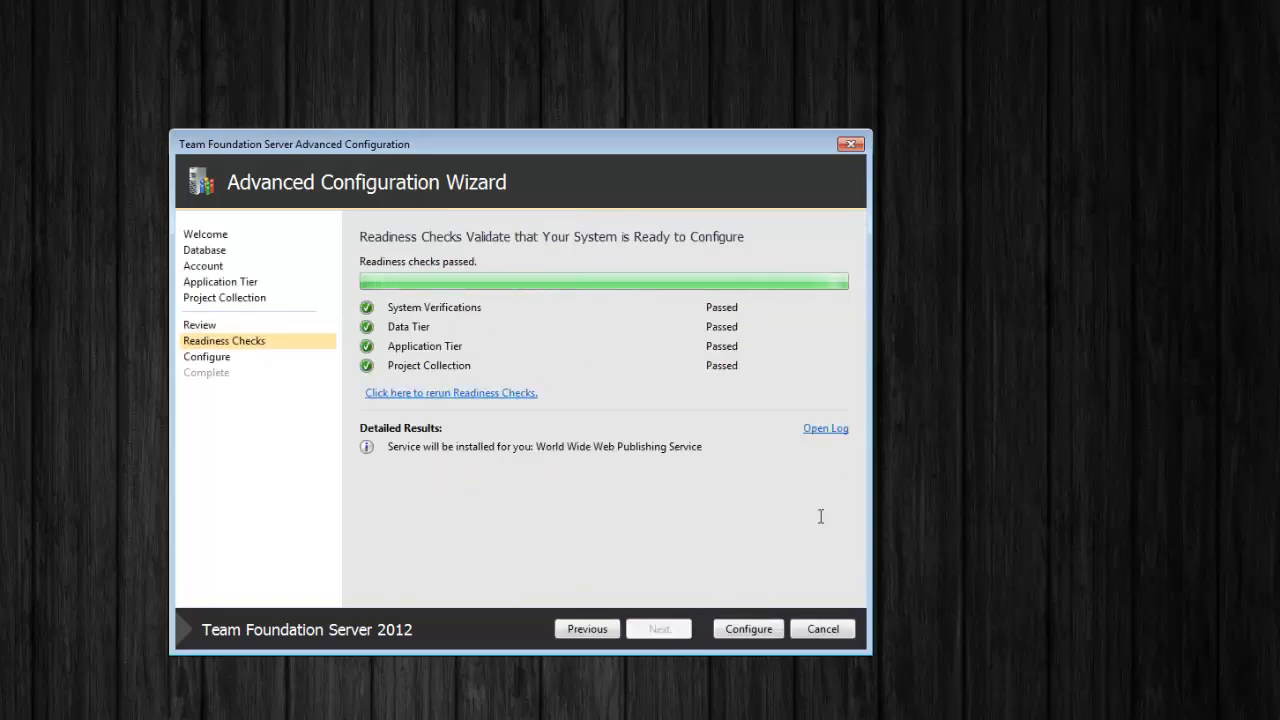
pyautogui.click(750, 628)
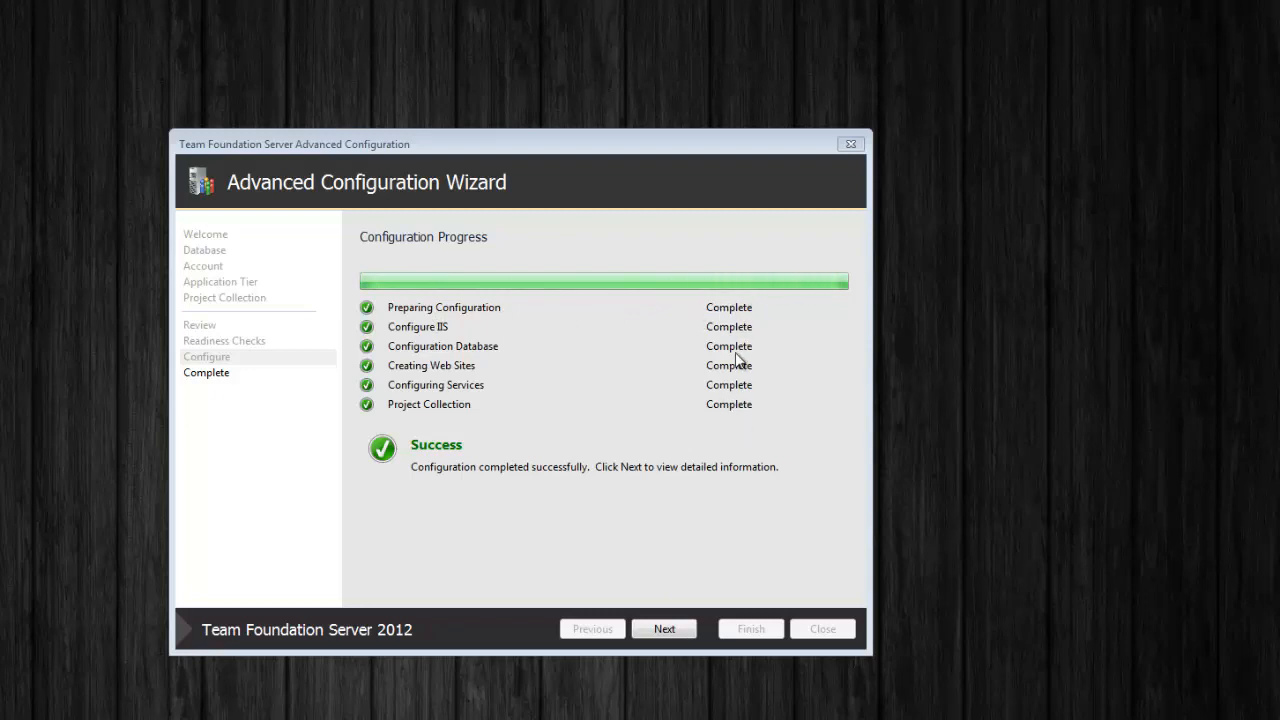
# Review the detailed results, including the port 8080 firewall exception note, and close the wizard
pyautogui.click(685, 630)
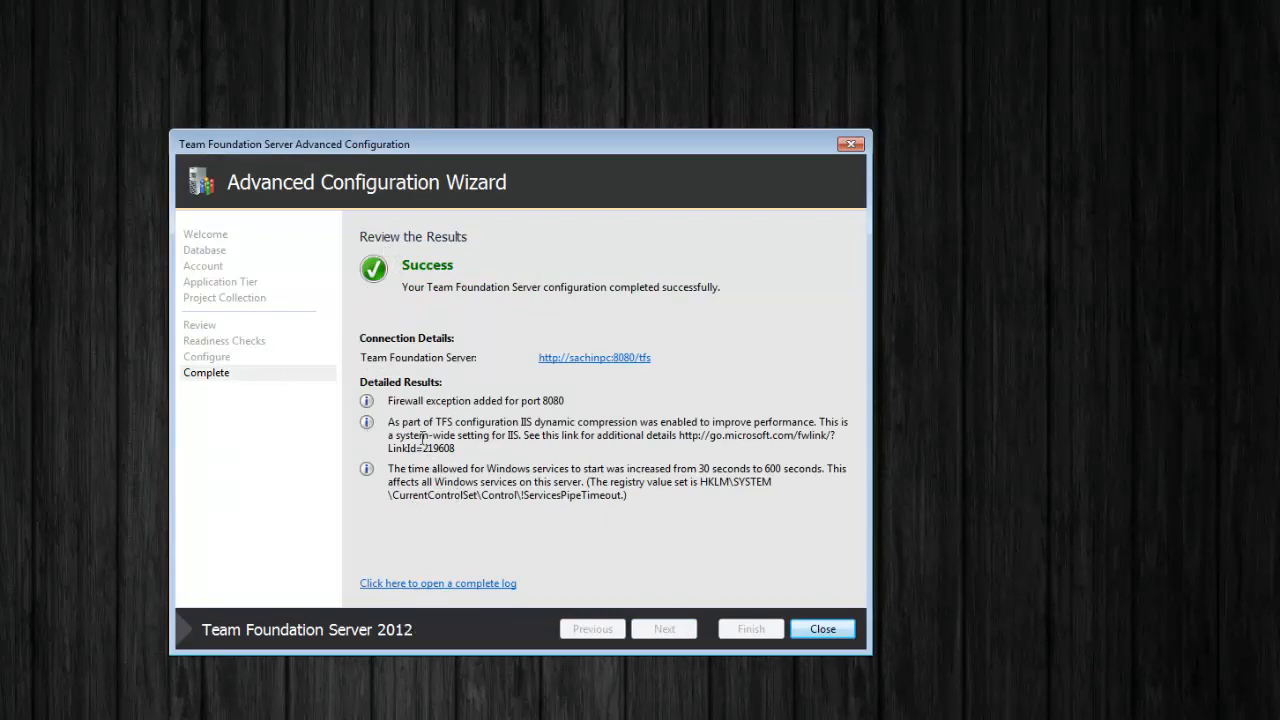
pyautogui.moveTo(566, 400); pyautogui.dragTo(393, 400)
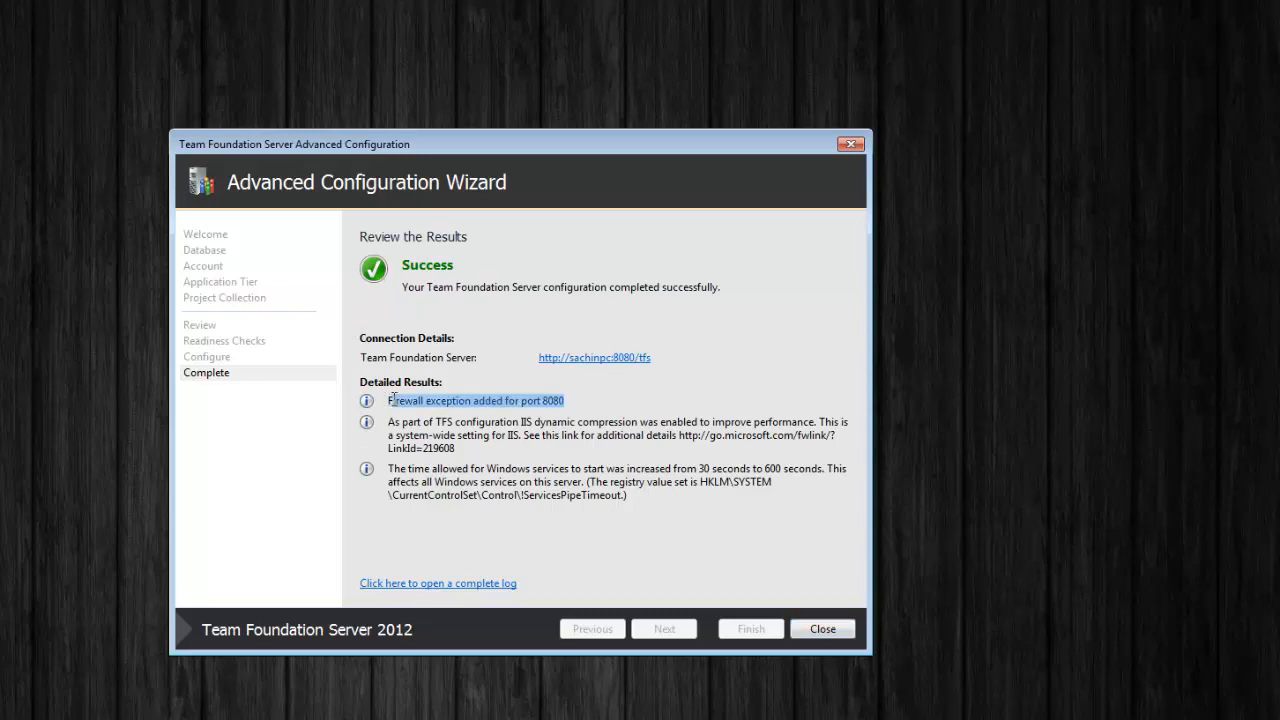
pyautogui.click(479, 520)
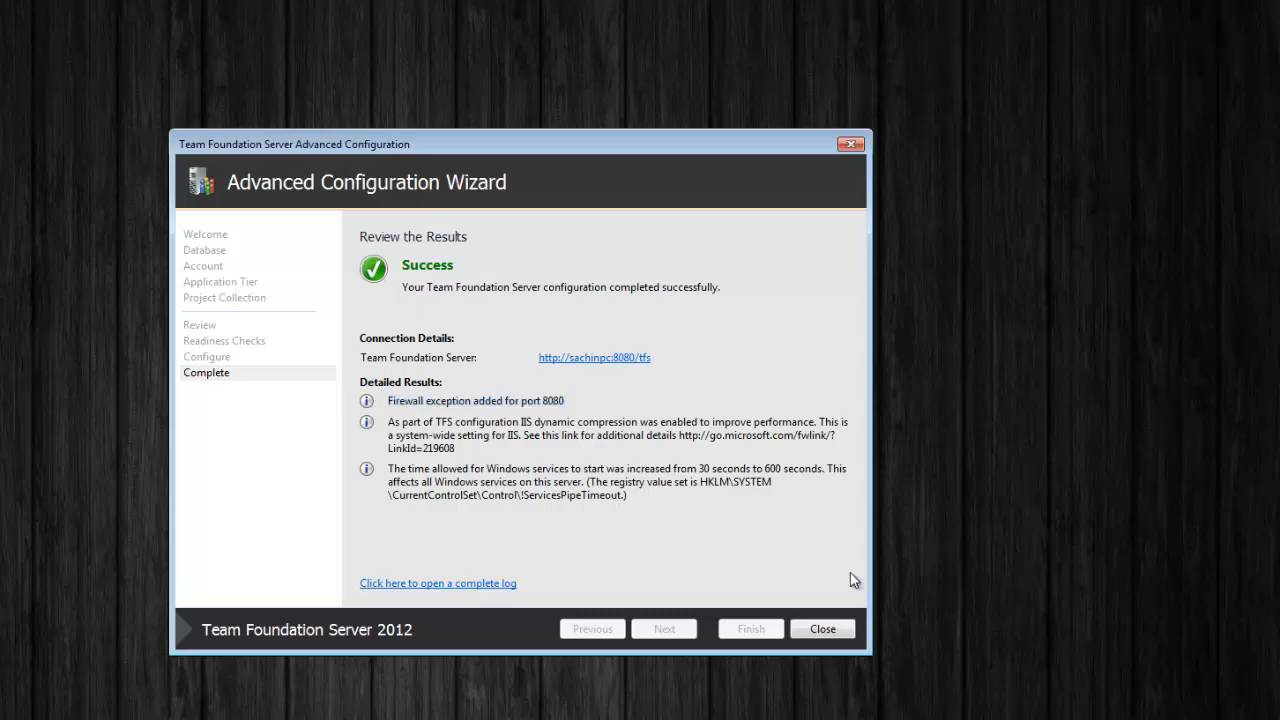
pyautogui.click(825, 630)
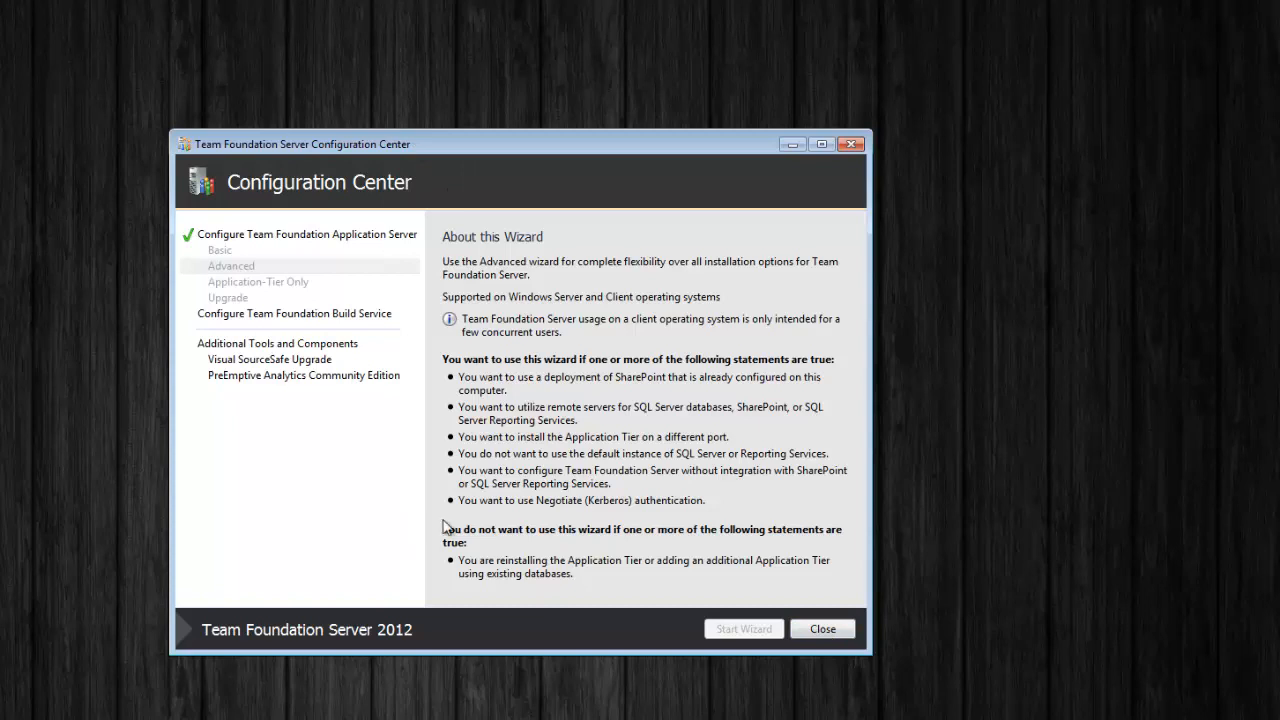
# Close the Configuration Center and check MyTeamProjectCollection's Status and Team Projects tabs in the Administration Console
pyautogui.click(829, 634)
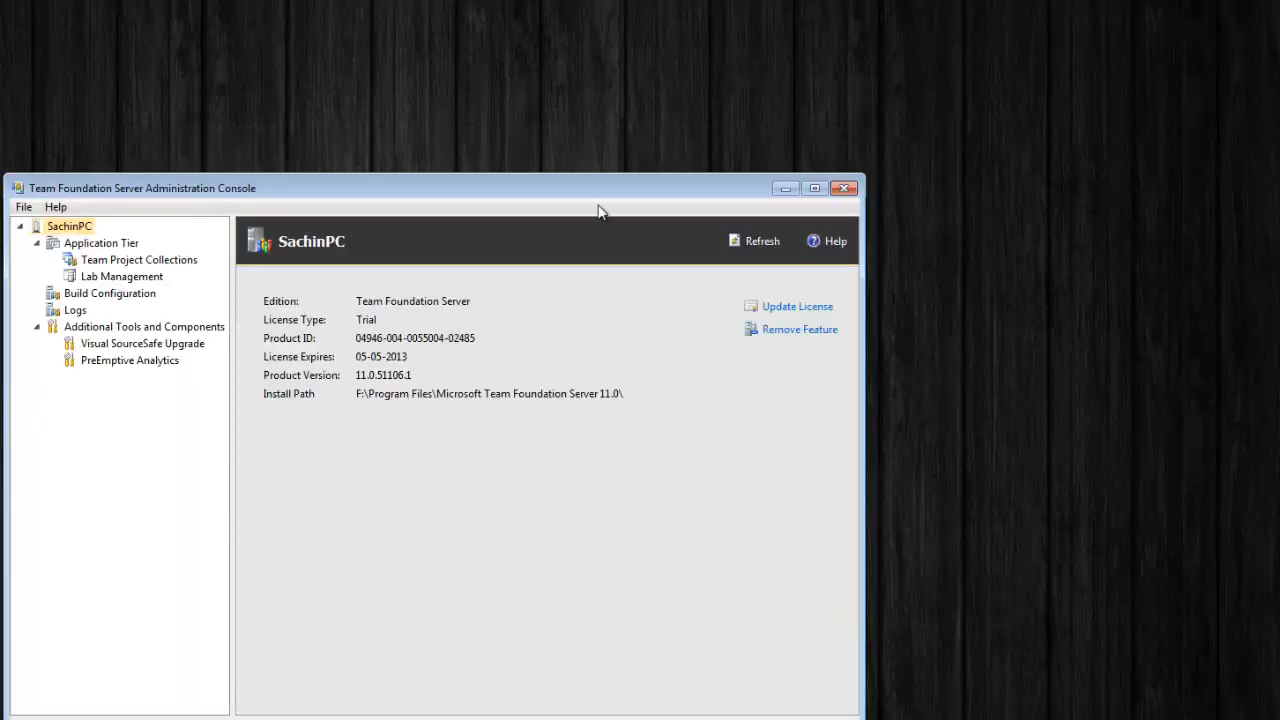
pyautogui.moveTo(591, 188); pyautogui.dragTo(691, 139)
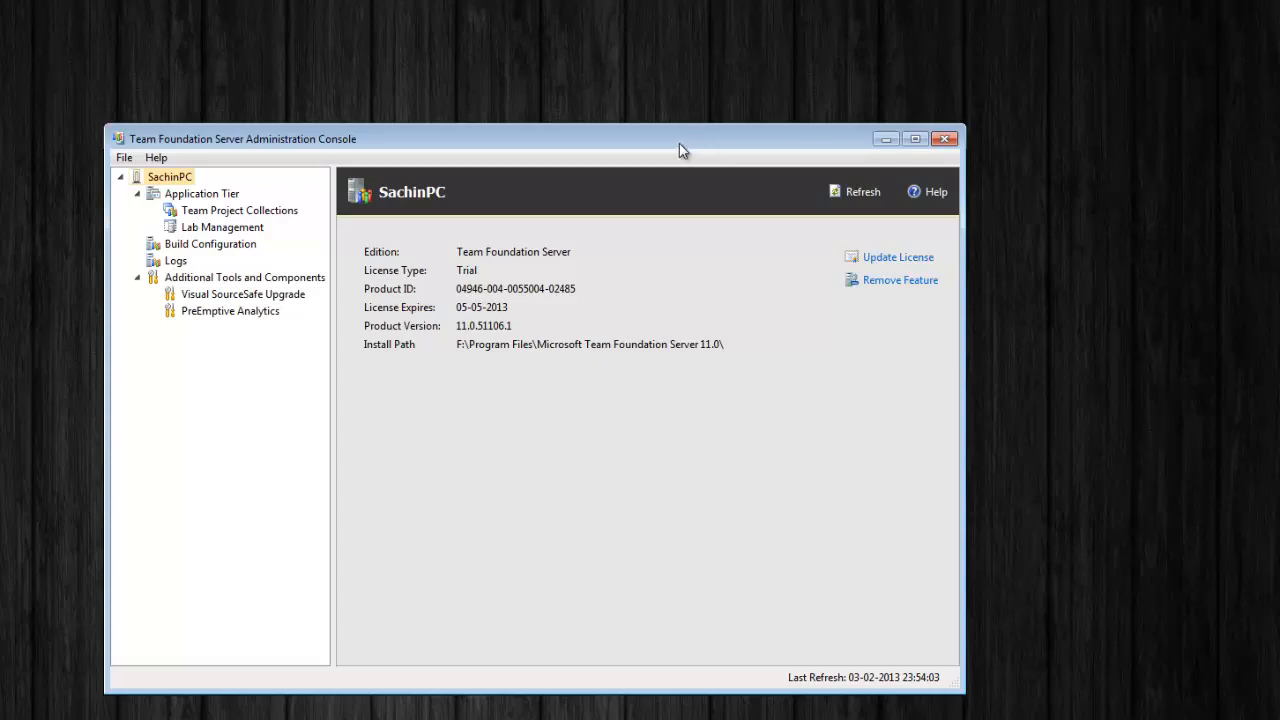
pyautogui.moveTo(331, 508); pyautogui.dragTo(401, 493)
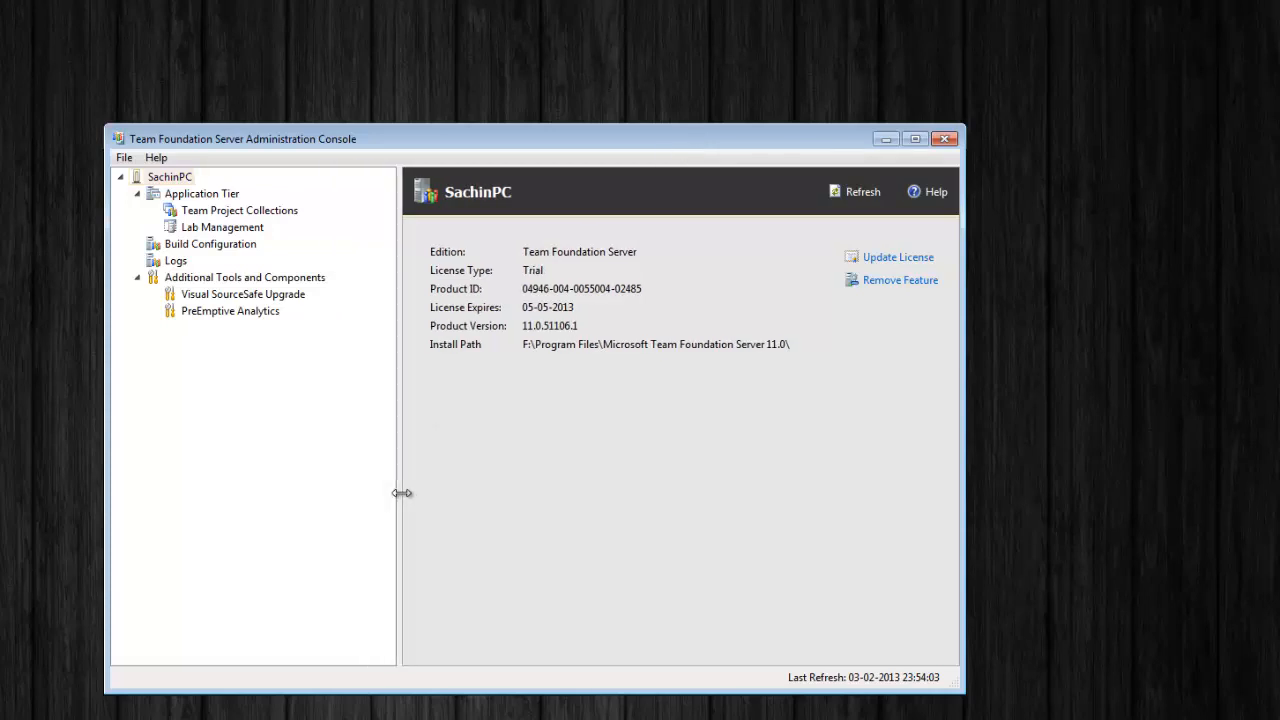
pyautogui.click(214, 195)
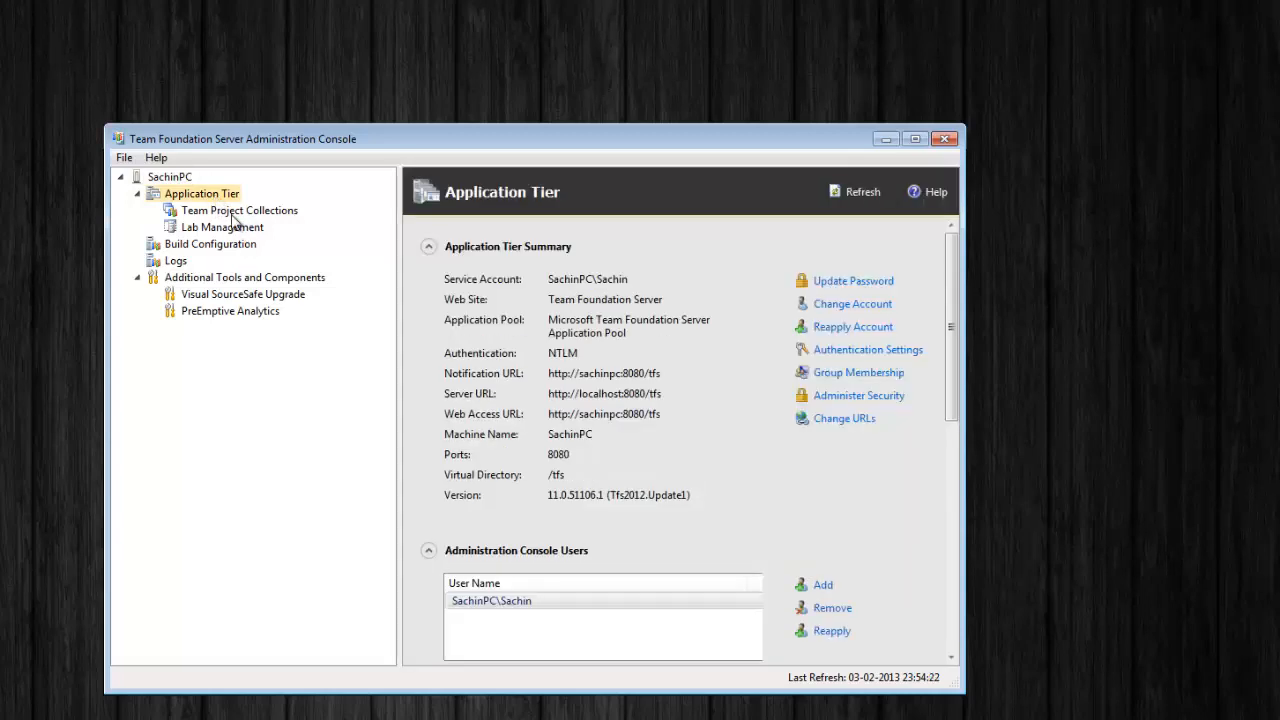
pyautogui.click(238, 211)
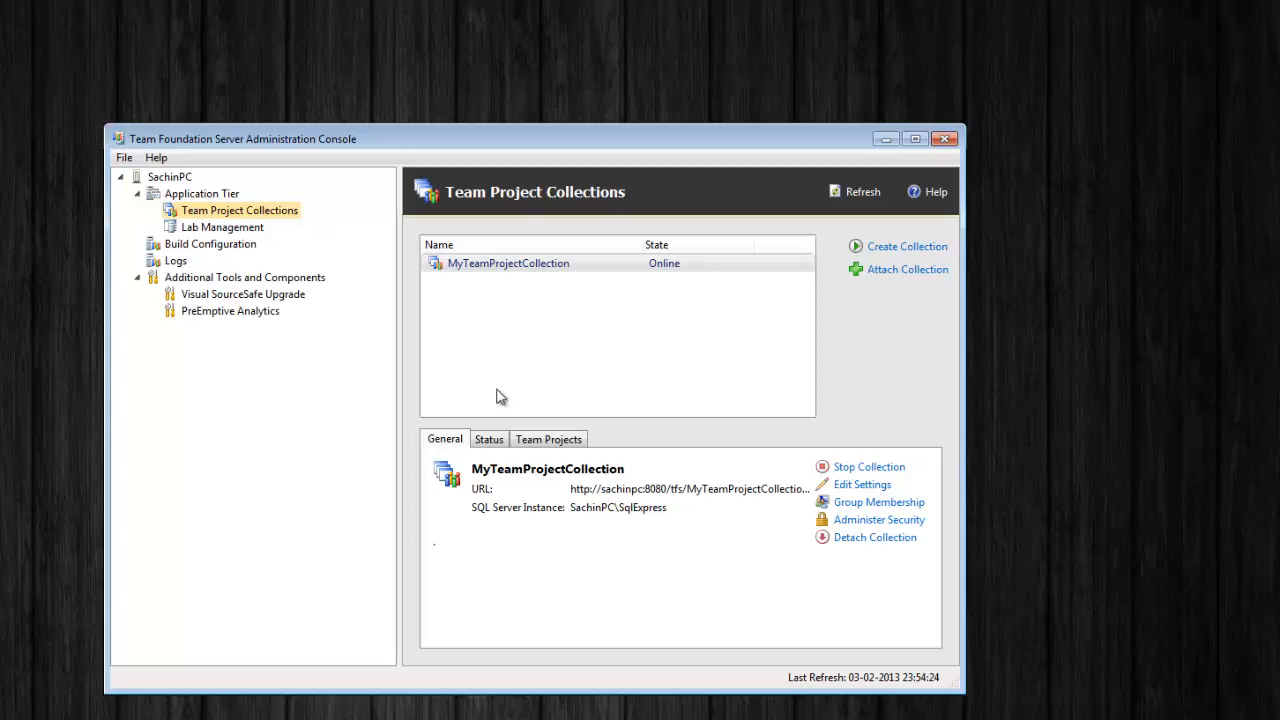
pyautogui.click(484, 444)
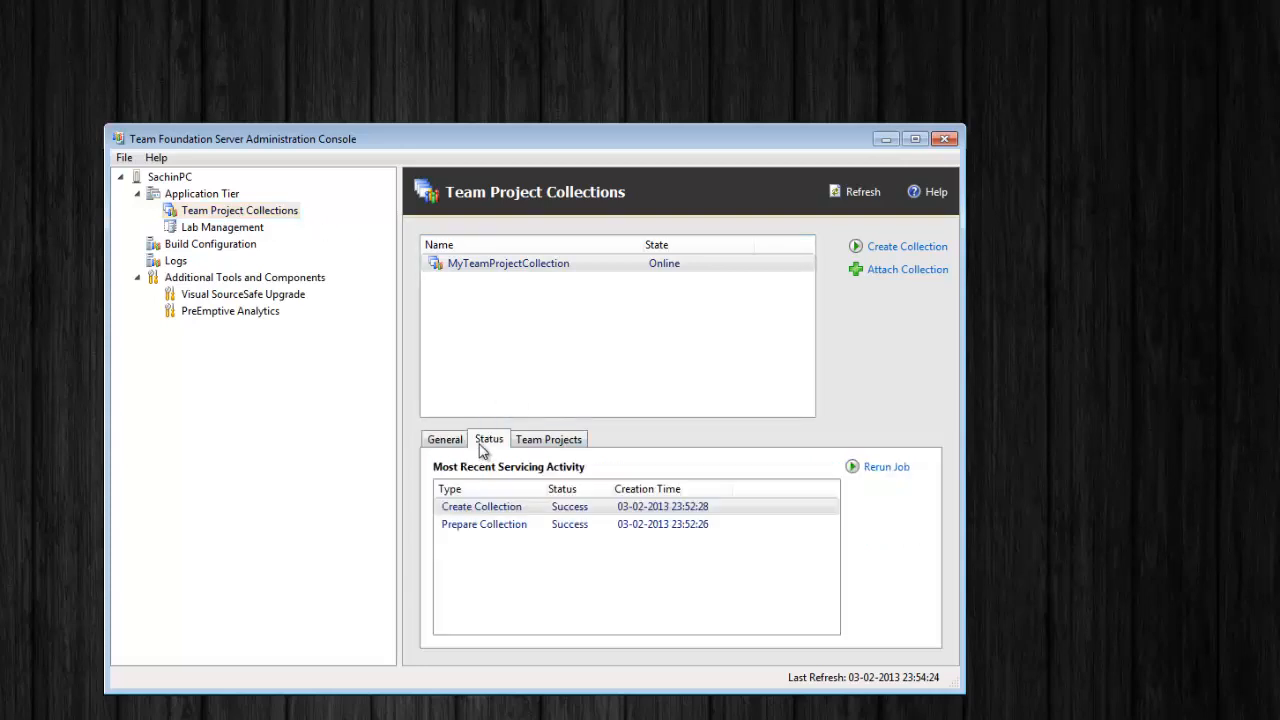
pyautogui.click(557, 441)
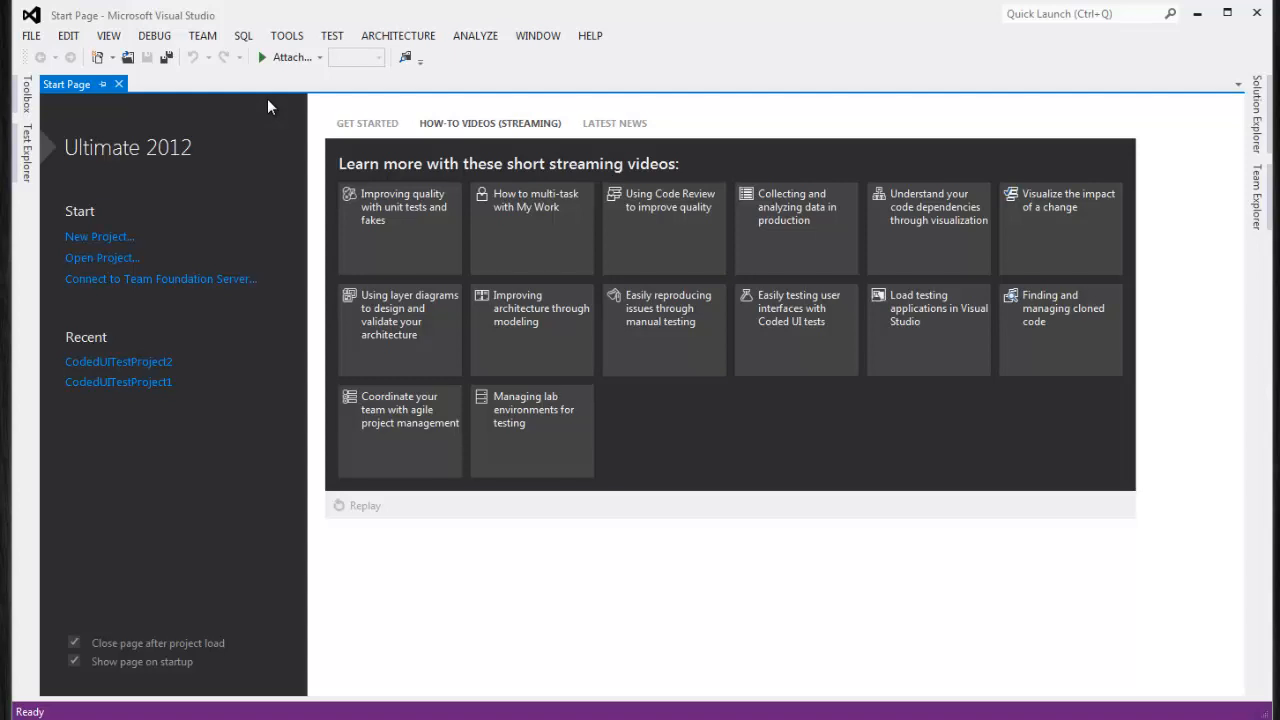
# Open the Connect to Team Foundation Server dialog and back out of adding a new server
pyautogui.click(205, 37)
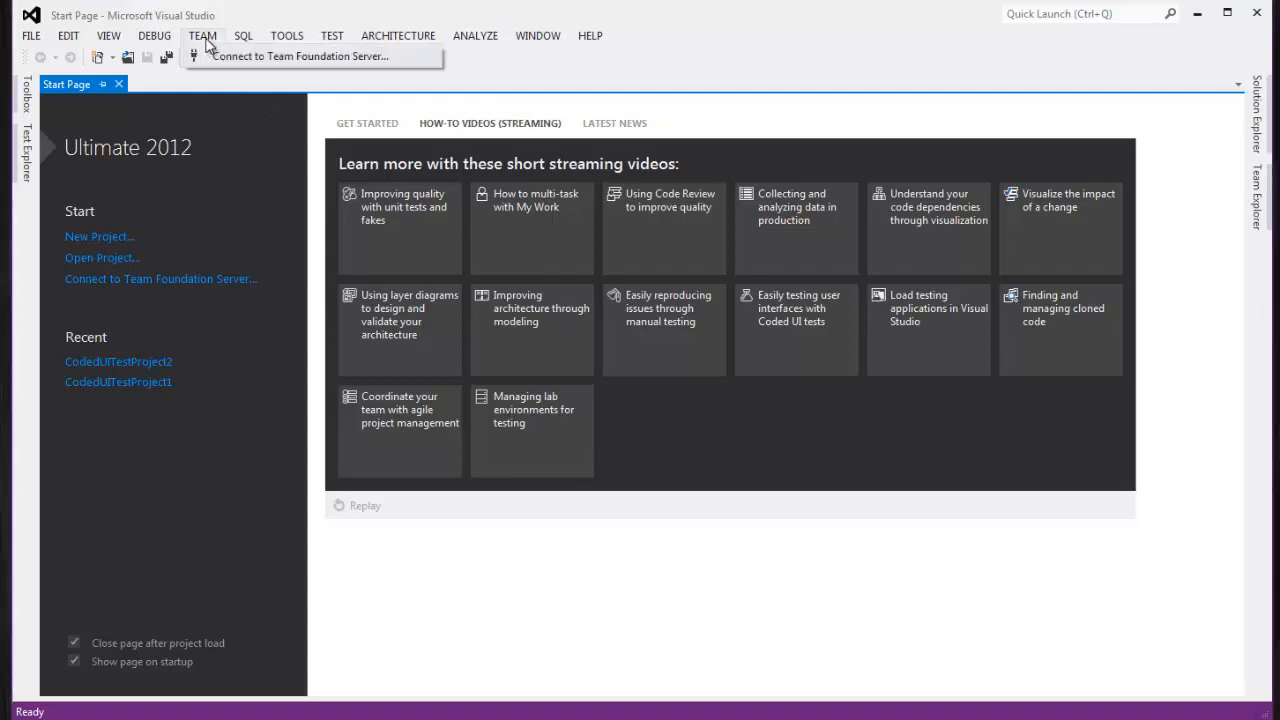
pyautogui.click(300, 60)
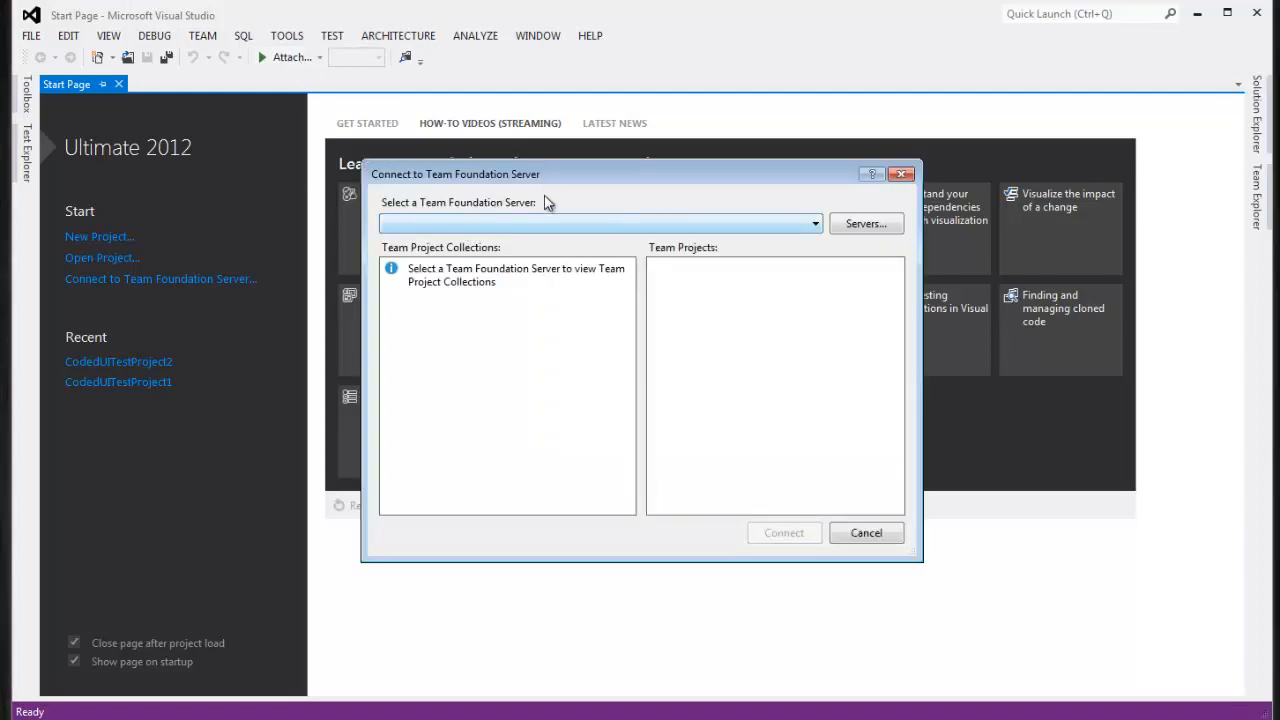
pyautogui.moveTo(543, 186); pyautogui.dragTo(532, 193)
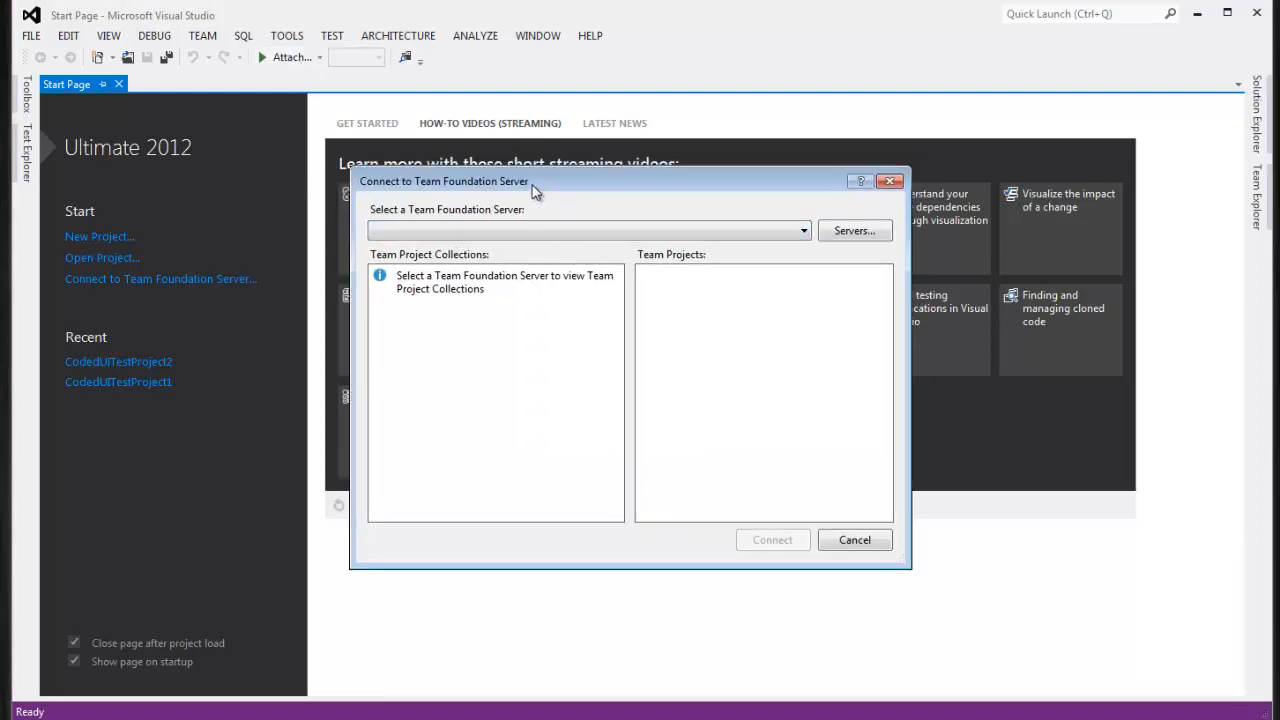
pyautogui.click(705, 232)
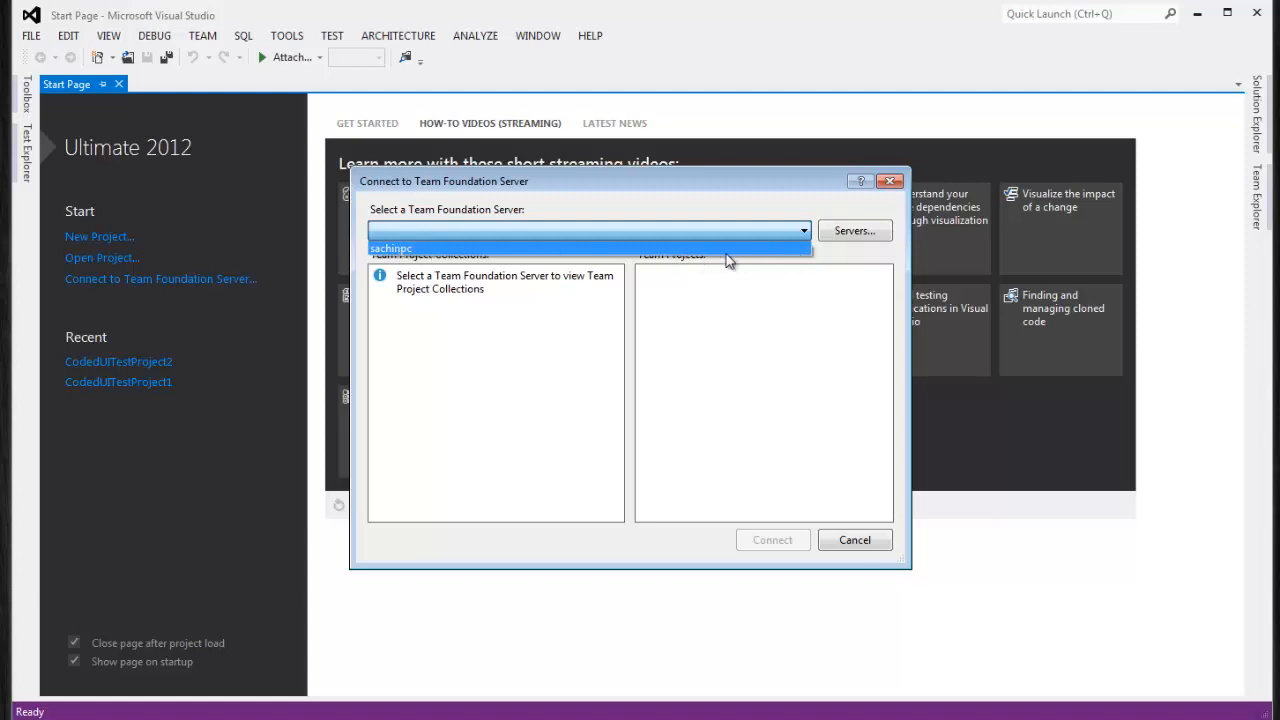
pyautogui.click(848, 234)
pyautogui.click(850, 235)
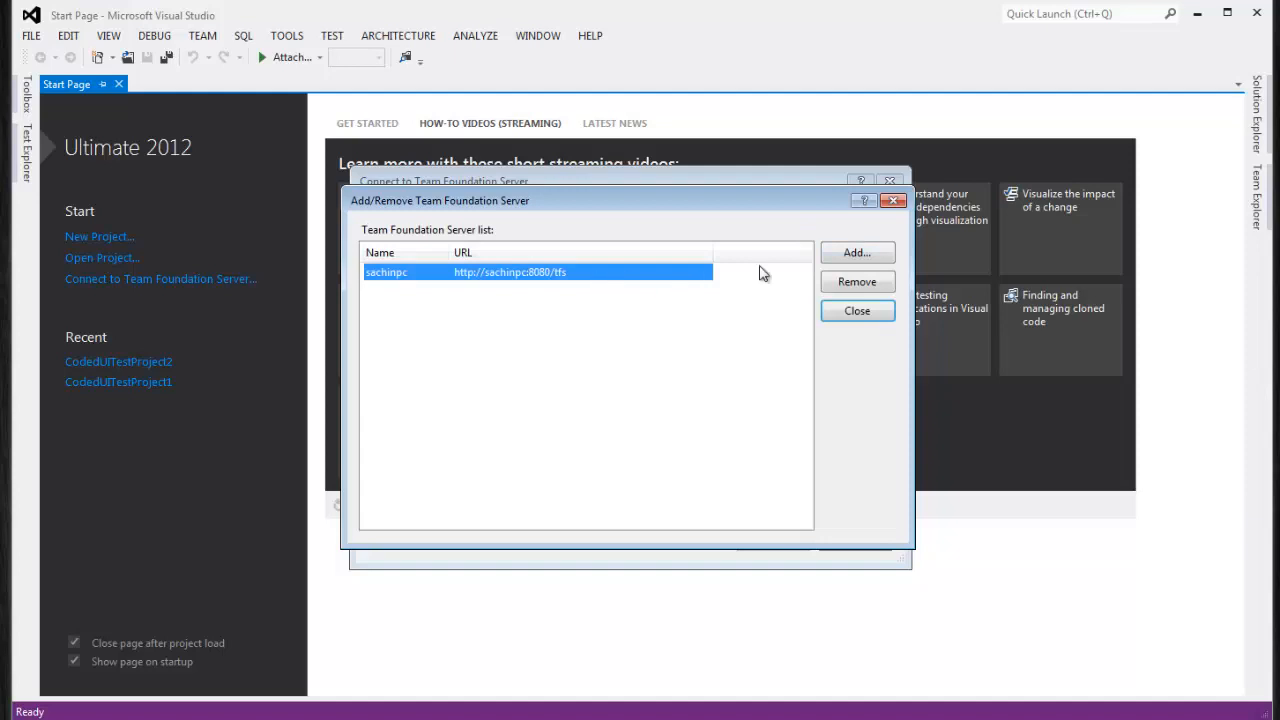
pyautogui.click(868, 256)
pyautogui.moveTo(505, 280); pyautogui.dragTo(497, 311)
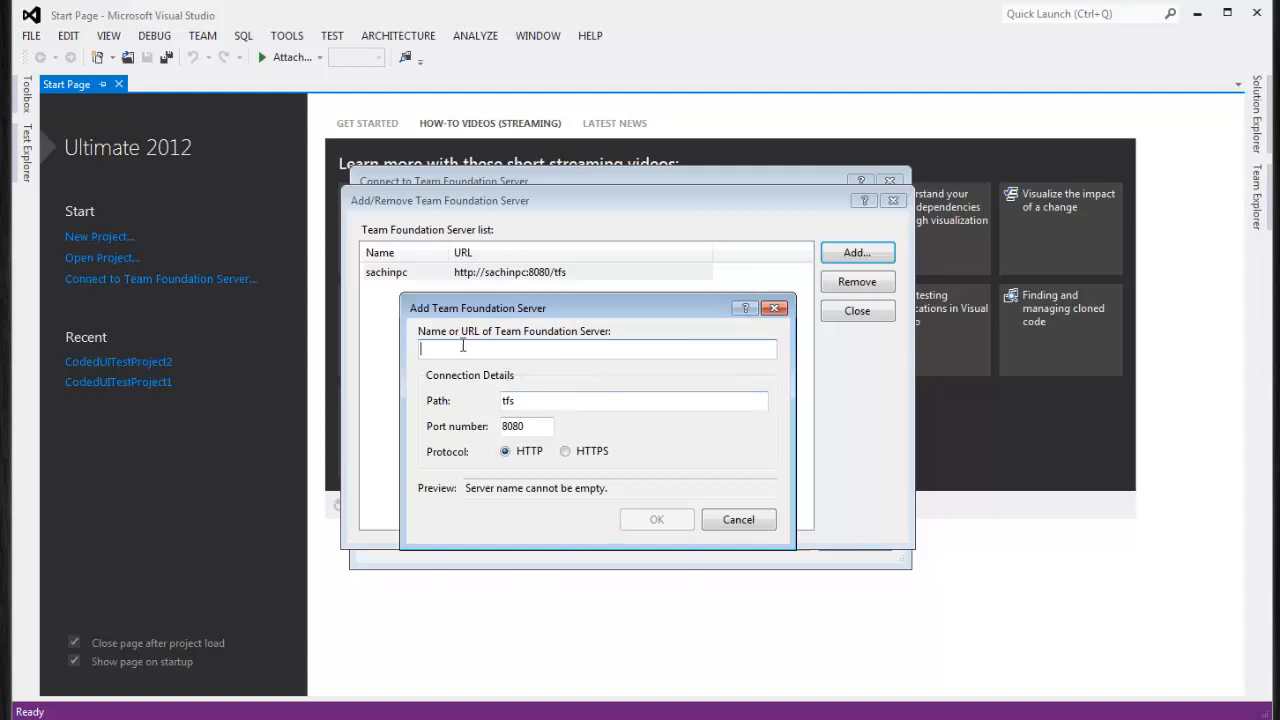
pyautogui.click(723, 521)
# Select the existing local server and connect to MyTeamProjectCollection
pyautogui.click(490, 274)
pyautogui.click(848, 322)
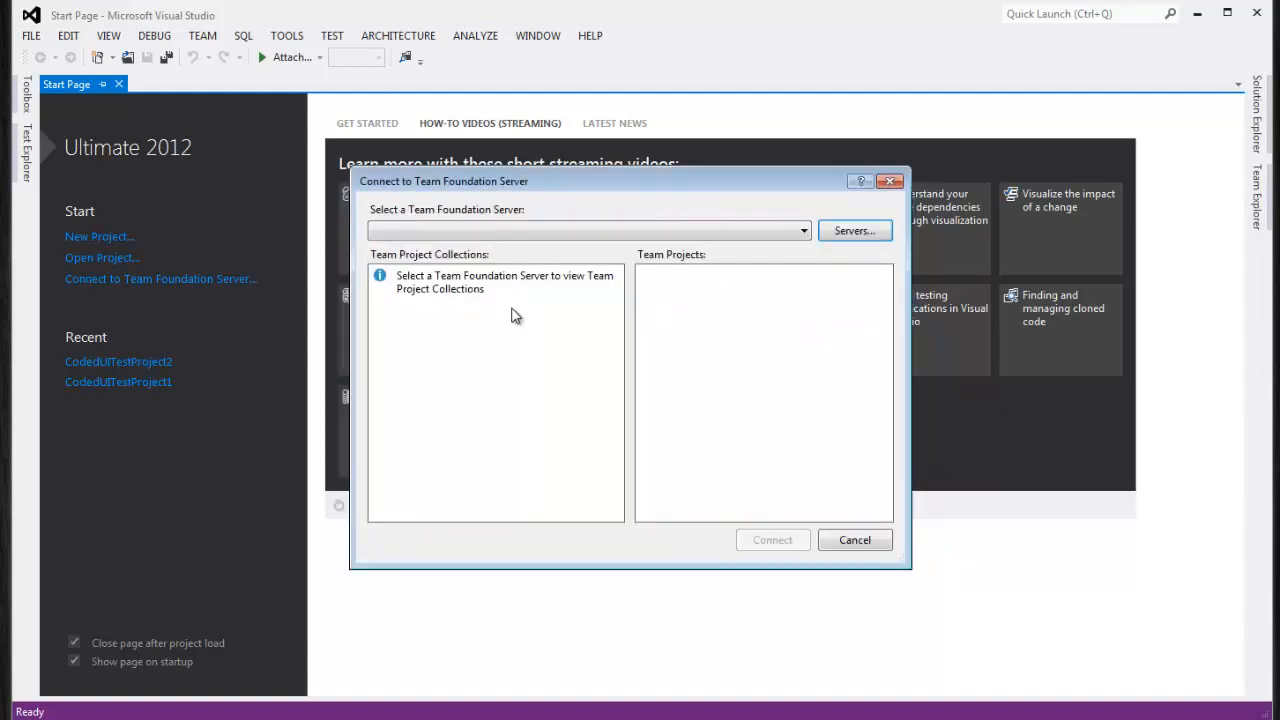
pyautogui.click(528, 234)
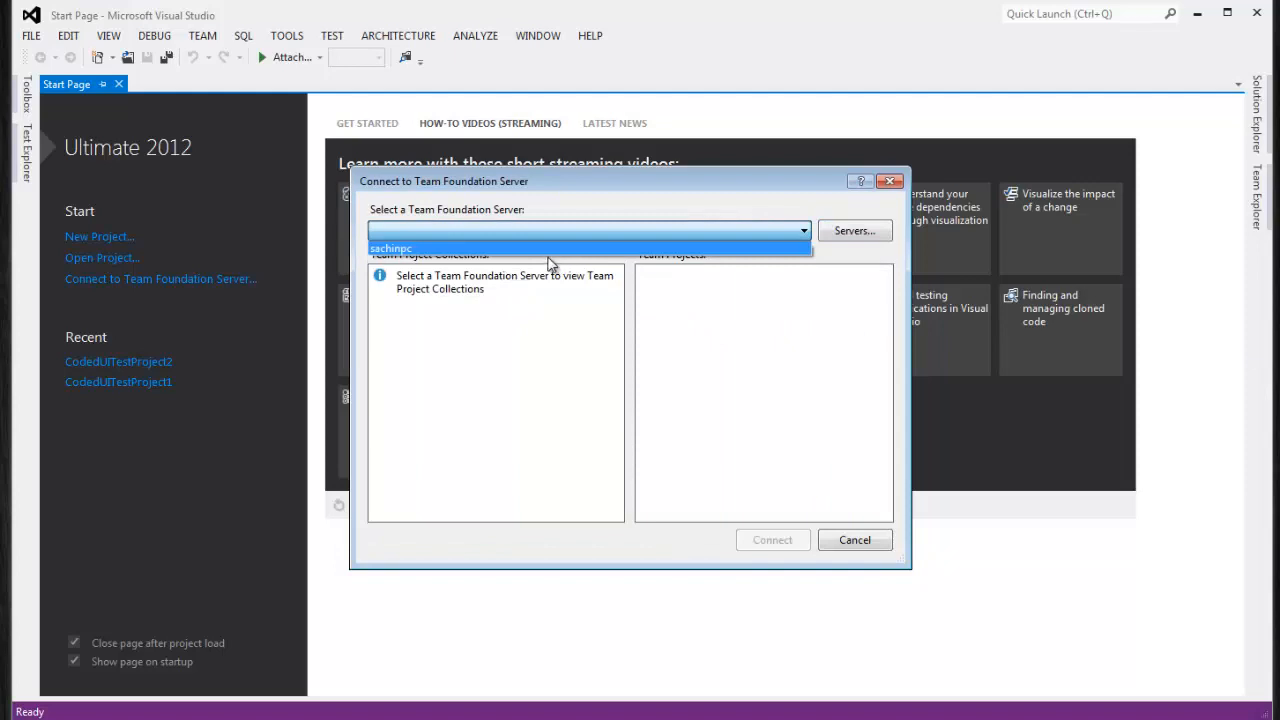
pyautogui.click(412, 249)
pyautogui.click(425, 277)
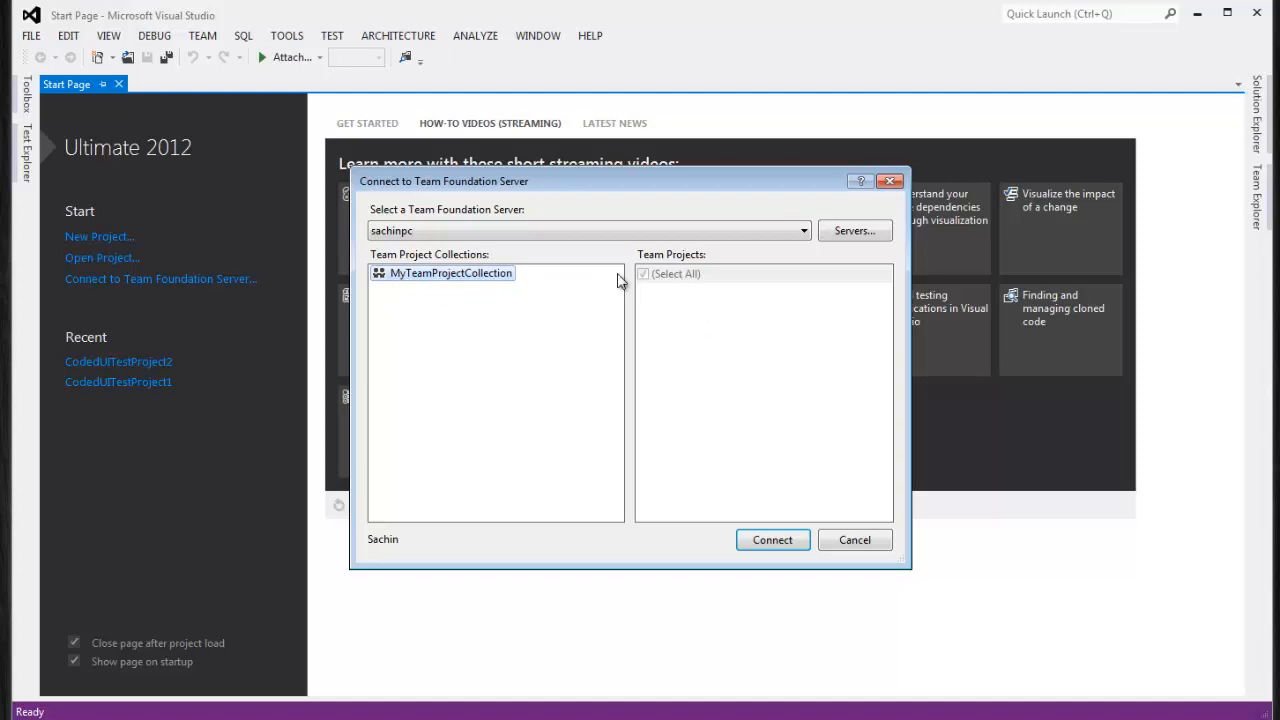
pyautogui.click(772, 540)
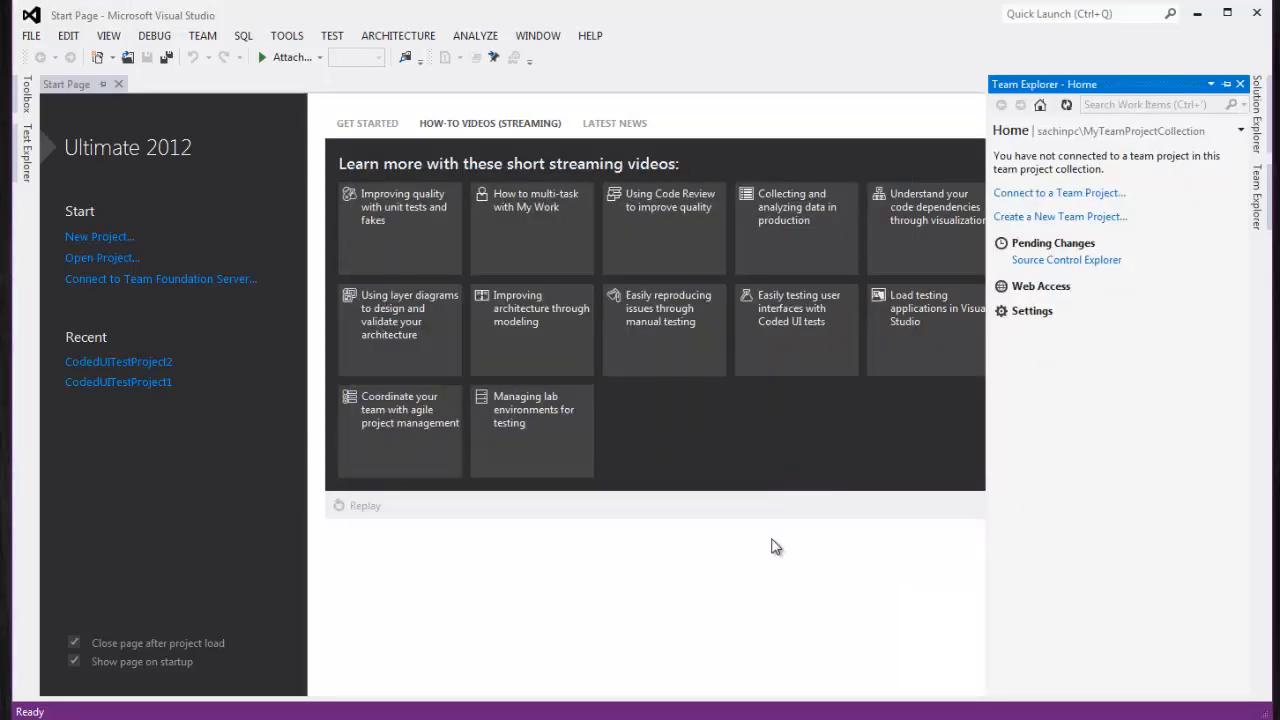
pyautogui.click(204, 36)
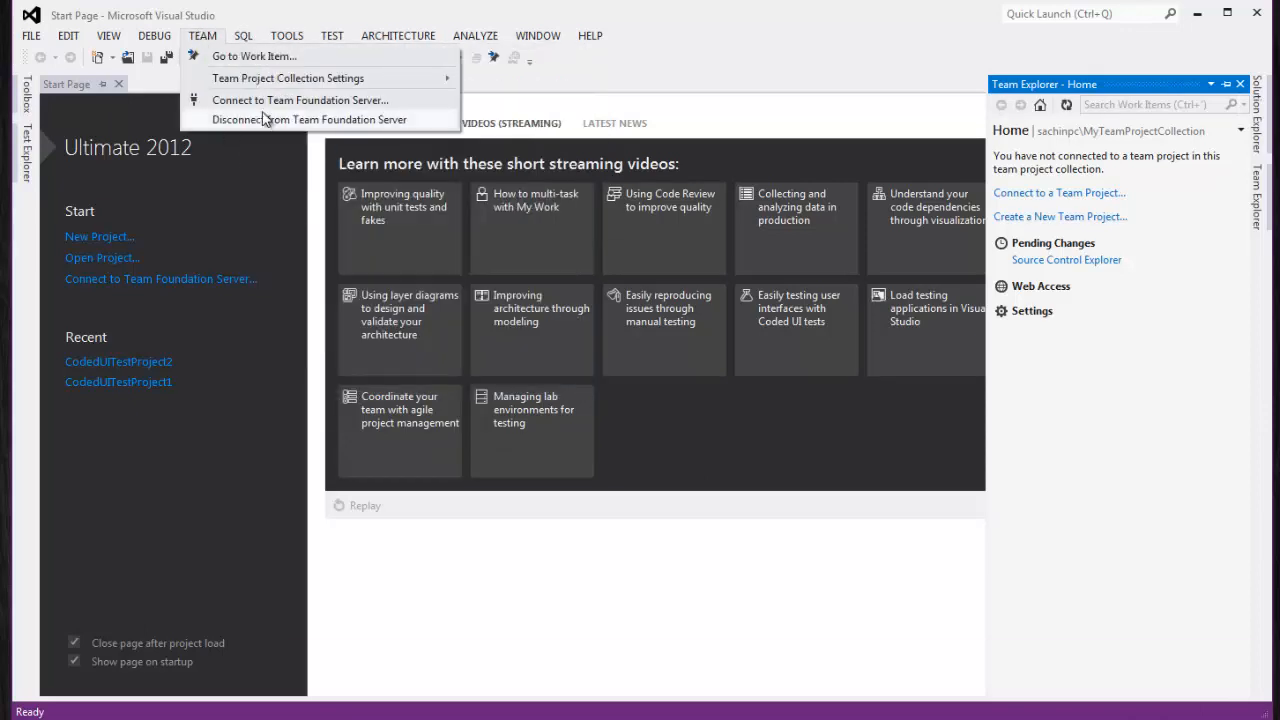
pyautogui.click(1015, 510)
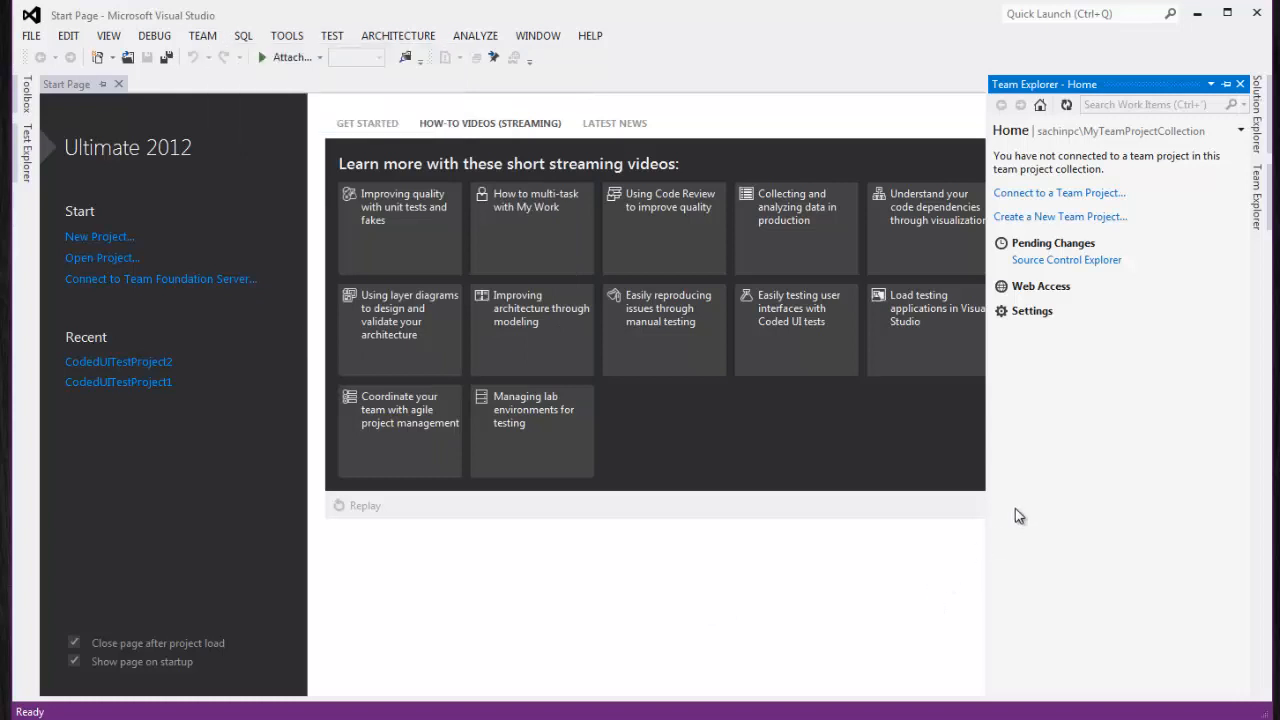
pyautogui.click(1074, 196)
pyautogui.click(780, 541)
pyautogui.click(1032, 194)
pyautogui.click(490, 273)
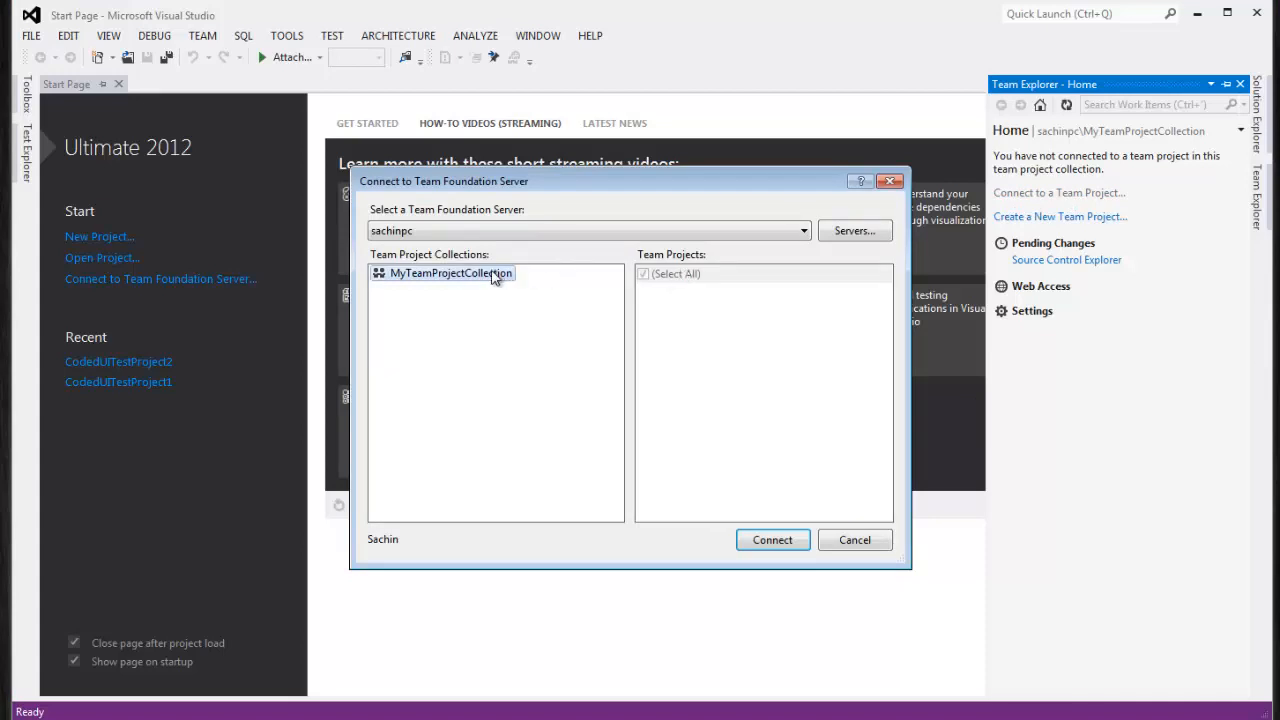
pyautogui.click(762, 545)
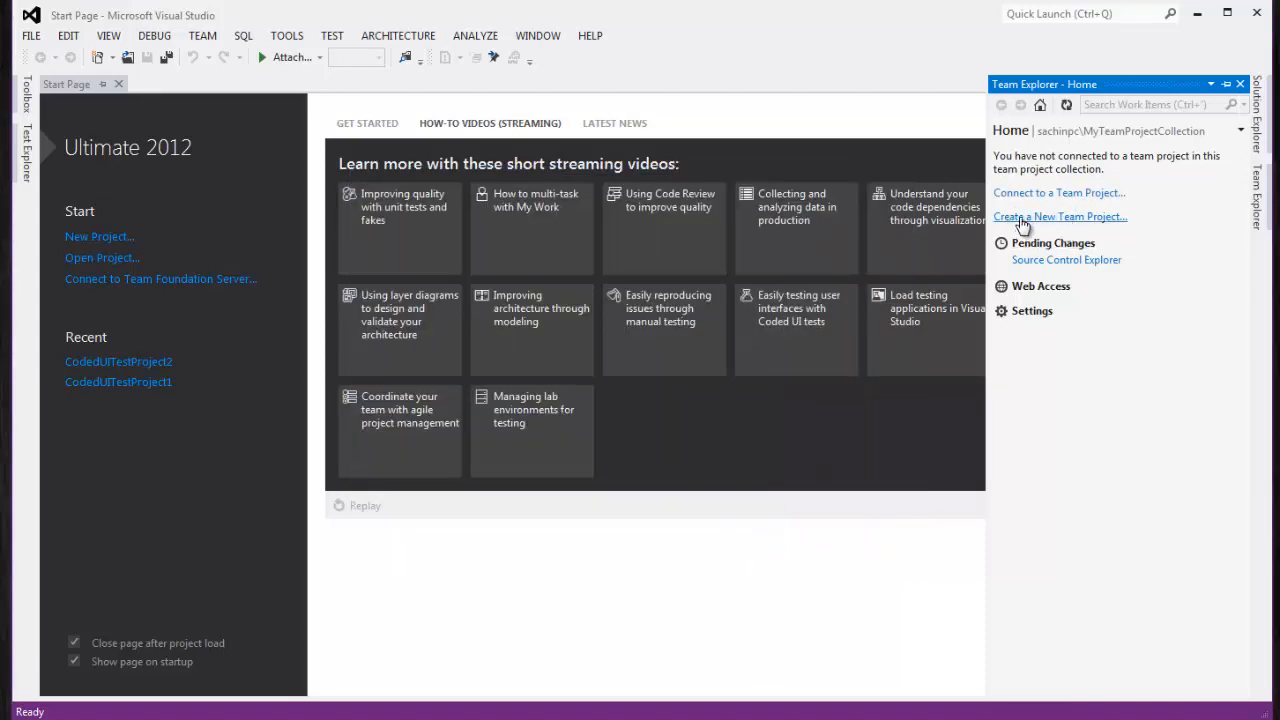
# Name the new team project aNewTeamProject with description Sample Project and continue
pyautogui.click(1087, 220)
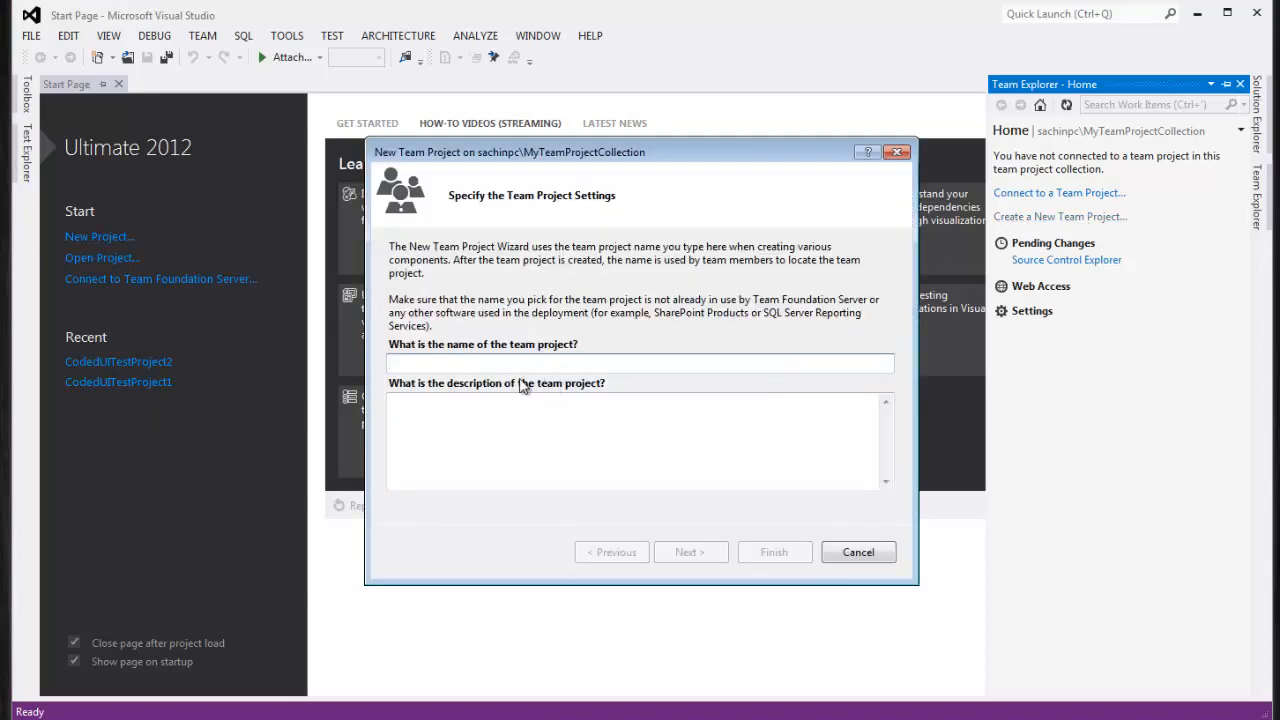
pyautogui.write('aNewTeamProject')
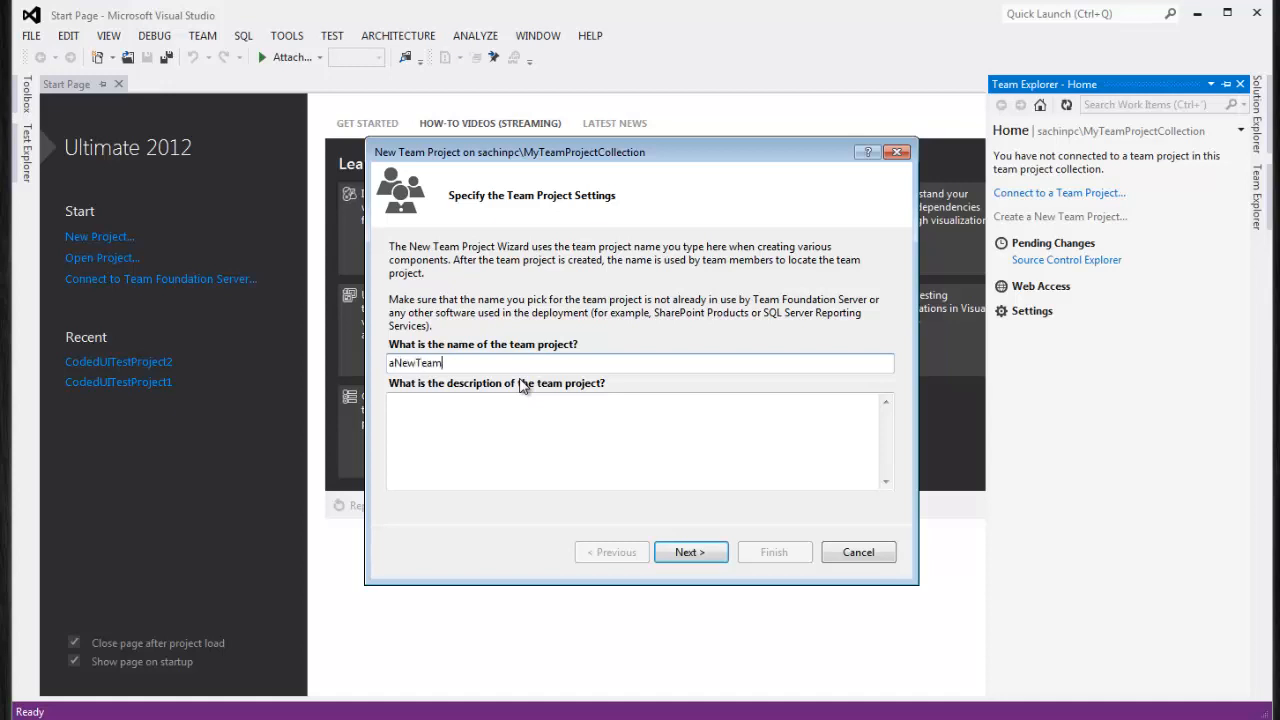
pyautogui.click(508, 427)
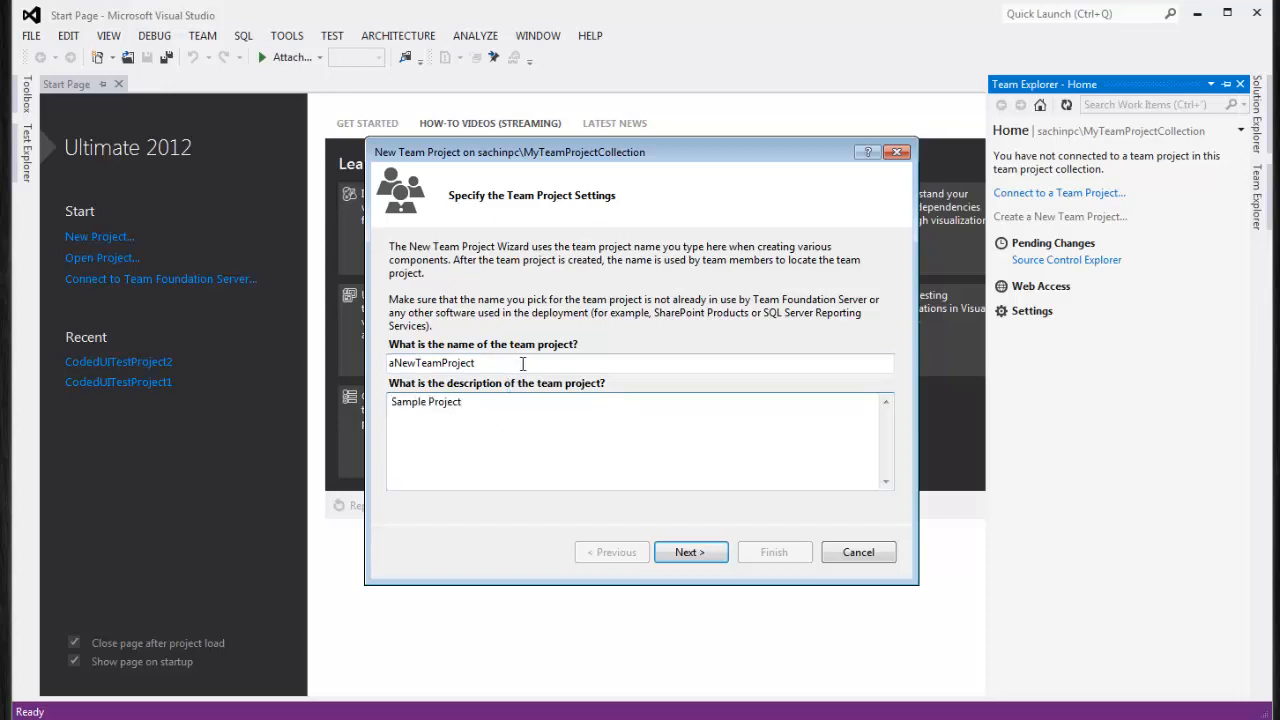
pyautogui.moveTo(515, 365); pyautogui.dragTo(361, 361)
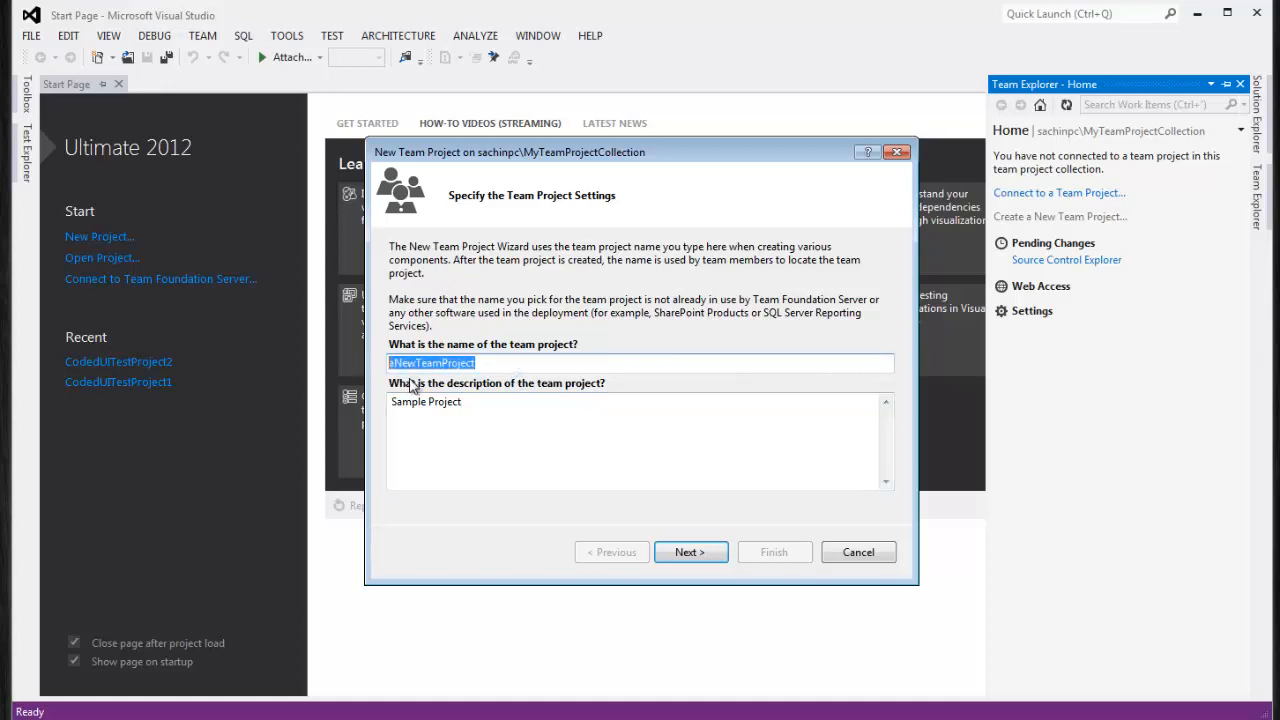
pyautogui.click(489, 364)
pyautogui.moveTo(489, 364); pyautogui.dragTo(342, 362)
pyautogui.tripleClick(486, 404)
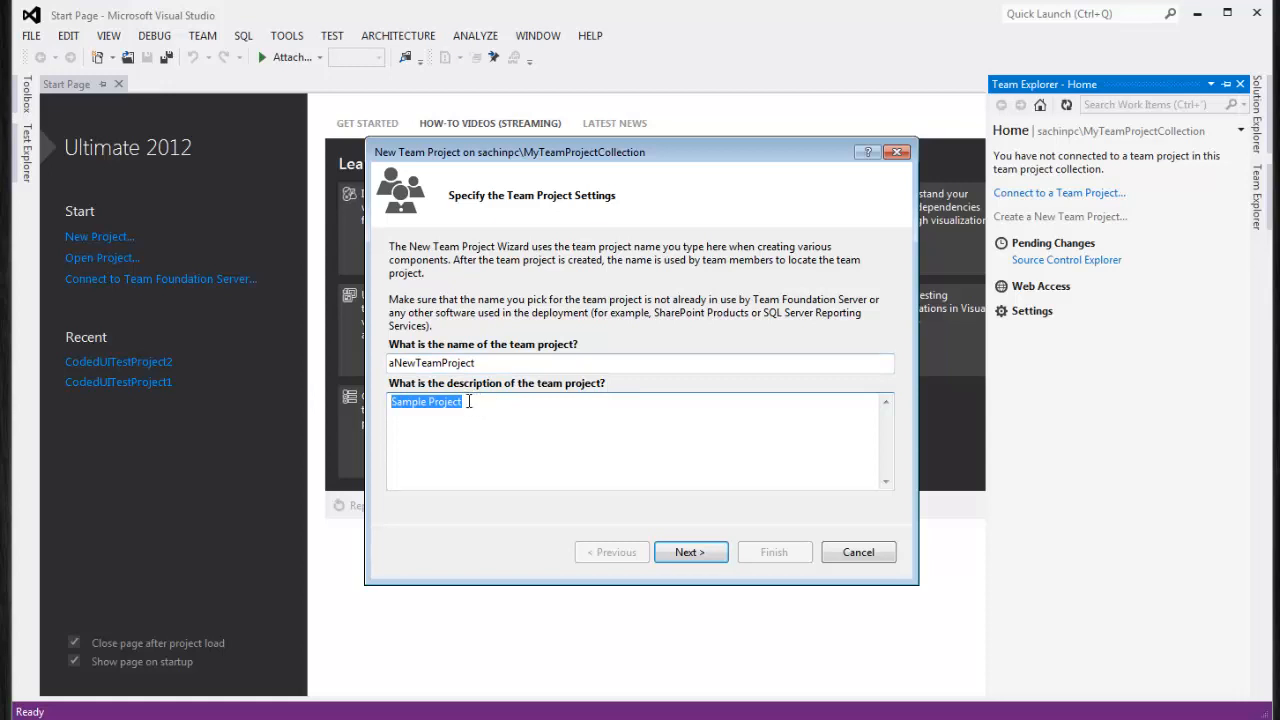
pyautogui.click(713, 561)
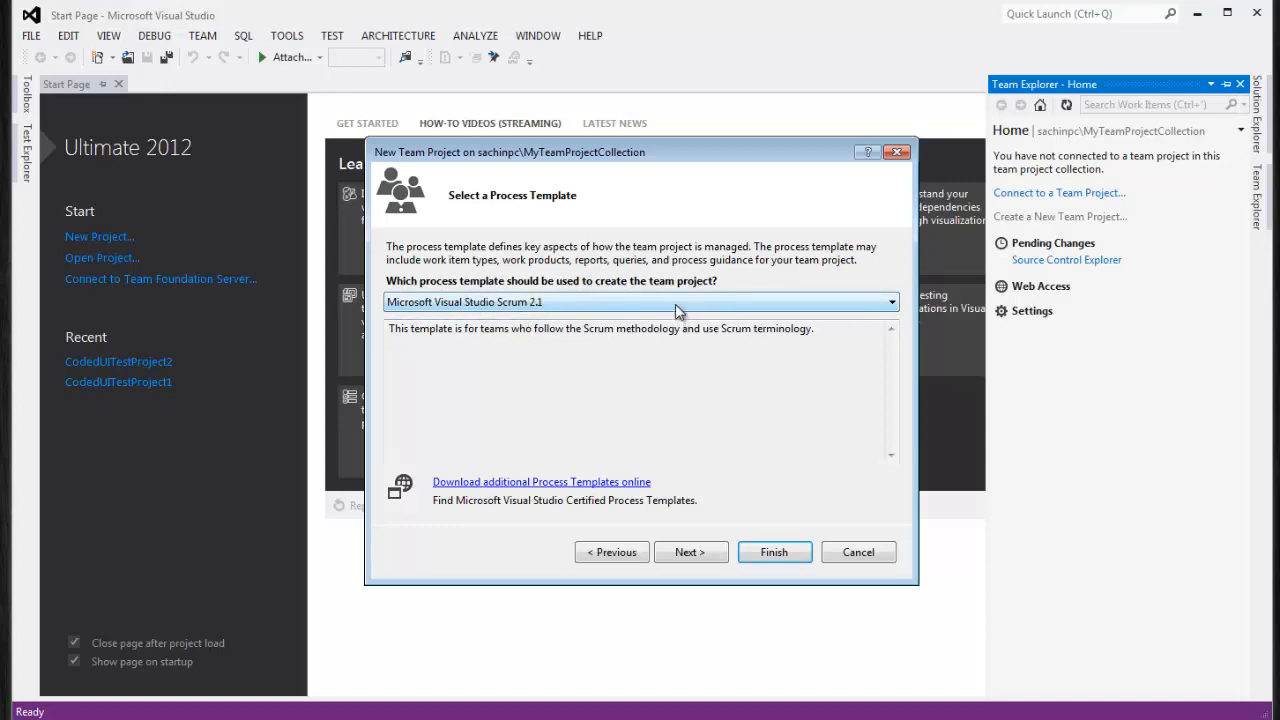
# Keep Microsoft Visual Studio Scrum 2.1 and an empty source control folder, then review the $/aNewTeamProject summary
pyautogui.click(677, 306)
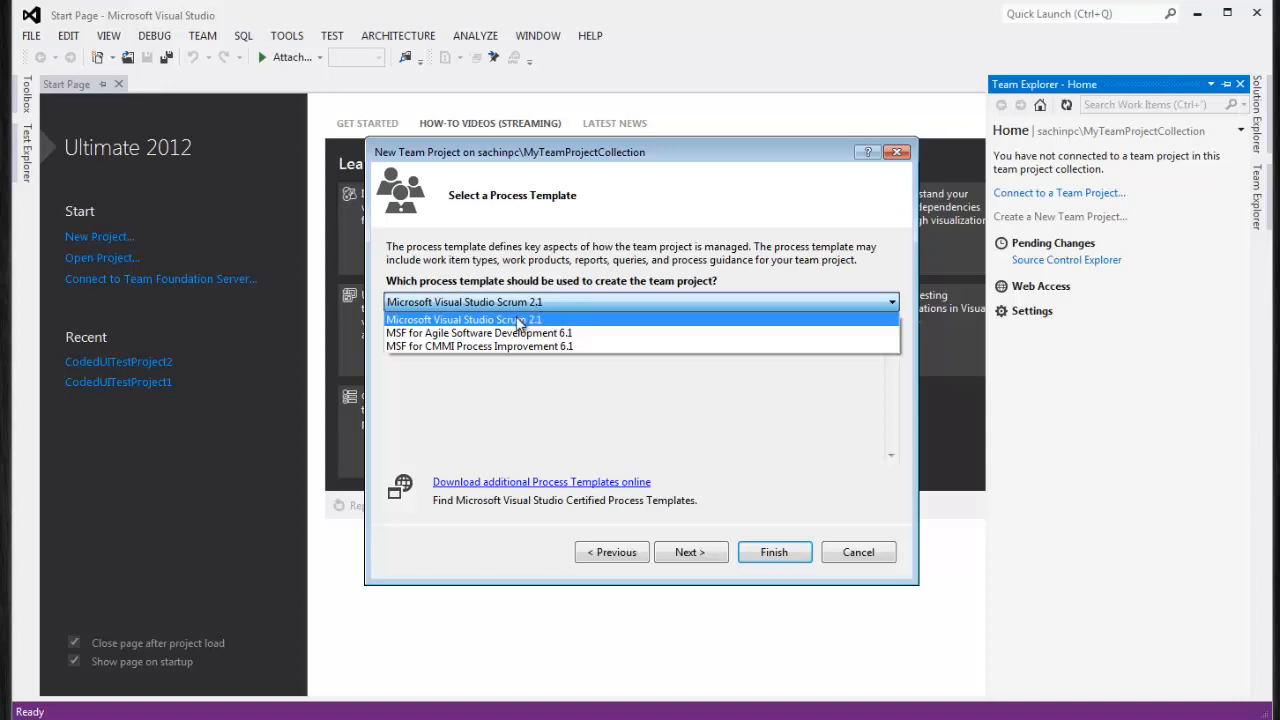
pyautogui.click(578, 321)
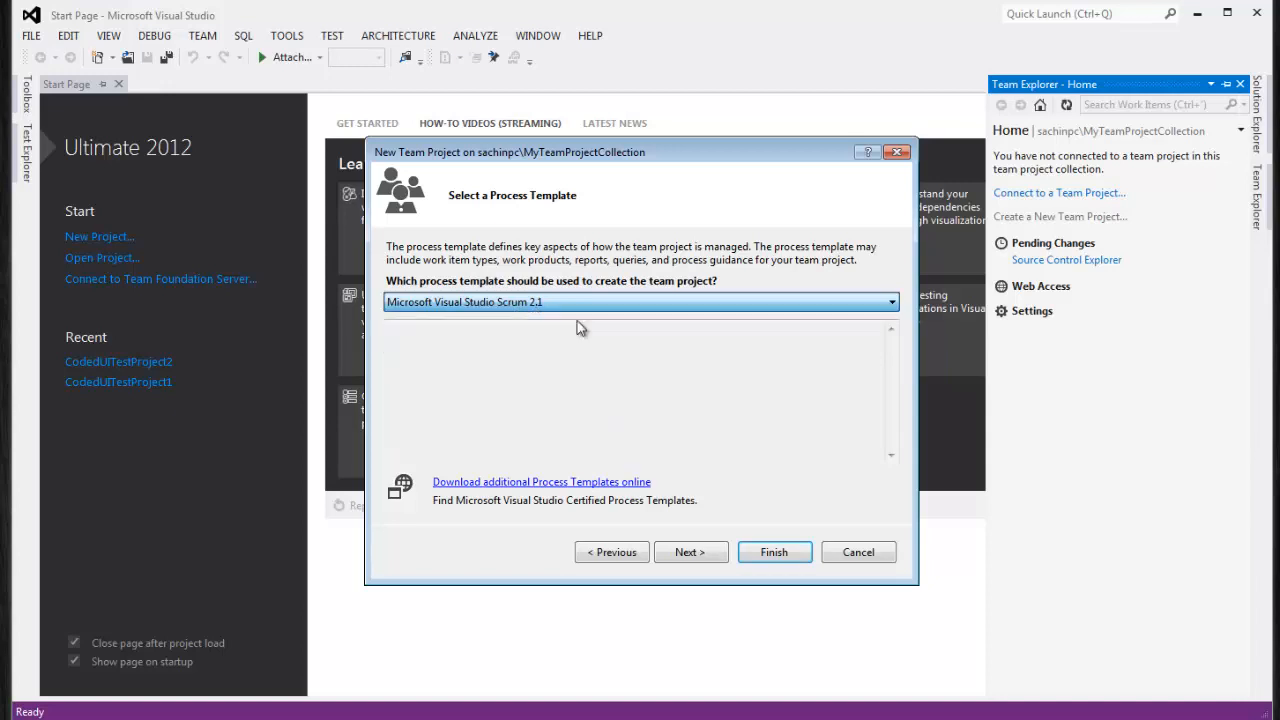
pyautogui.click(709, 552)
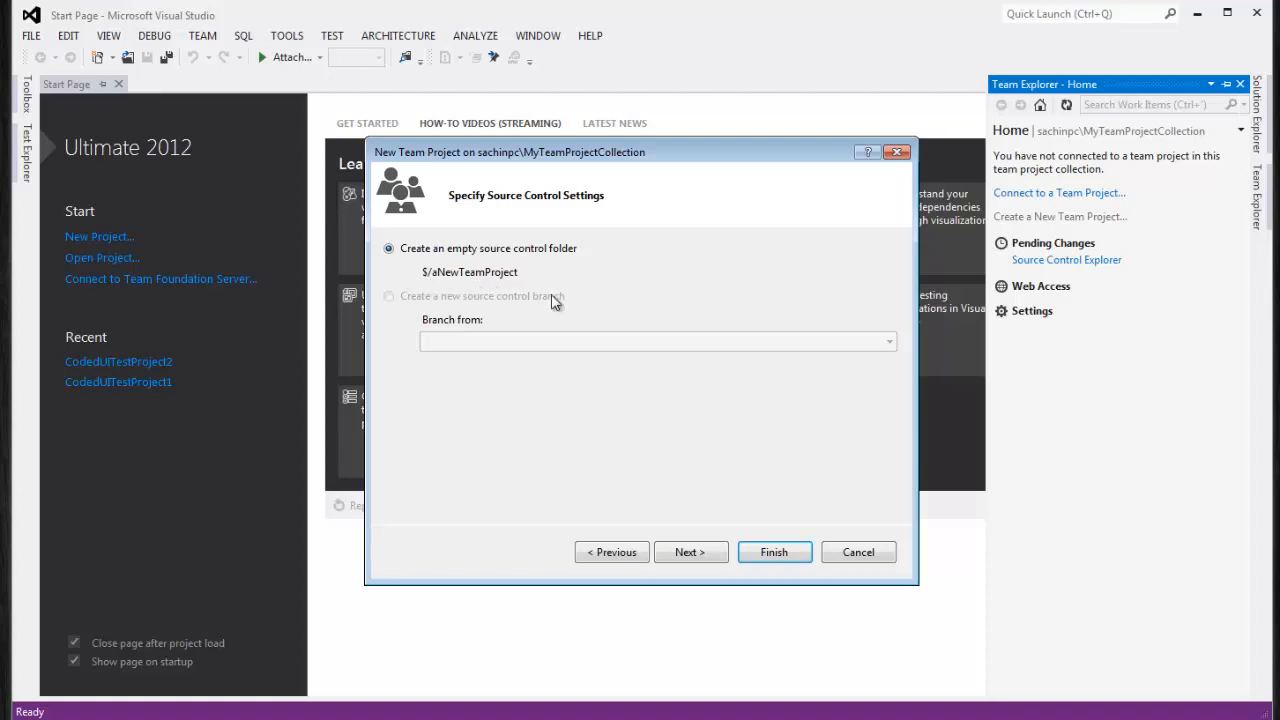
pyautogui.click(707, 554)
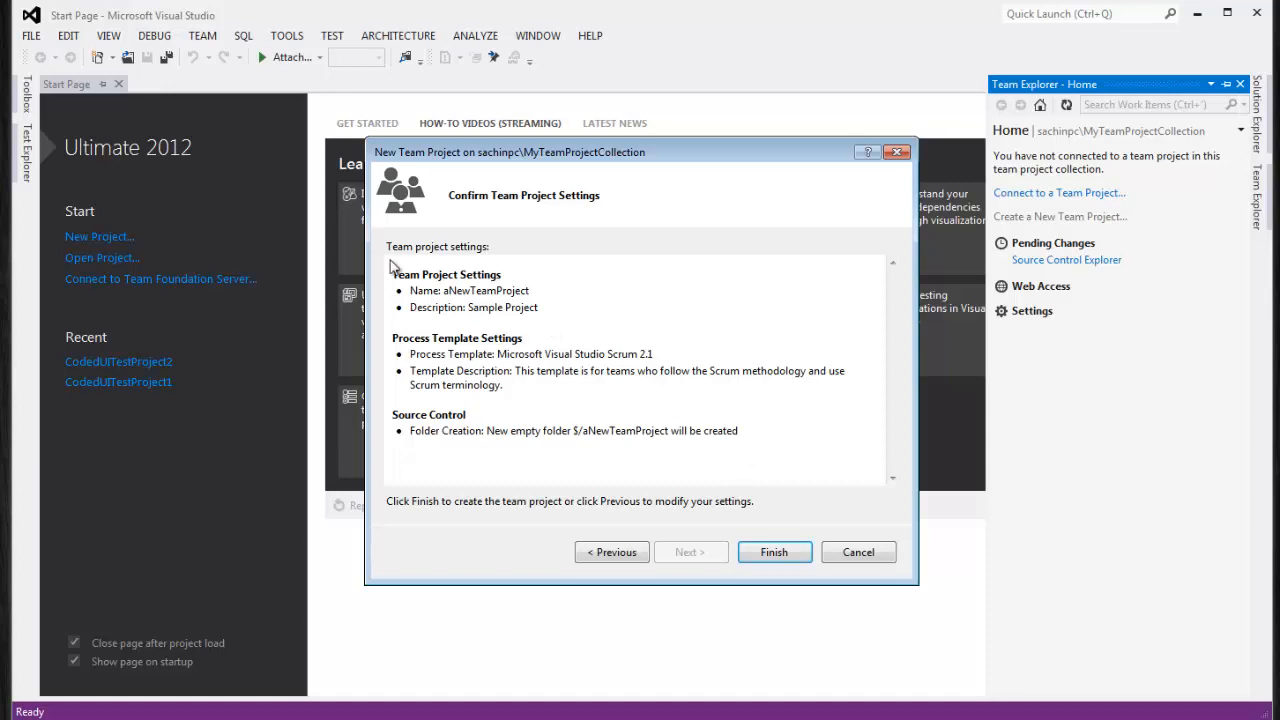
pyautogui.moveTo(394, 274); pyautogui.dragTo(703, 432)
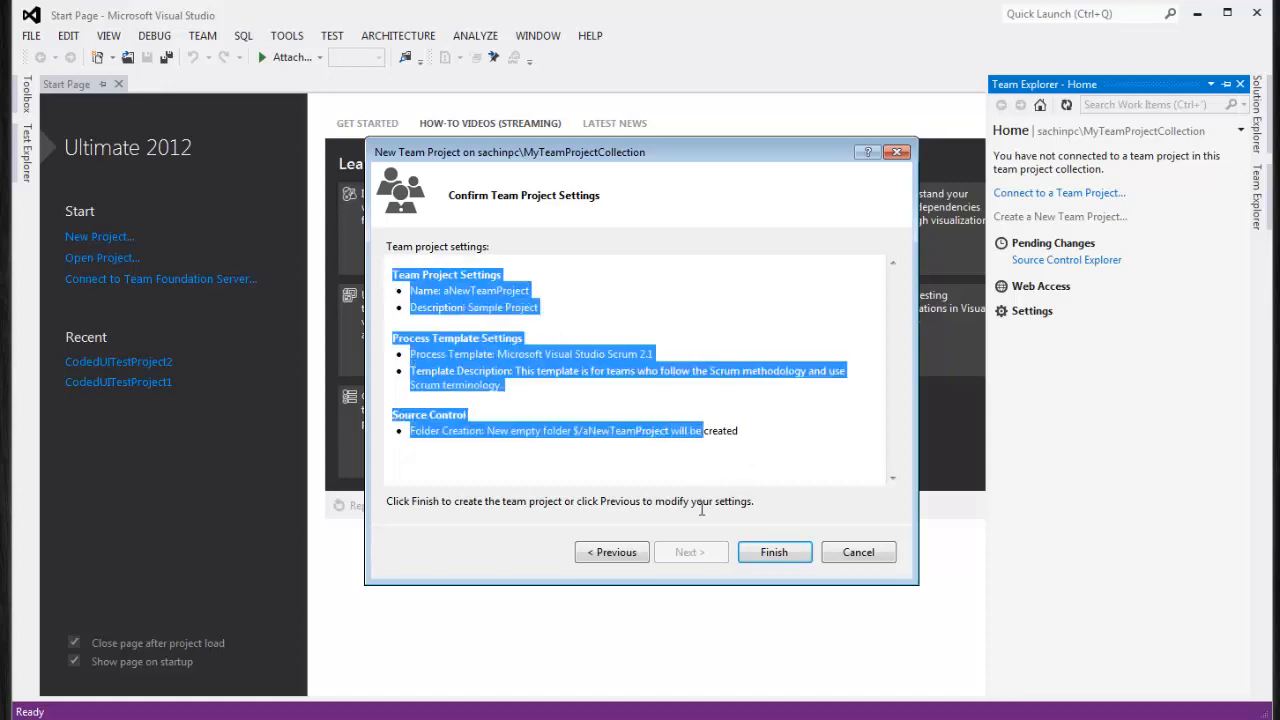
pyautogui.click(461, 295)
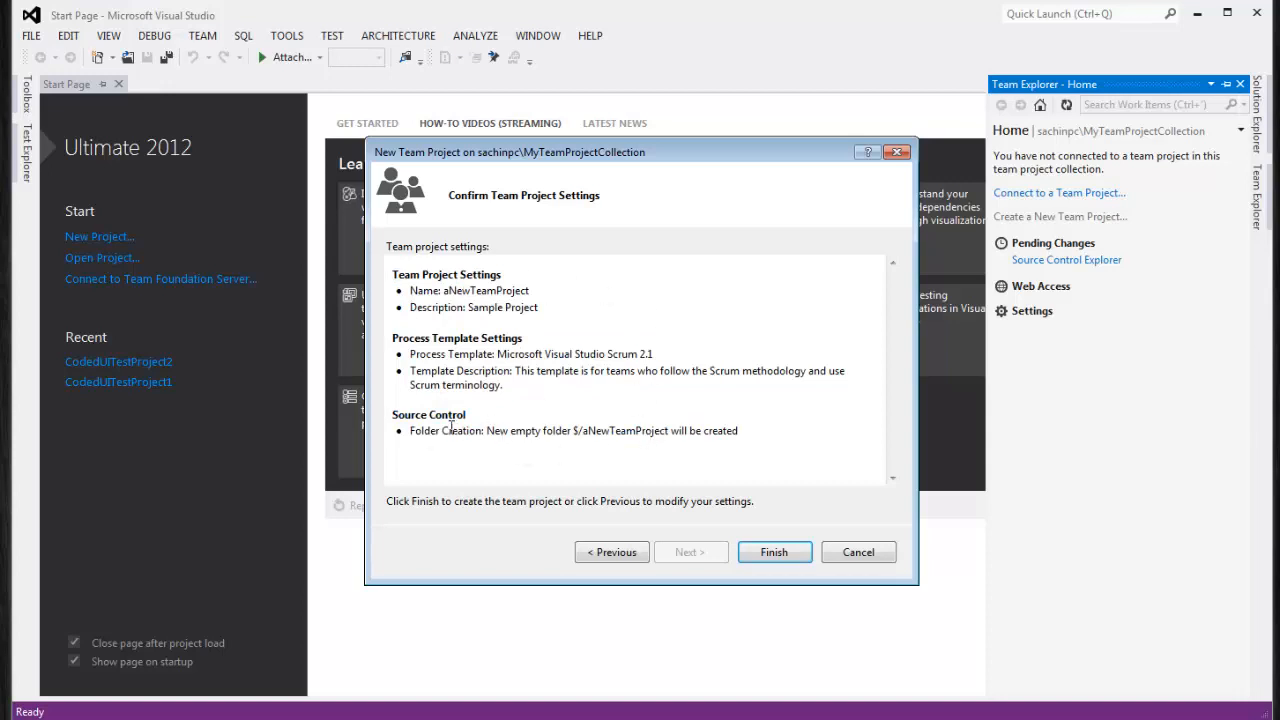
pyautogui.moveTo(413, 428)
pyautogui.mouseDown()
pyautogui.moveTo(748, 434)
pyautogui.moveTo(520, 391)
pyautogui.moveTo(400, 432)
pyautogui.mouseUp()
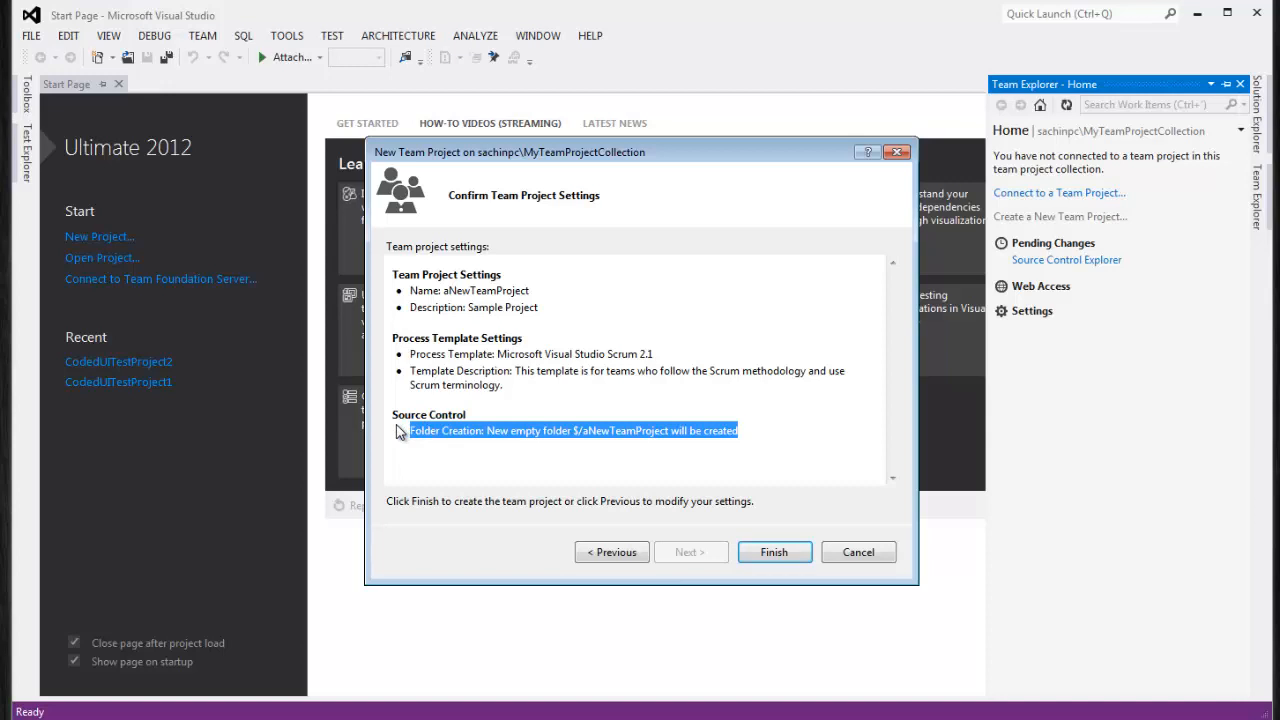
# Create aNewTeamProject, close the confirmation, and open Source Control Explorer from Team Explorer Home
pyautogui.click(770, 558)
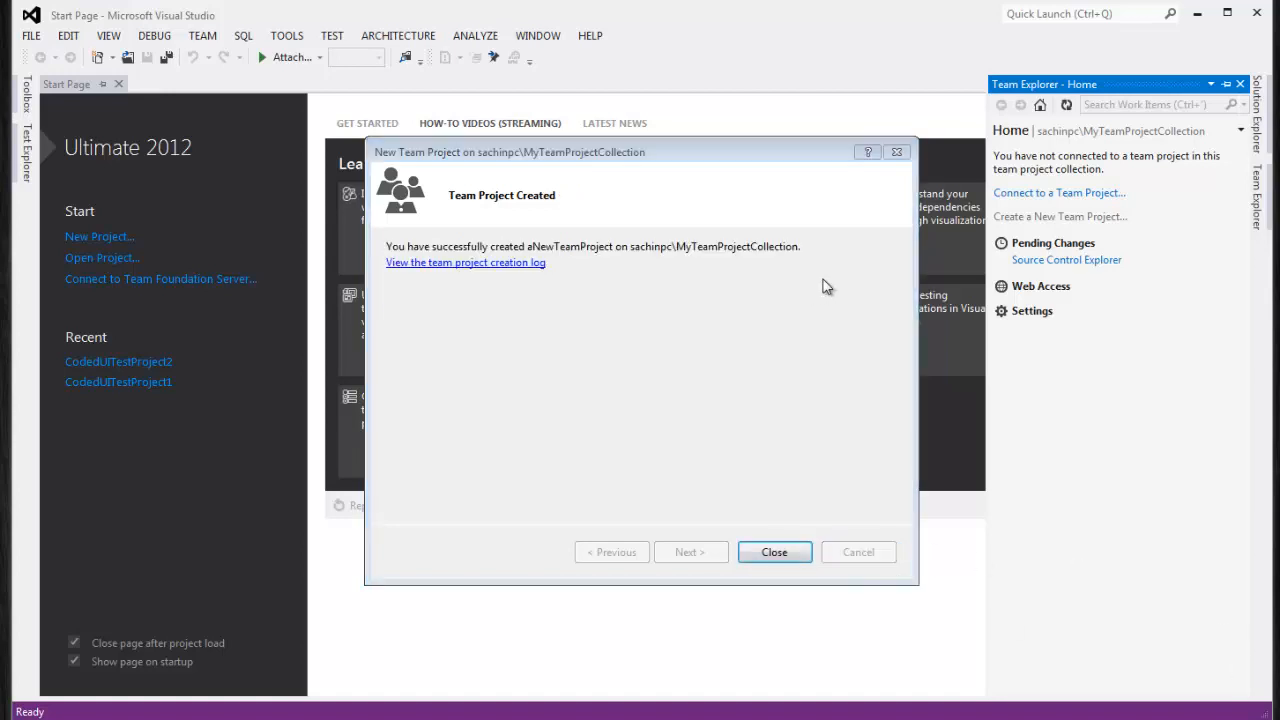
pyautogui.click(770, 558)
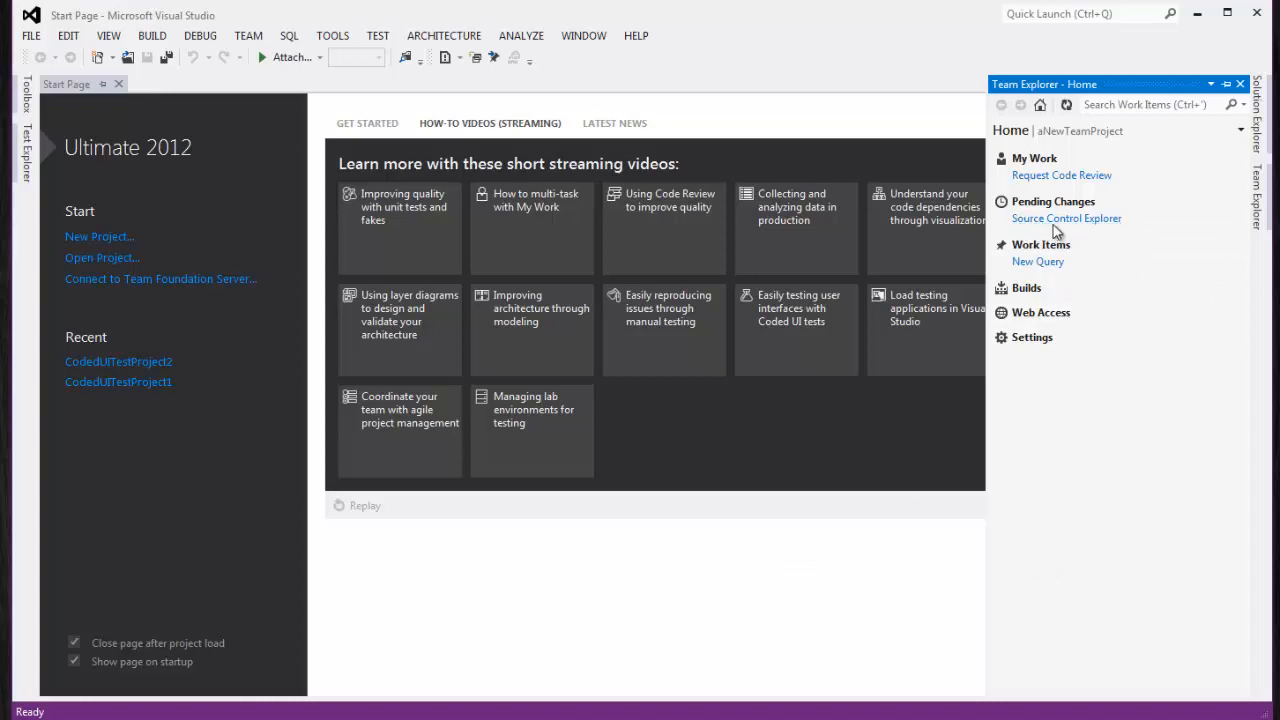
pyautogui.click(1242, 131)
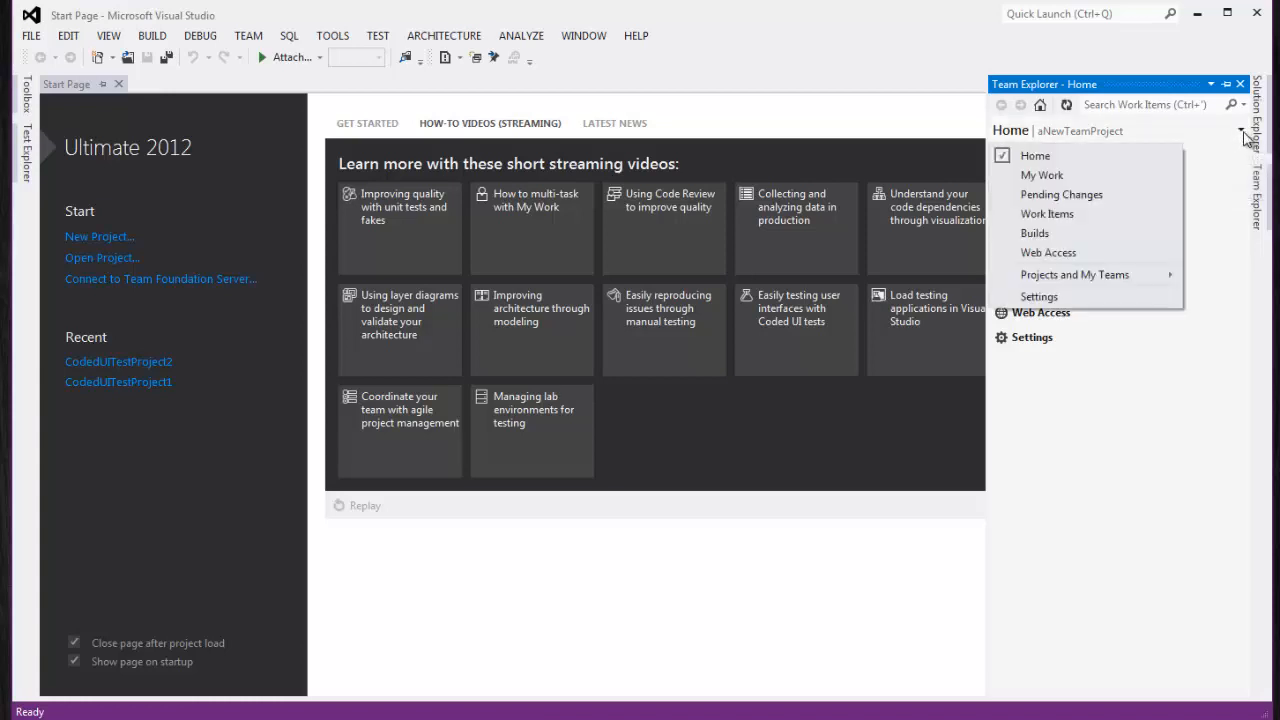
pyautogui.click(1113, 138)
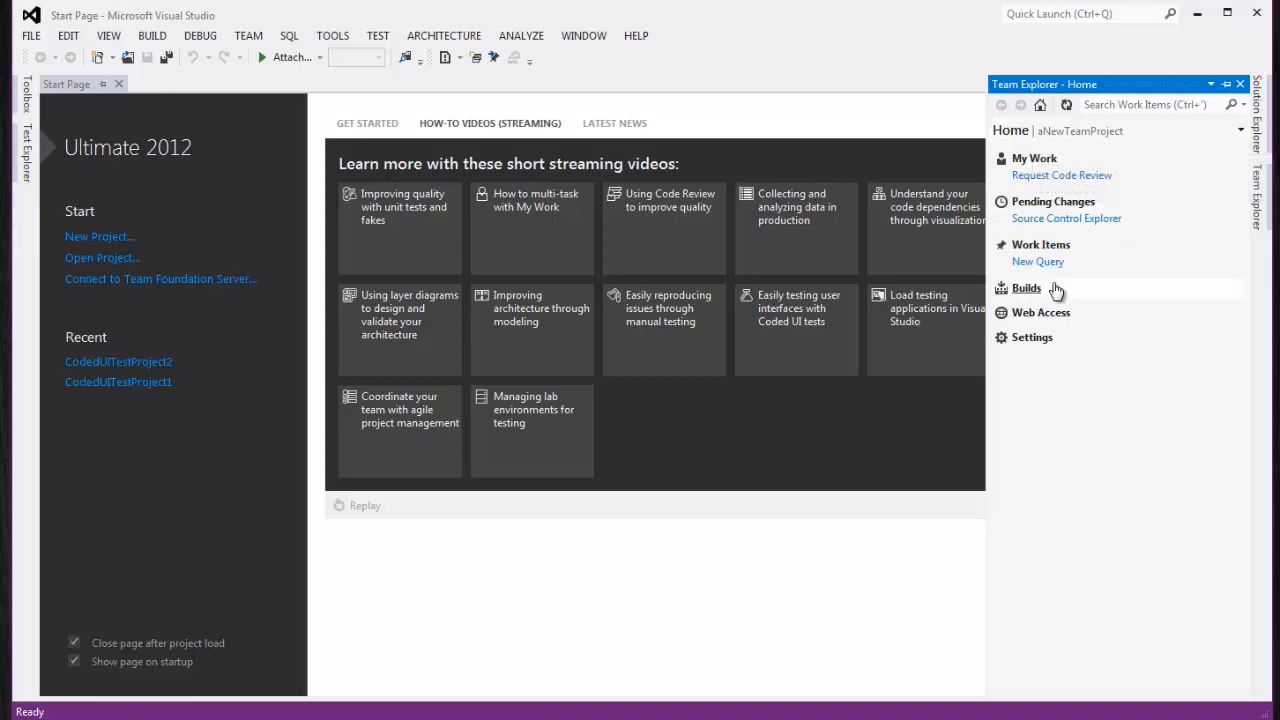
pyautogui.click(1082, 220)
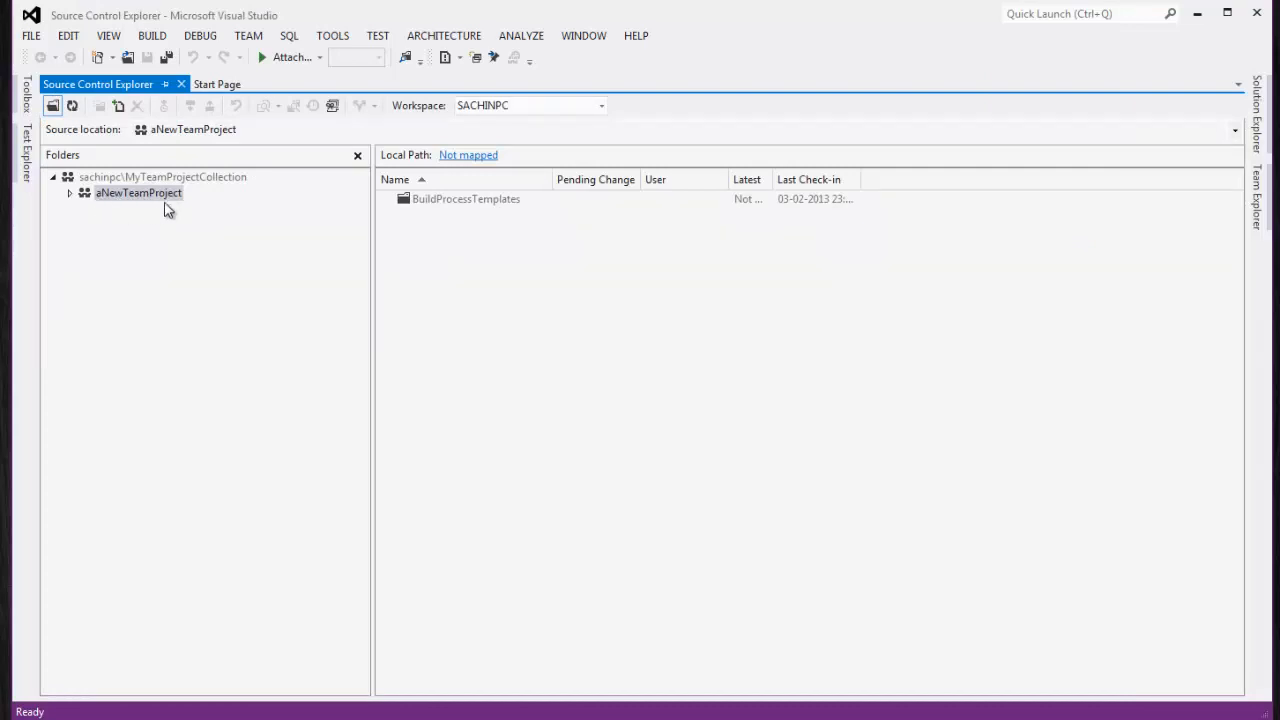
# Browse the BuildProcessTemplates files under aNewTeamProject, then close Source Control Explorer
pyautogui.click(156, 177)
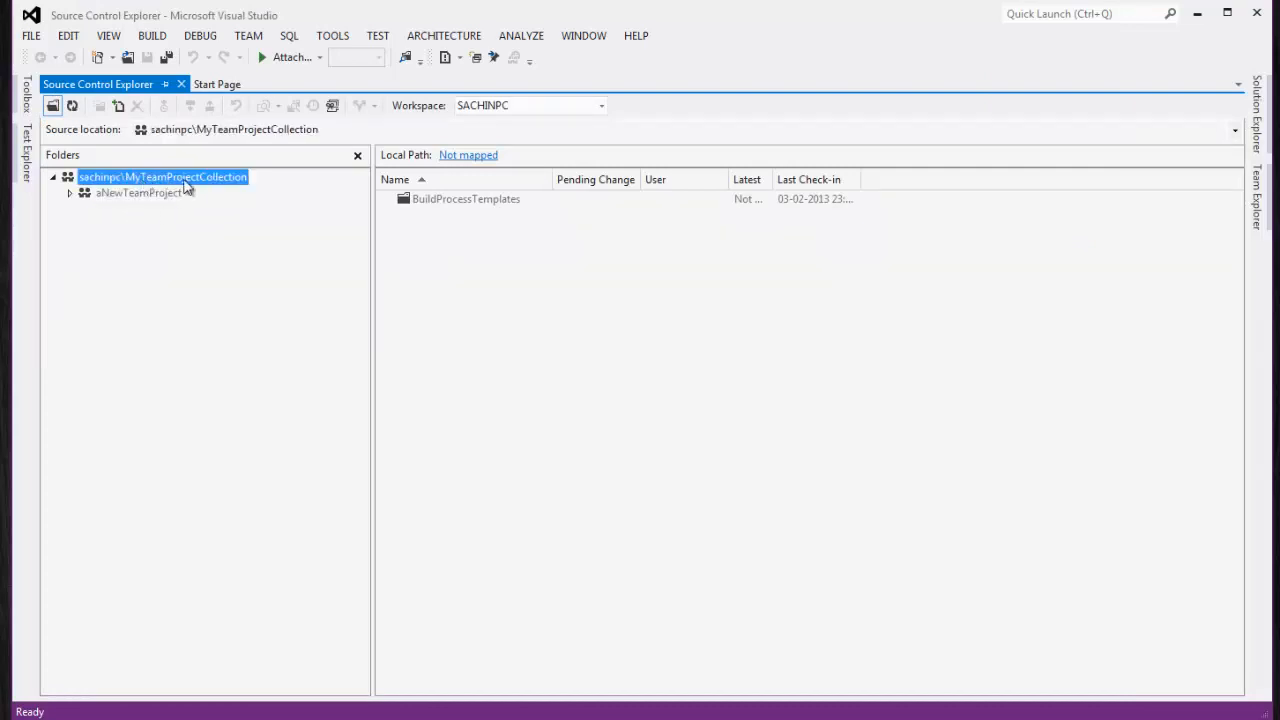
pyautogui.click(69, 195)
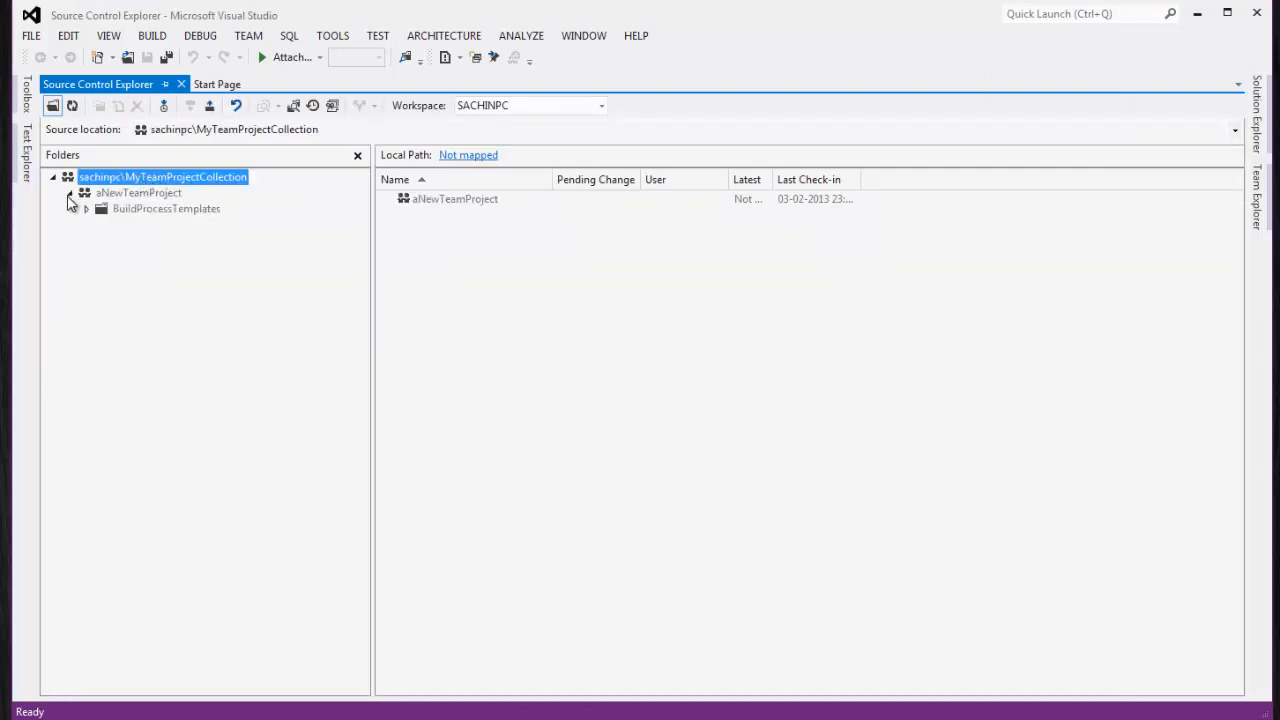
pyautogui.click(157, 210)
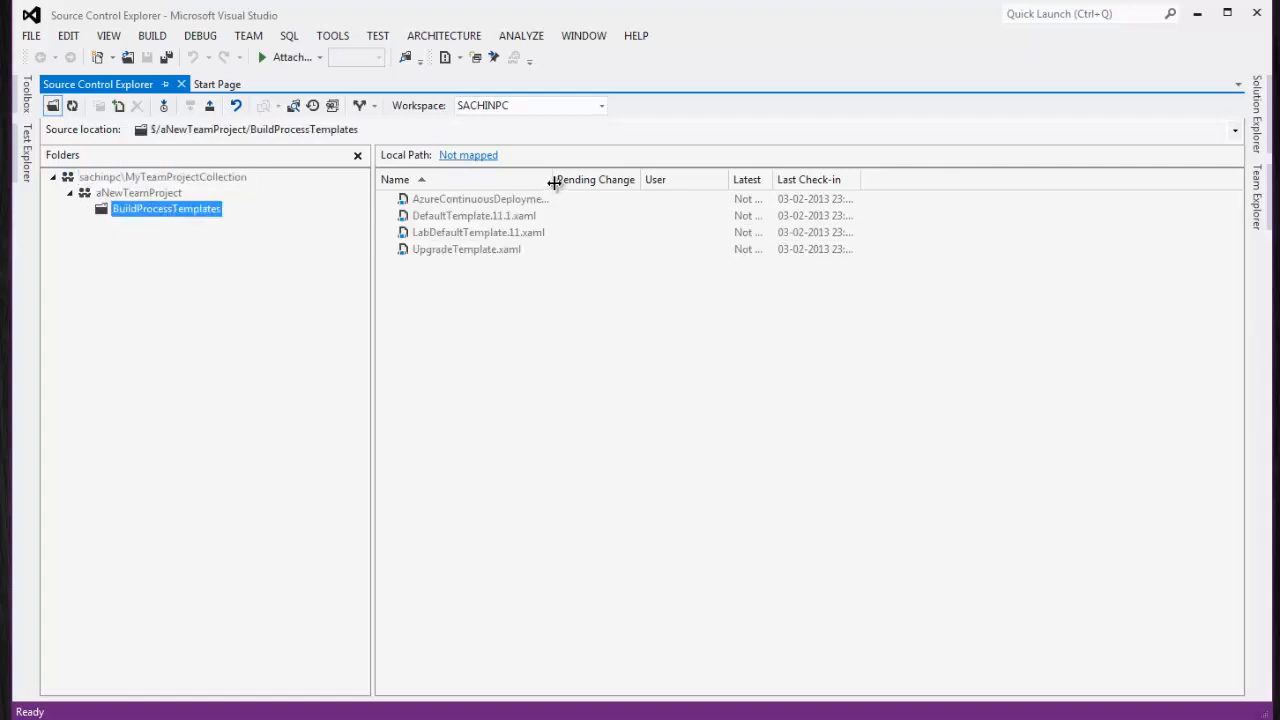
pyautogui.moveTo(553, 182); pyautogui.dragTo(625, 182)
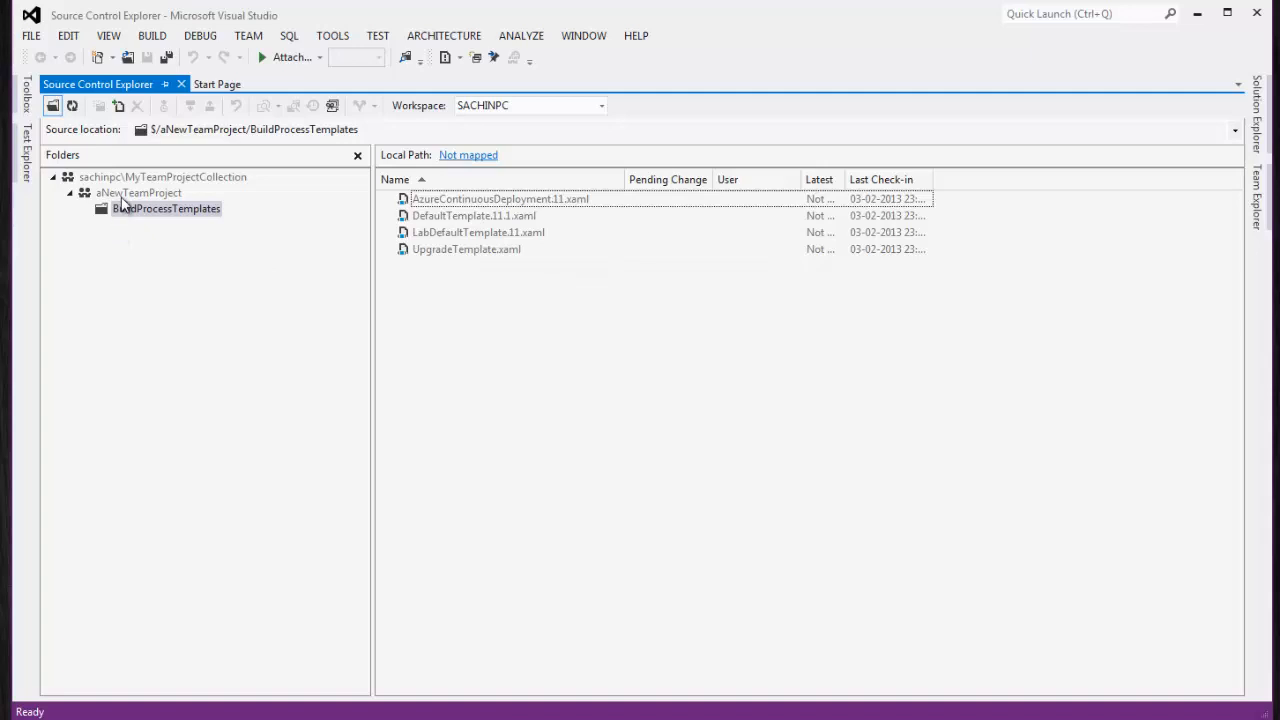
pyautogui.click(122, 195)
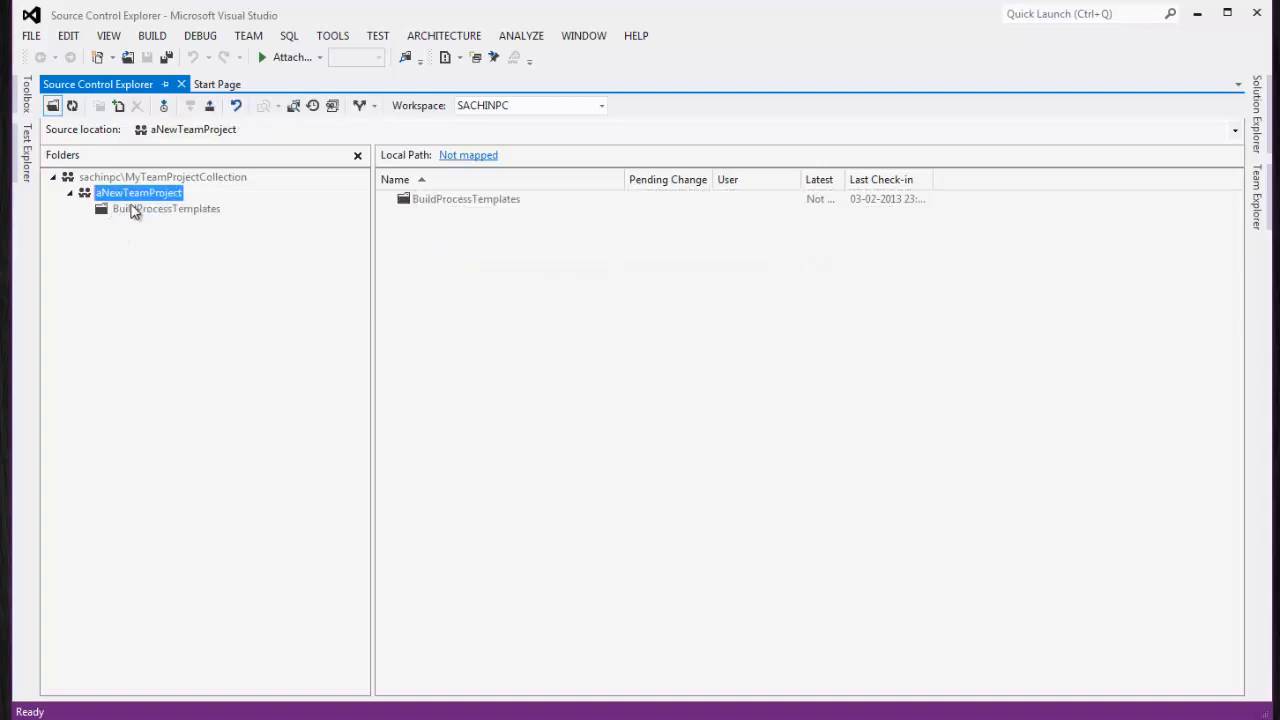
pyautogui.rightClick(139, 193)
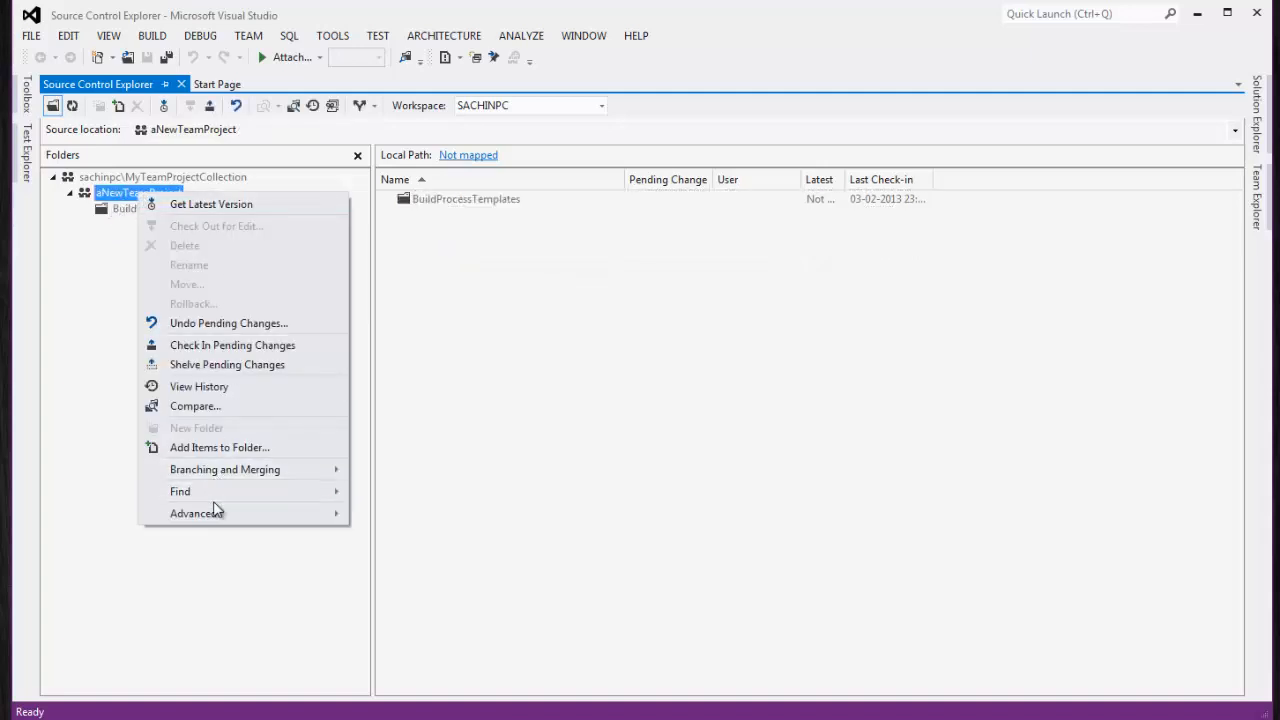
pyautogui.click(100, 248)
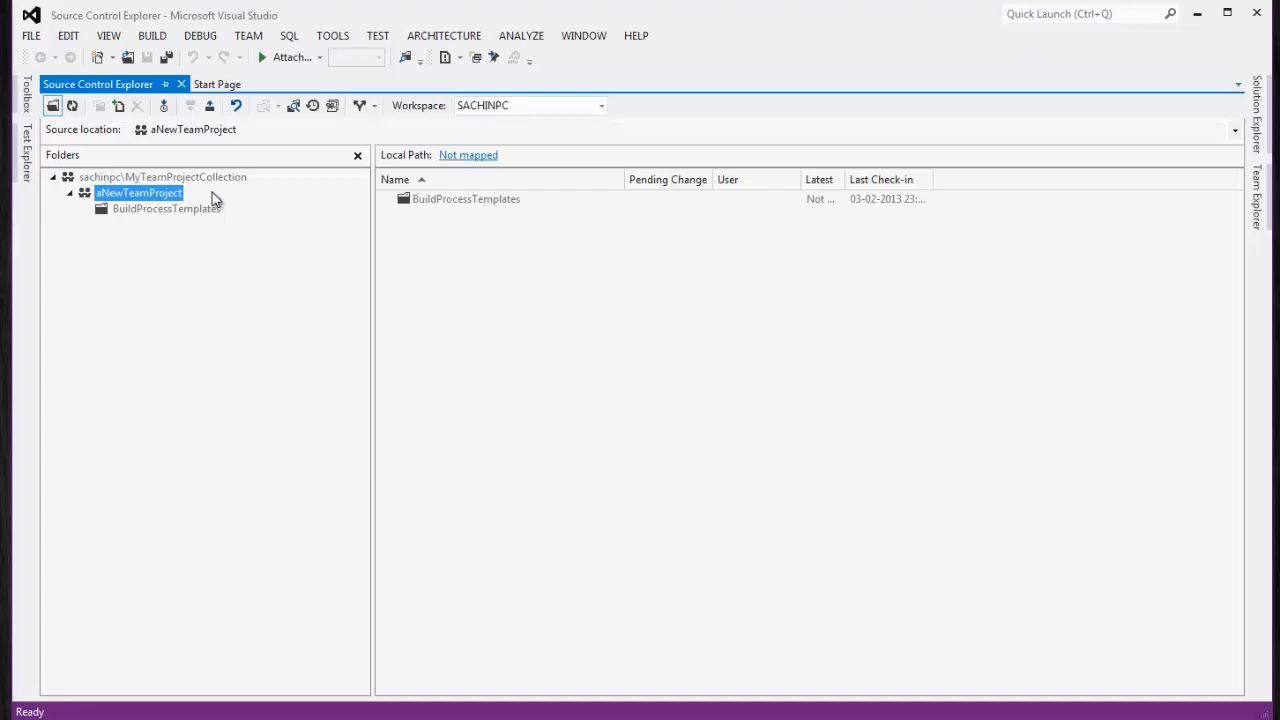
pyautogui.click(181, 84)
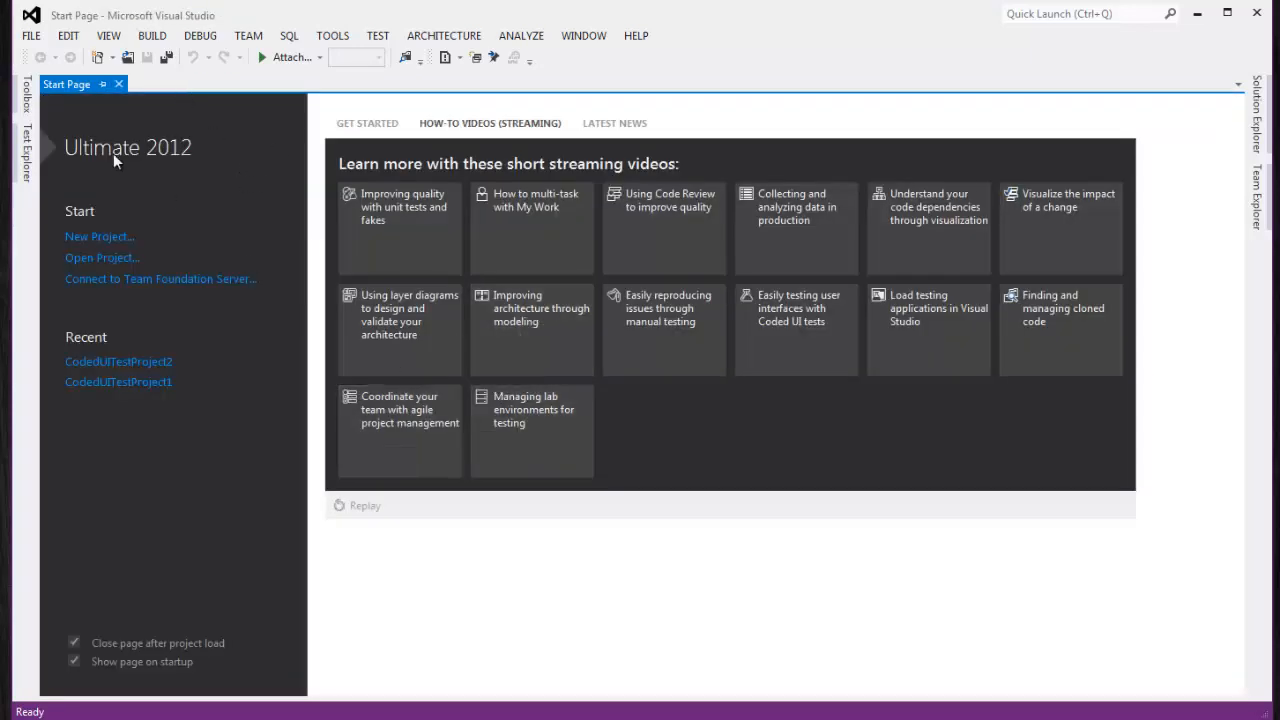
# Start a new ASP.NET MVC 4 Web Application project named MvcApp1
pyautogui.click(31, 38)
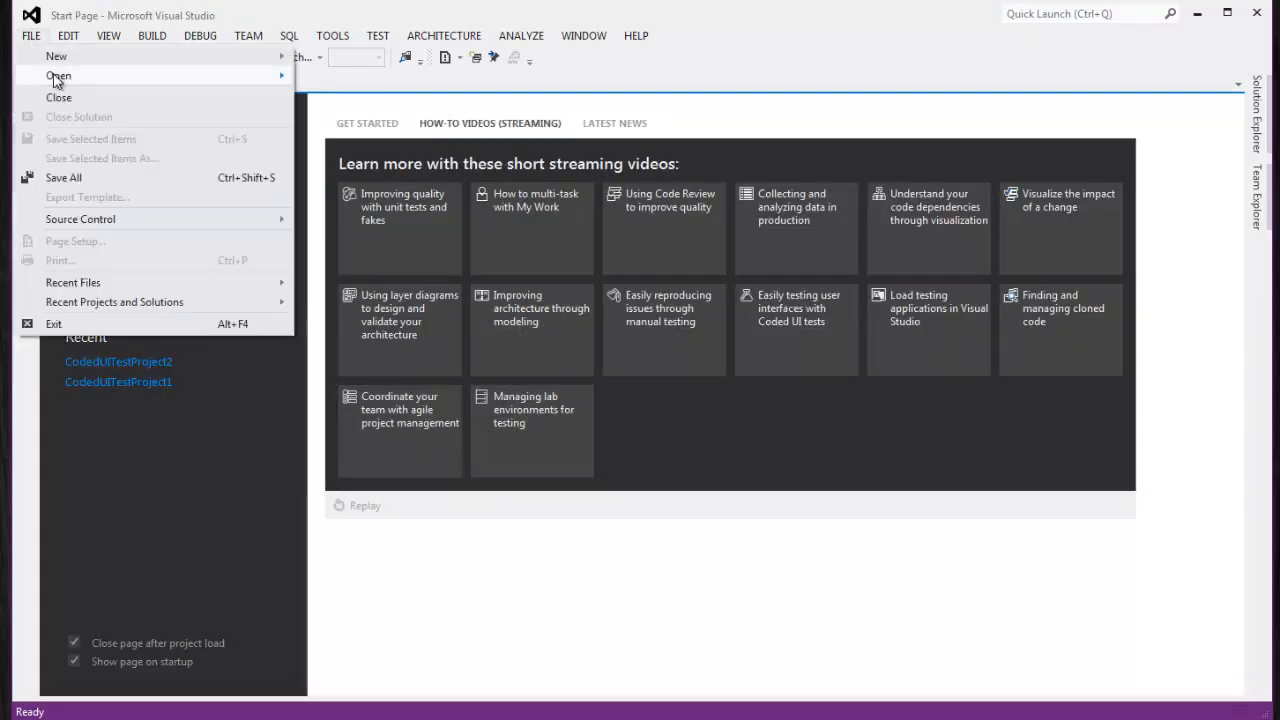
pyautogui.moveTo(62, 58)
pyautogui.click(371, 62)
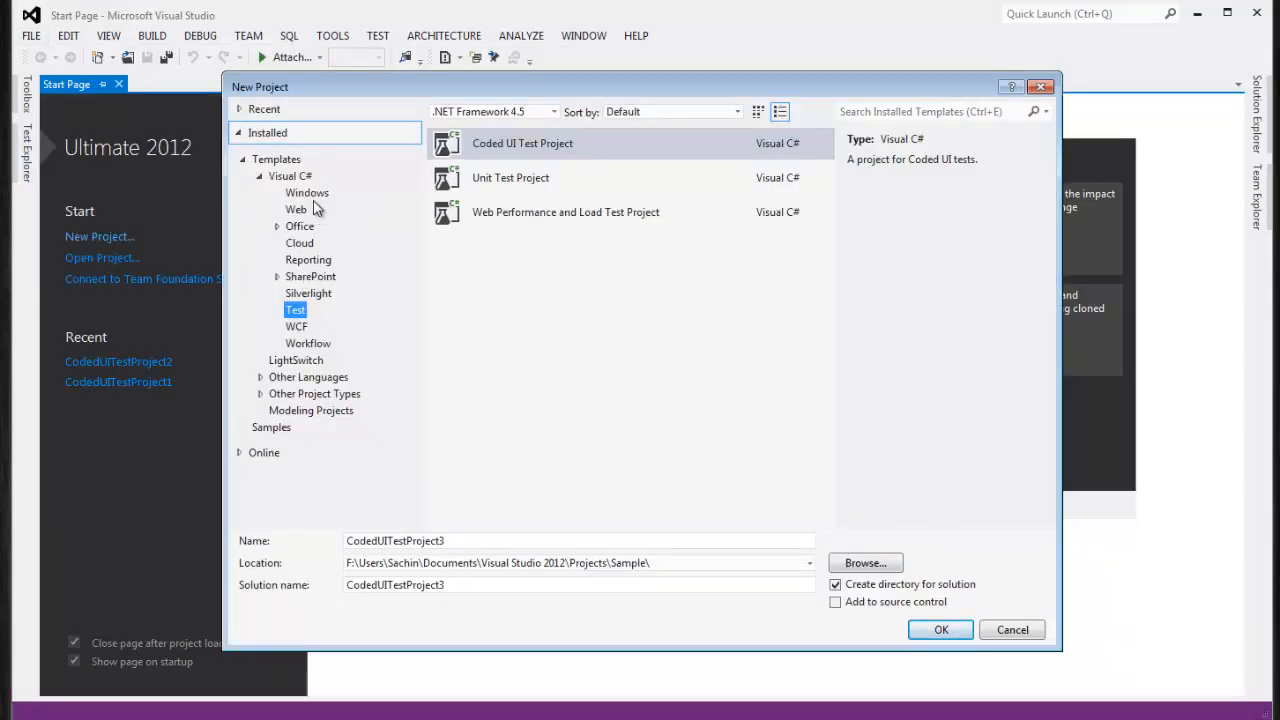
pyautogui.click(297, 211)
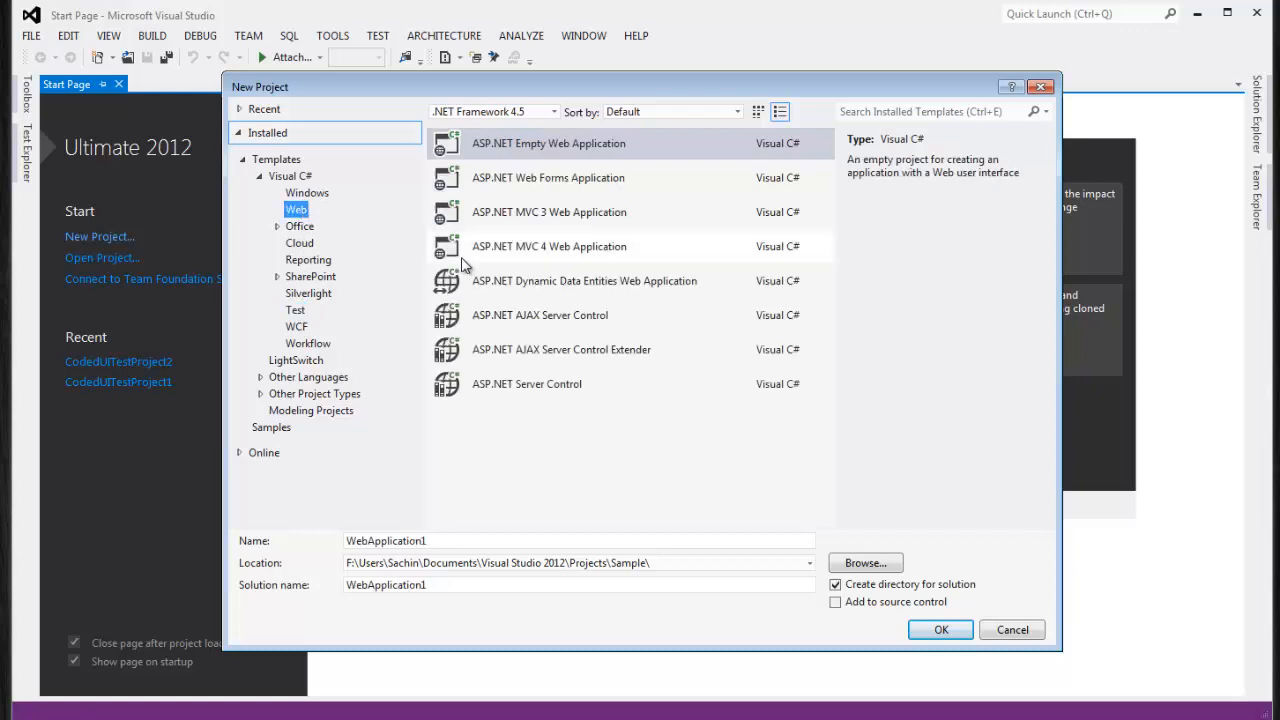
pyautogui.click(565, 250)
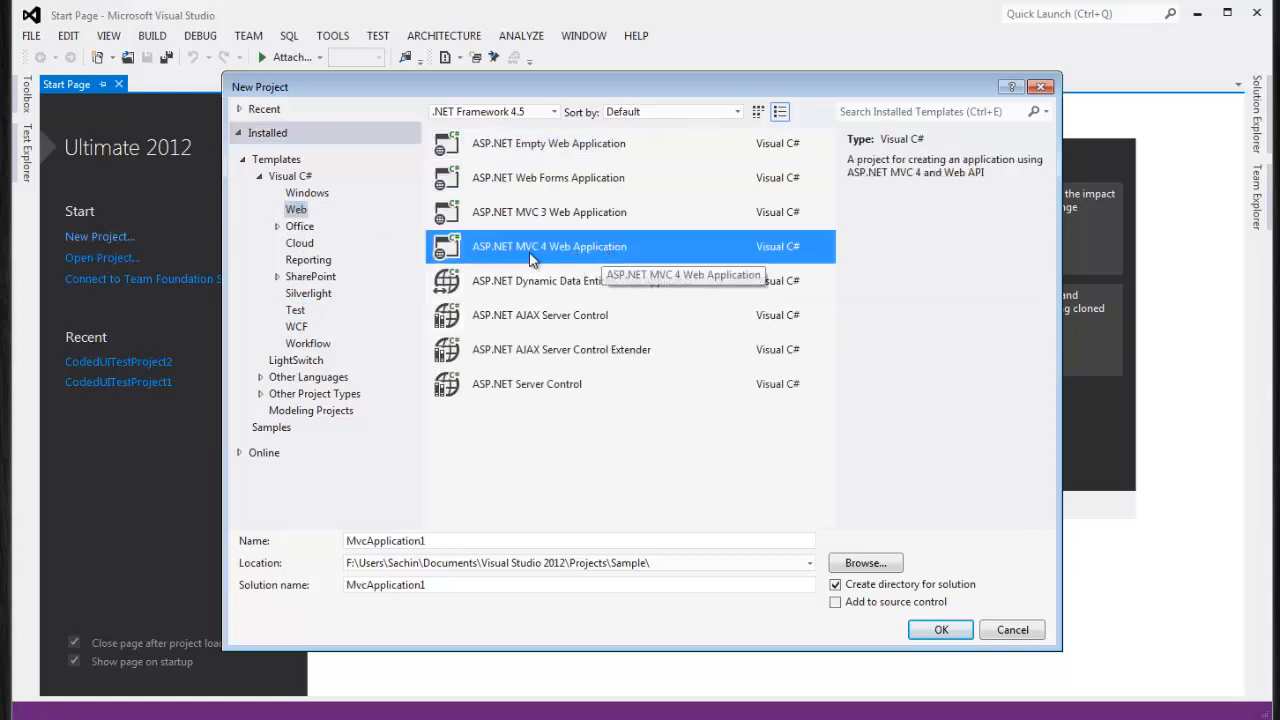
pyautogui.click(372, 542)
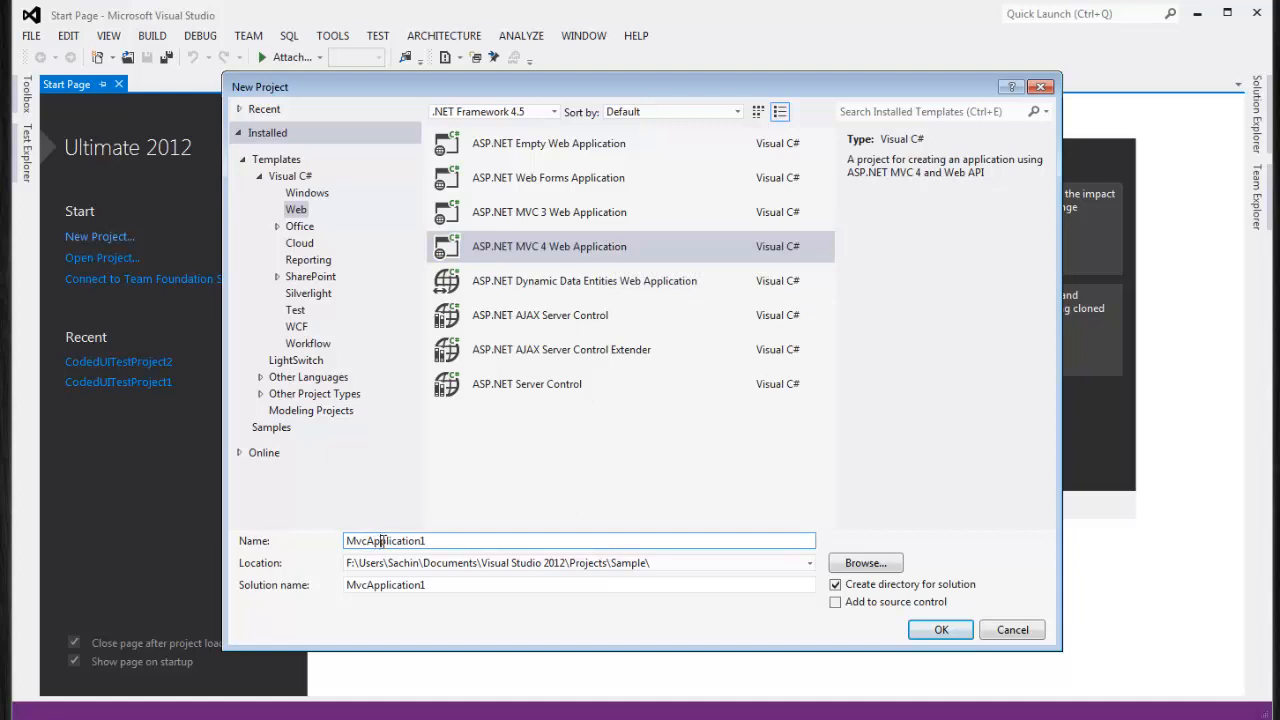
pyautogui.moveTo(386, 541); pyautogui.dragTo(453, 540)
pyautogui.write('1')
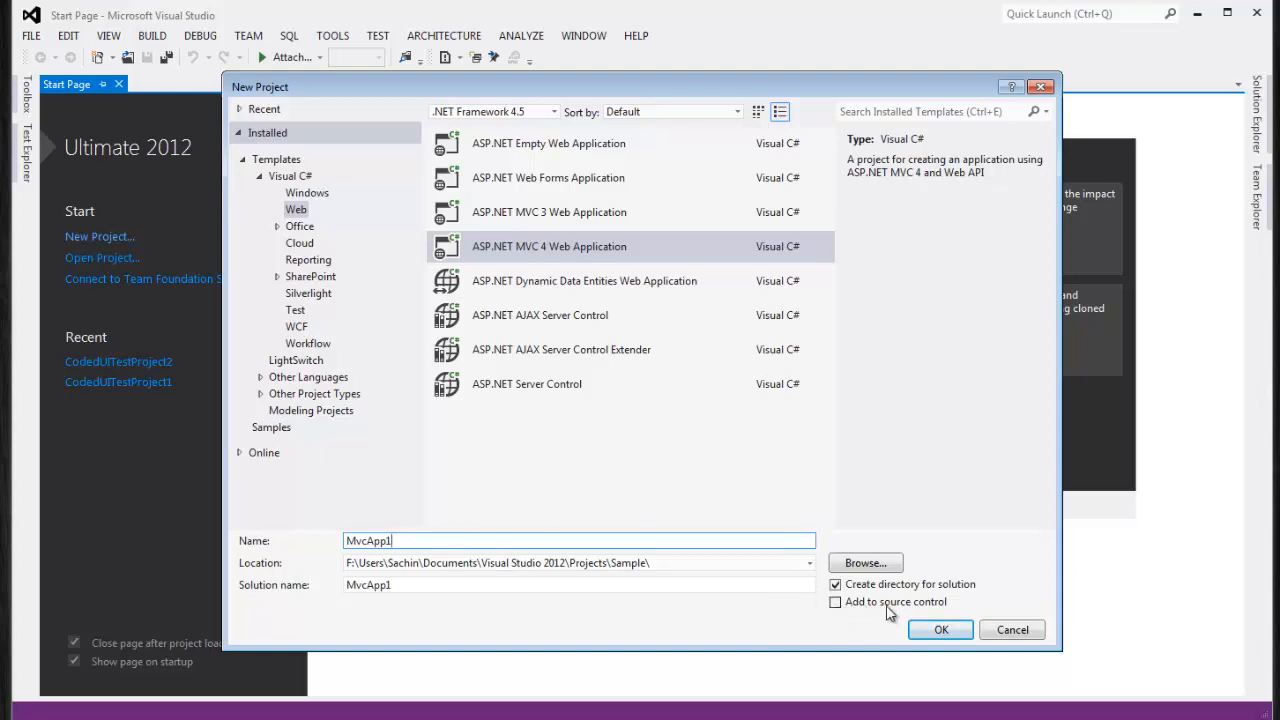
# Place it in the Visual Studio 2012\Projects folder with Add to source control checked, and confirm
pyautogui.click(836, 603)
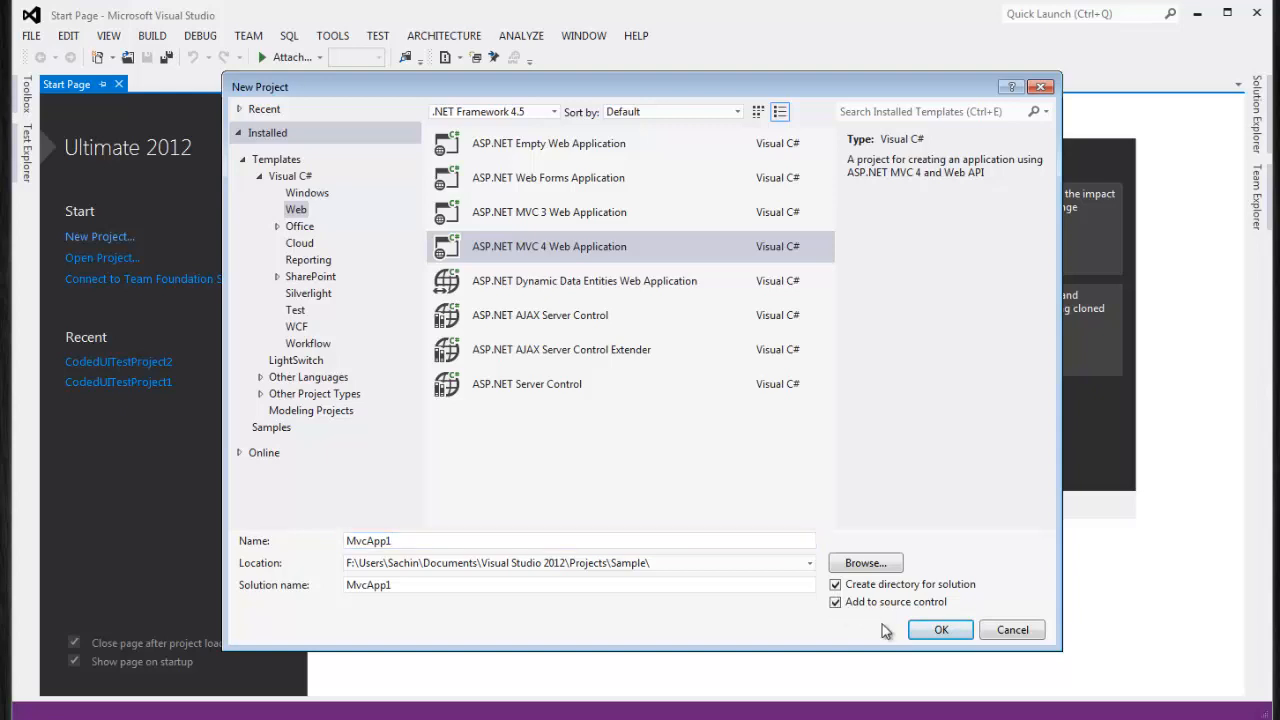
pyautogui.click(810, 564)
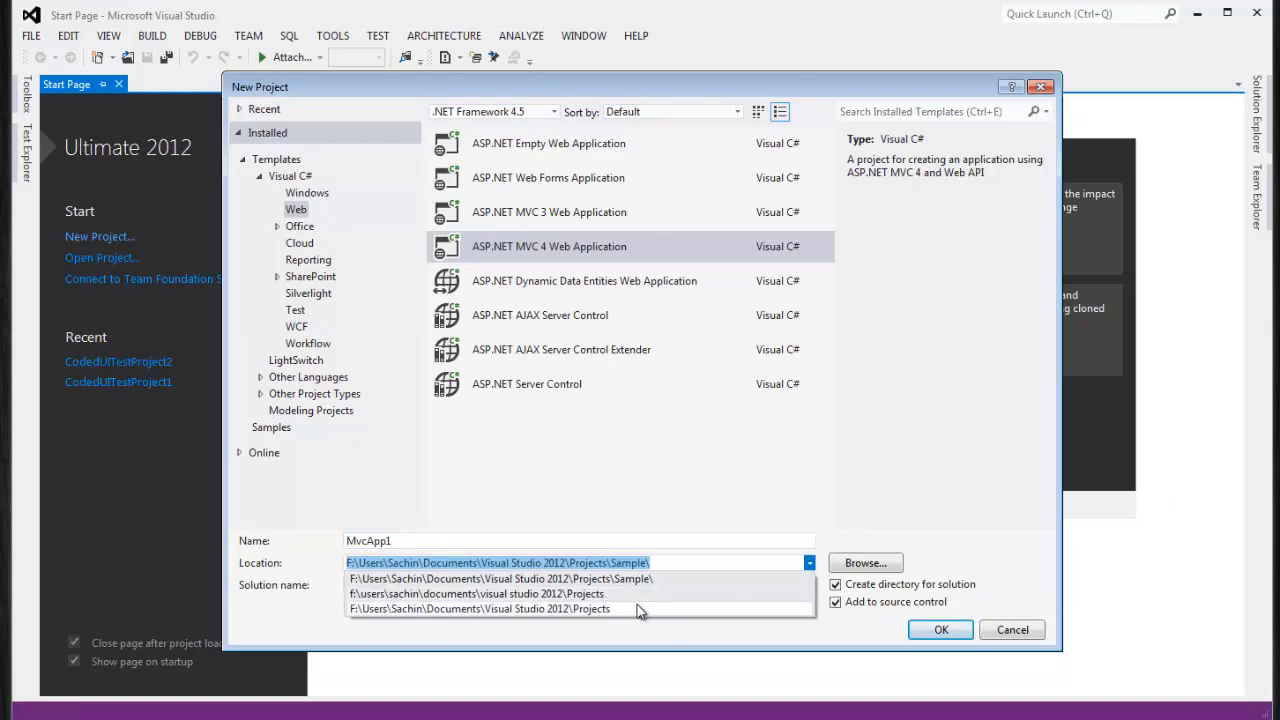
pyautogui.click(644, 608)
pyautogui.click(649, 563)
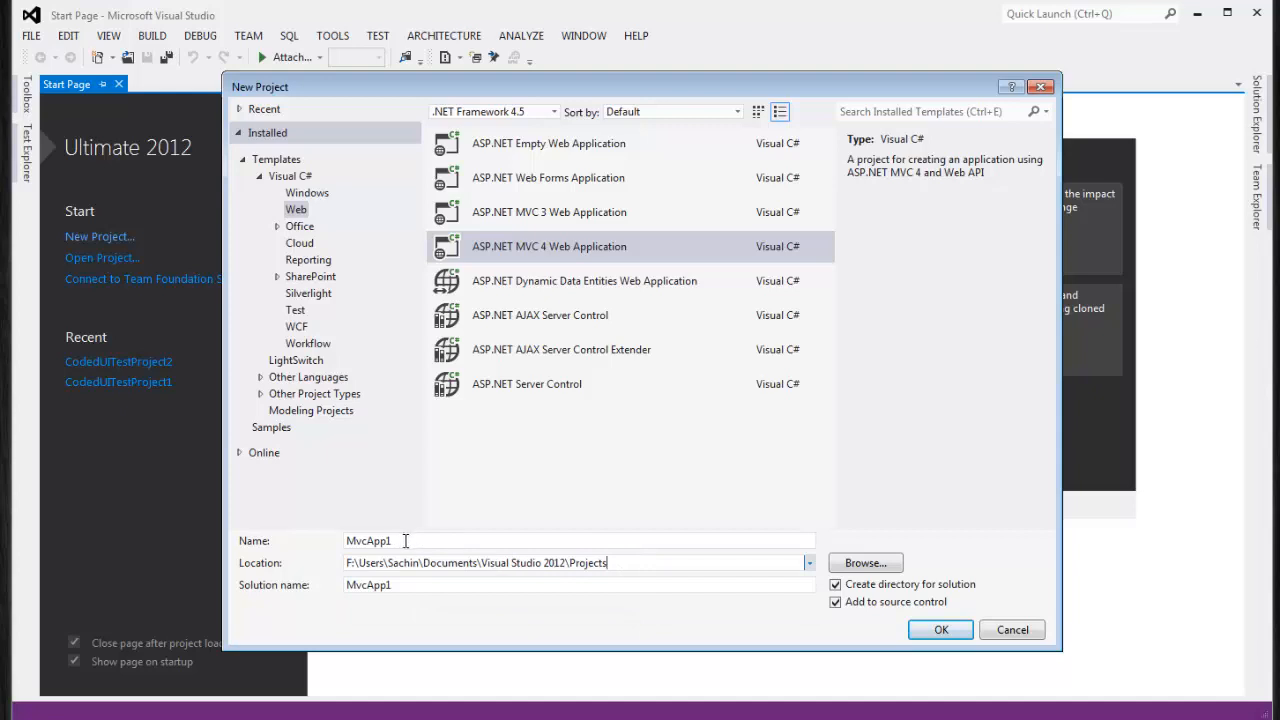
pyautogui.tripleClick(624, 563)
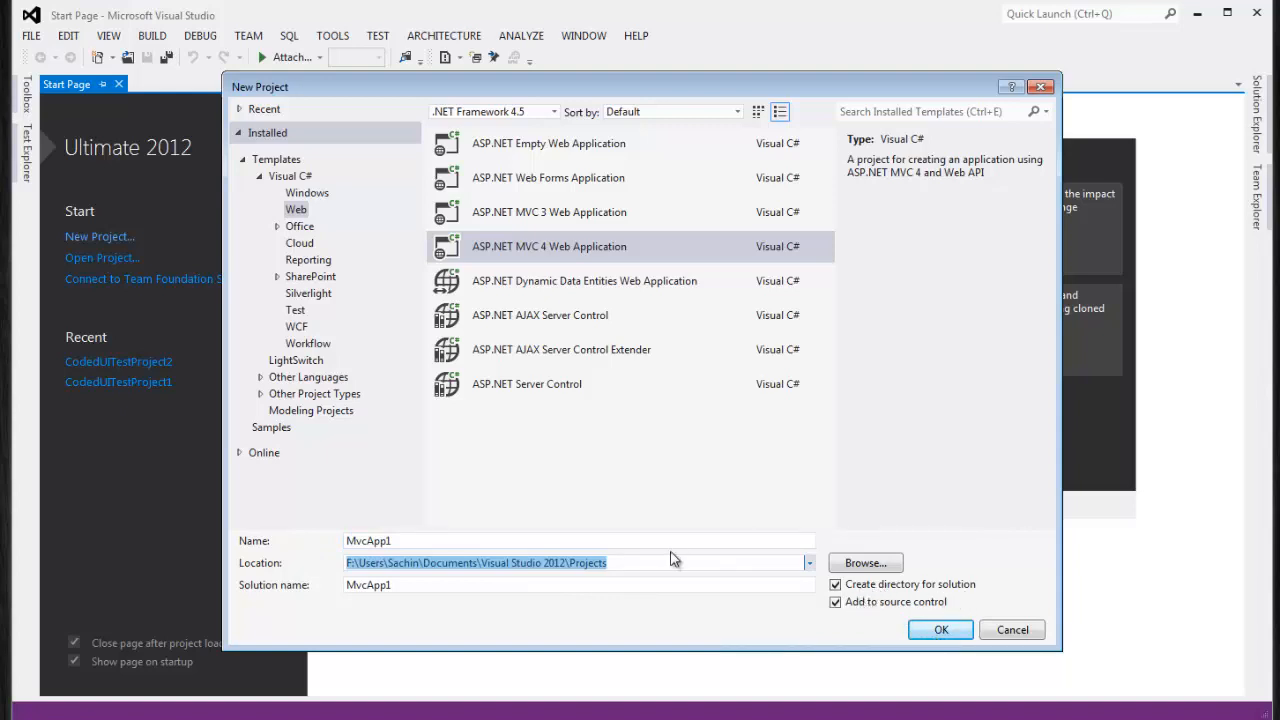
pyautogui.click(391, 541)
pyautogui.doubleClick(391, 541)
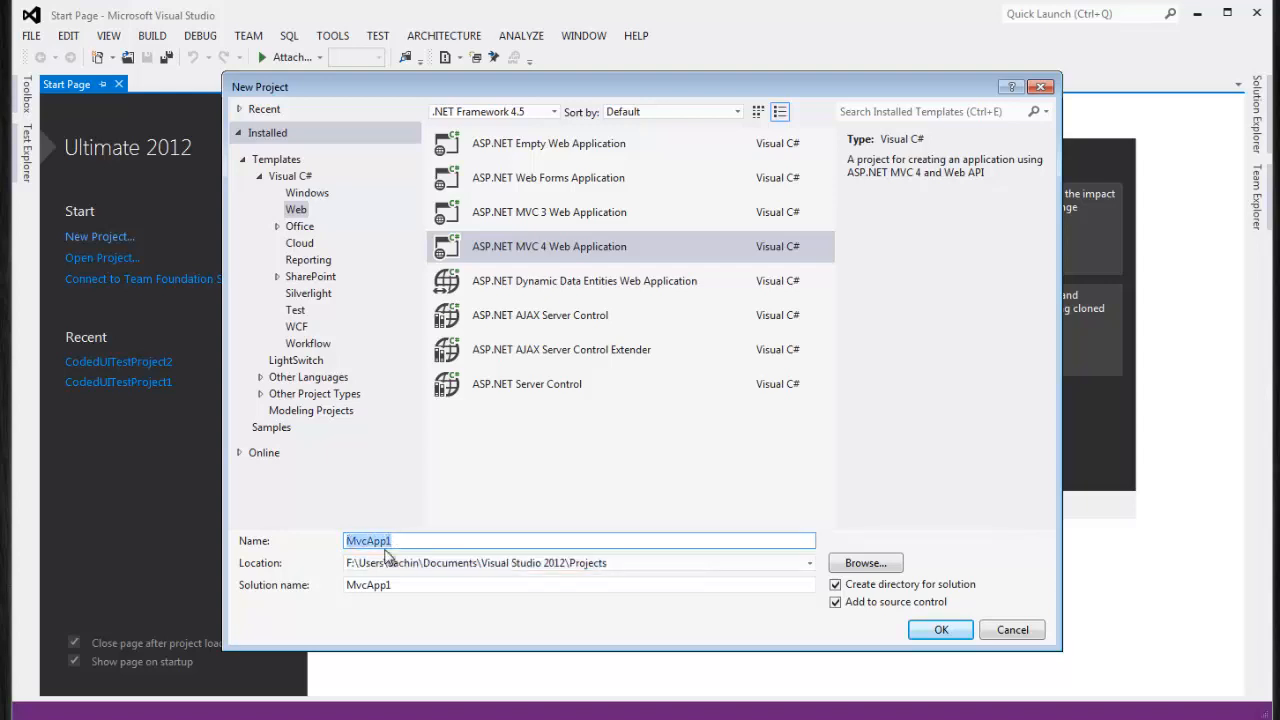
pyautogui.click(629, 562)
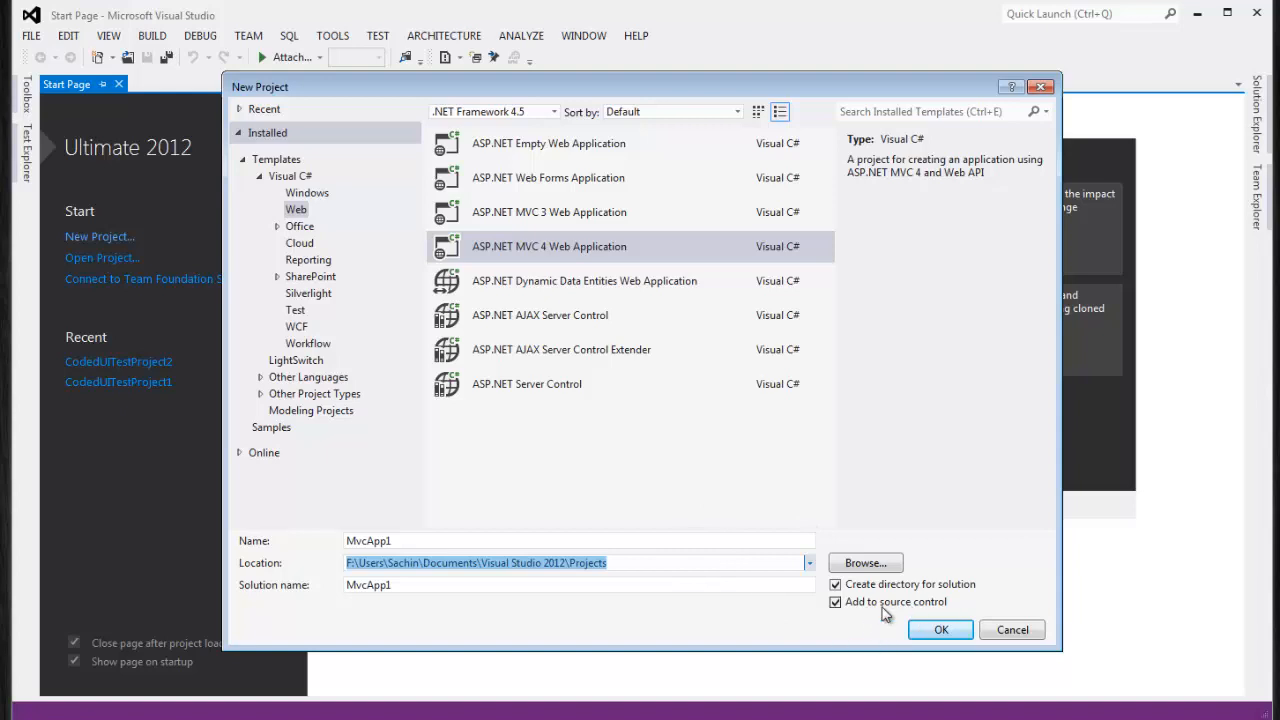
pyautogui.click(941, 630)
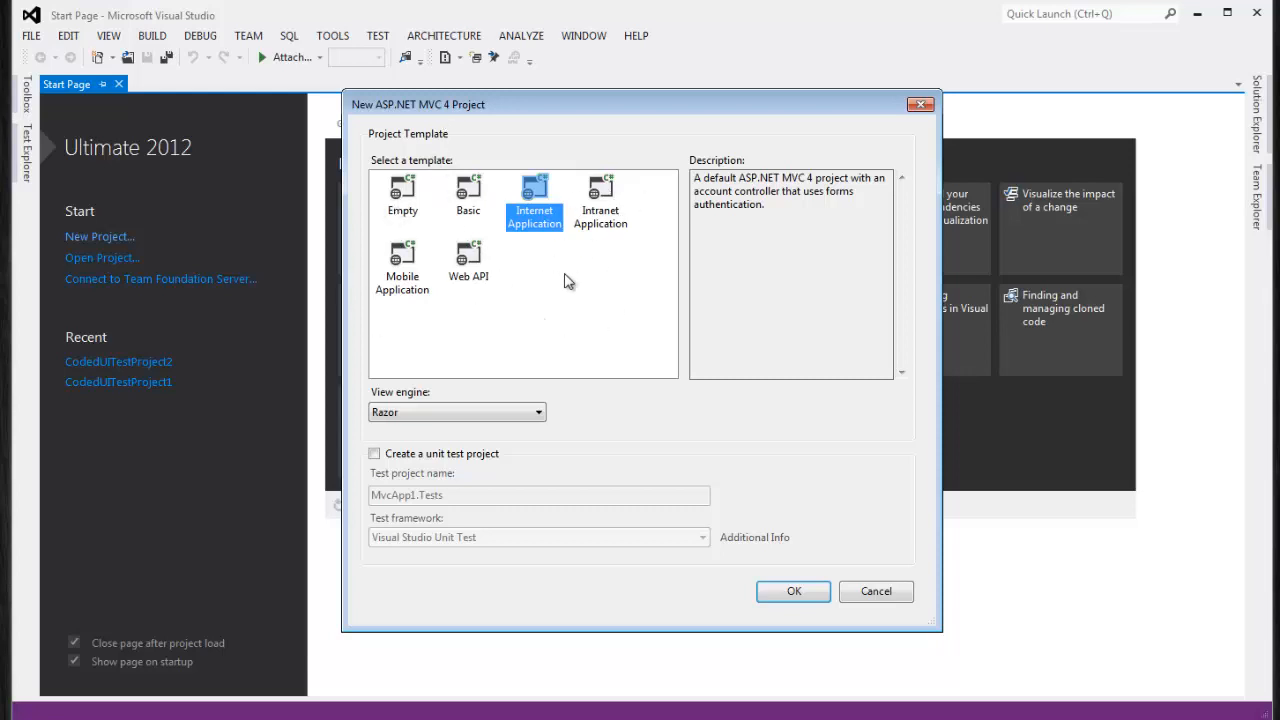
# Create MvcApp1 from the Intranet Application template with a Visual Studio Unit Test project
pyautogui.click(600, 222)
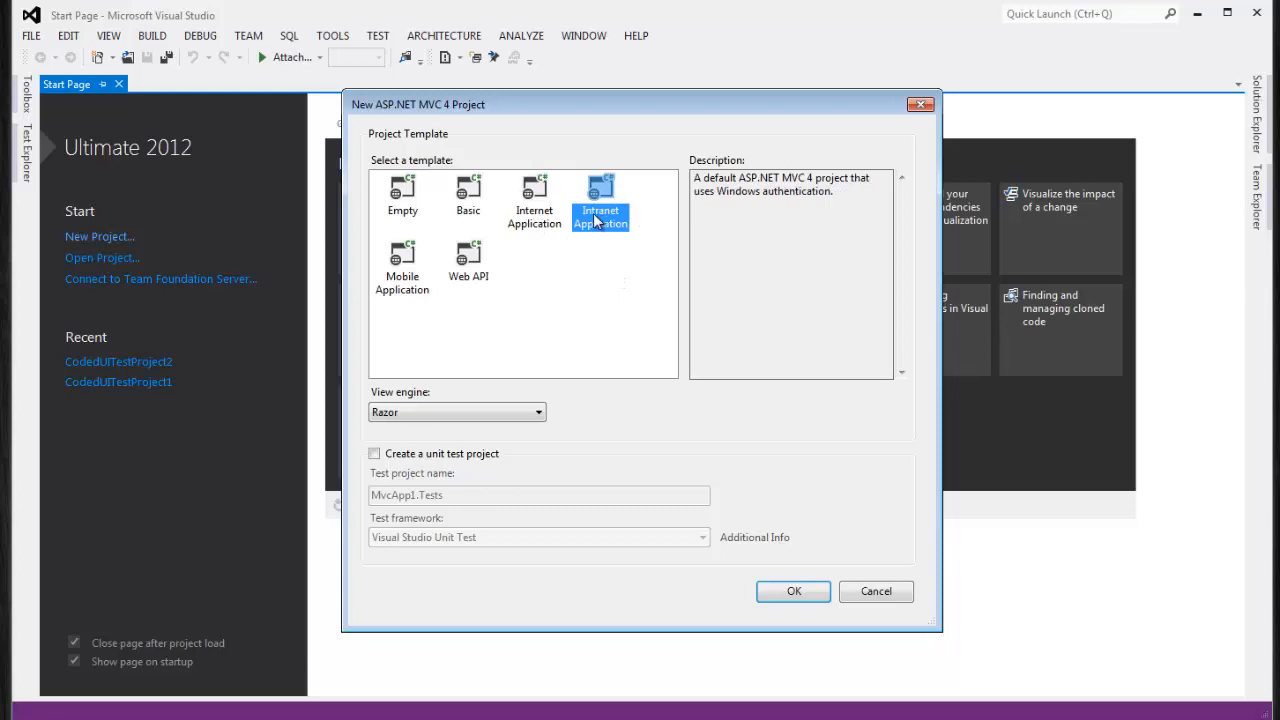
pyautogui.click(375, 455)
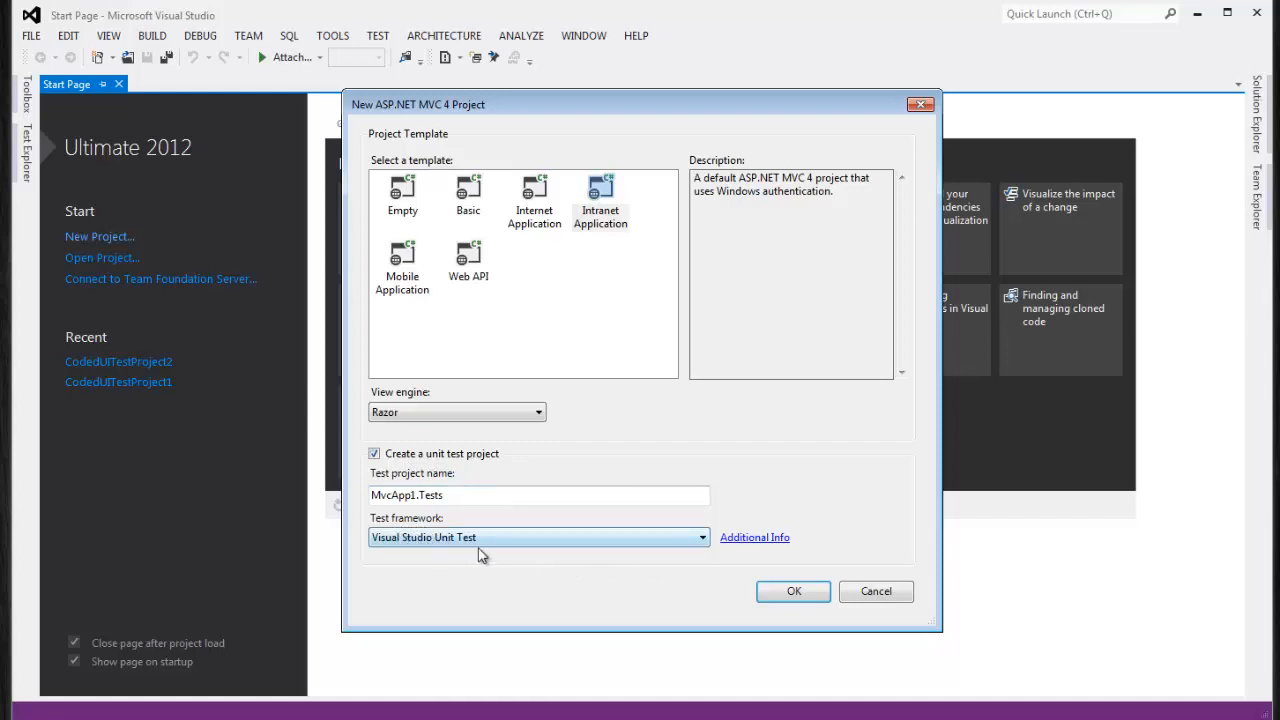
pyautogui.click(702, 544)
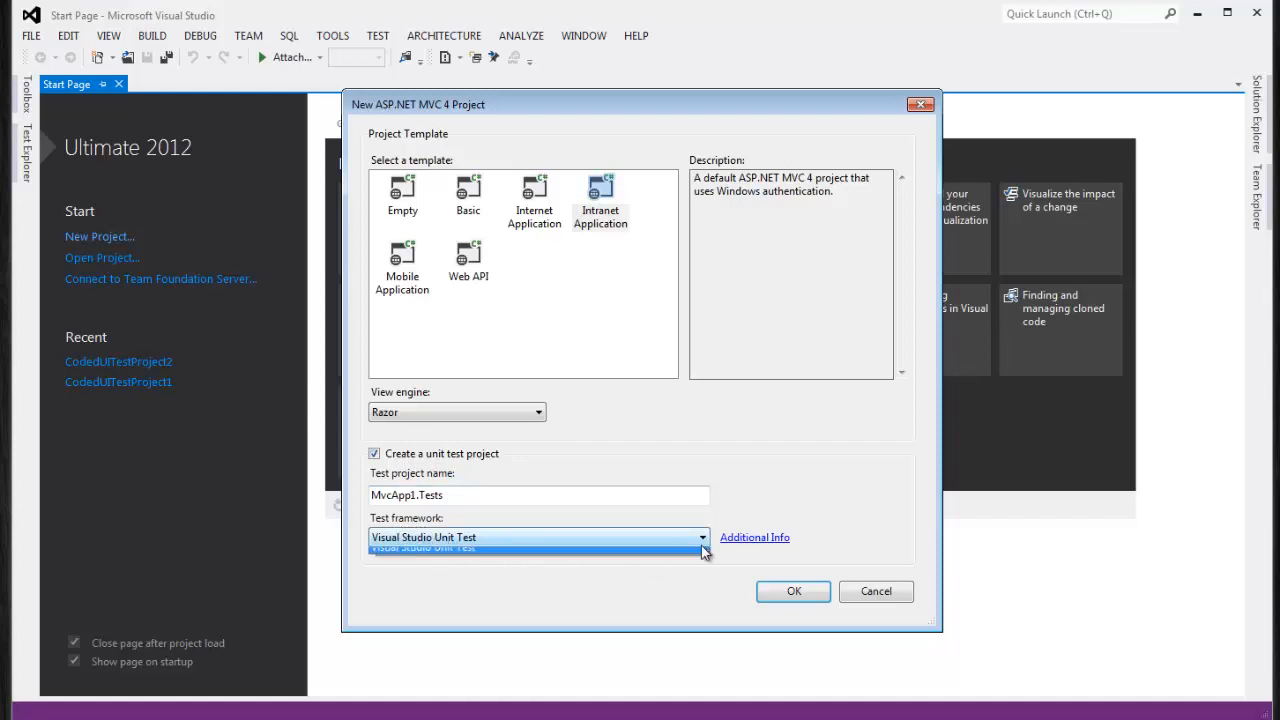
pyautogui.click(469, 540)
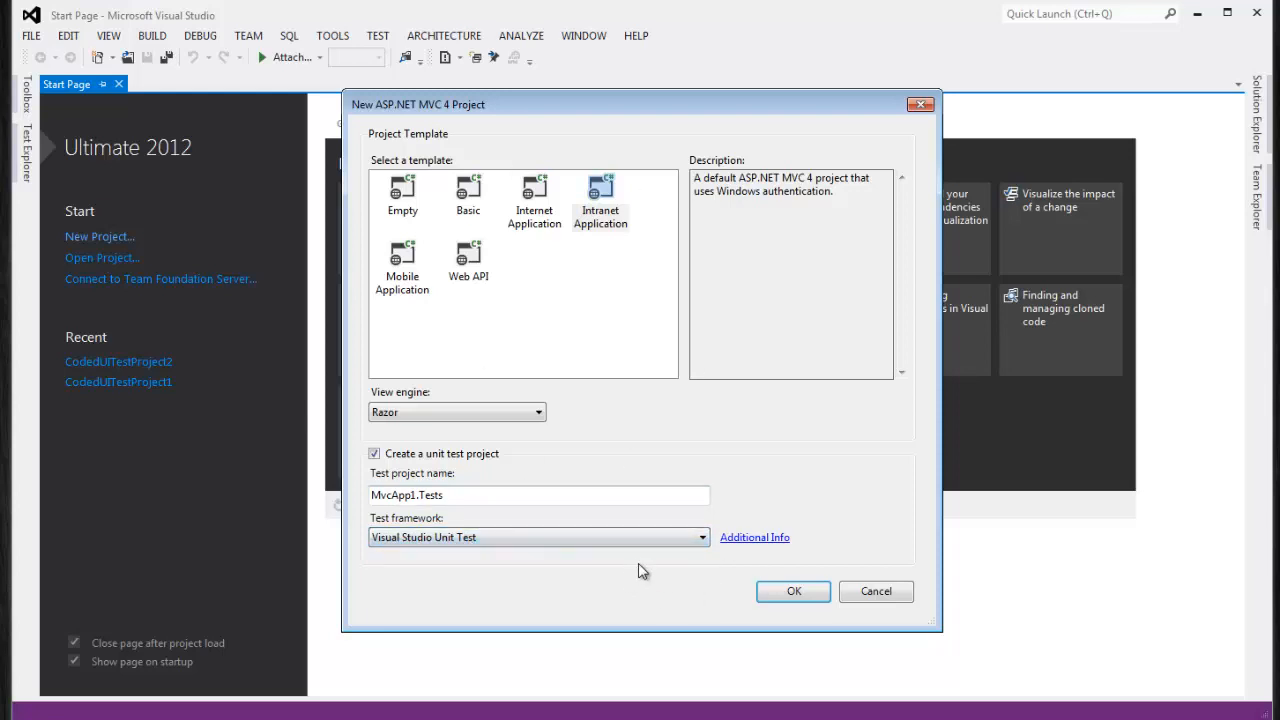
pyautogui.click(800, 592)
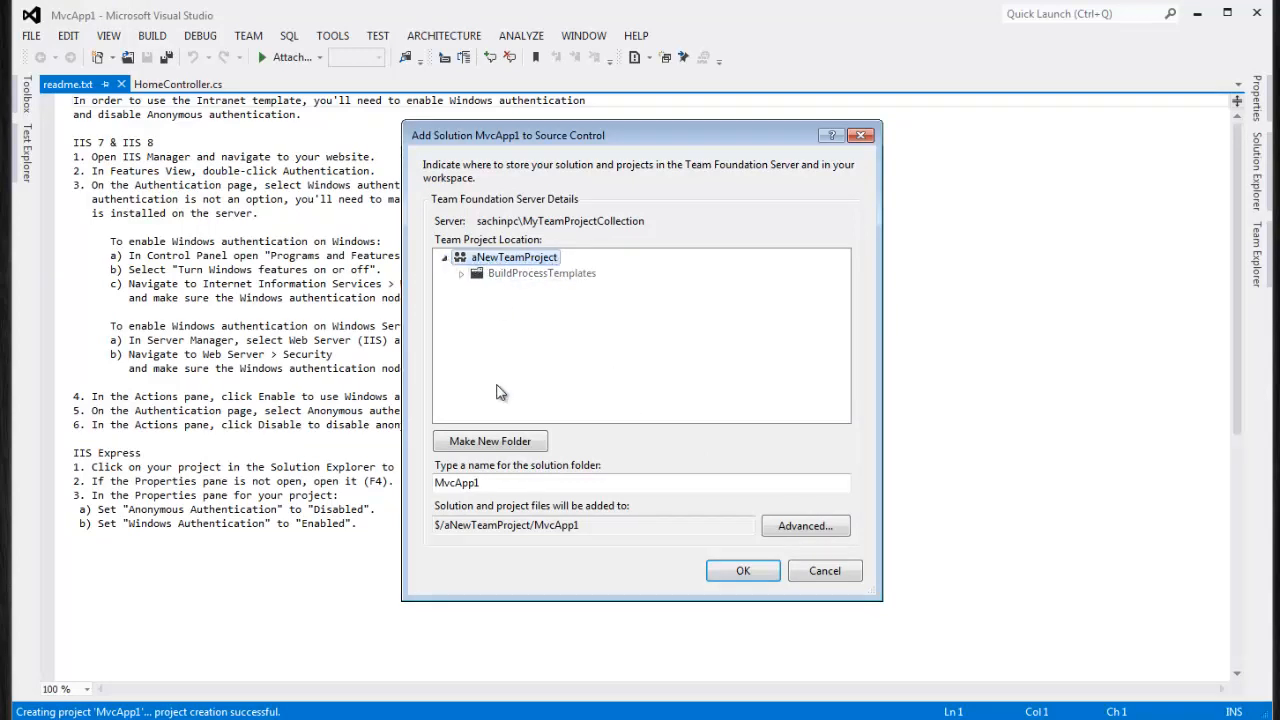
# Create a chain of nested 'New Folder' folders under aNewTeamProject
pyautogui.click(500, 442)
pyautogui.press('Return')
pyautogui.click(461, 290)
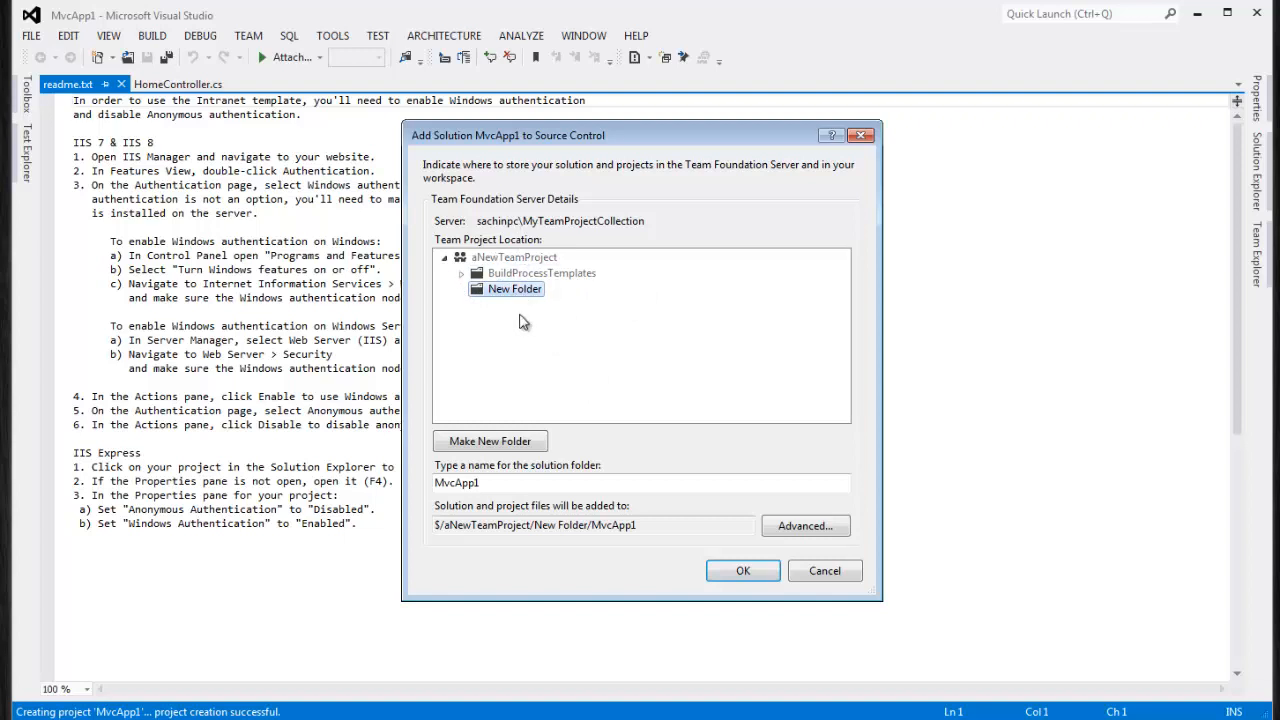
pyautogui.click(506, 442)
pyautogui.doubleClick(506, 444)
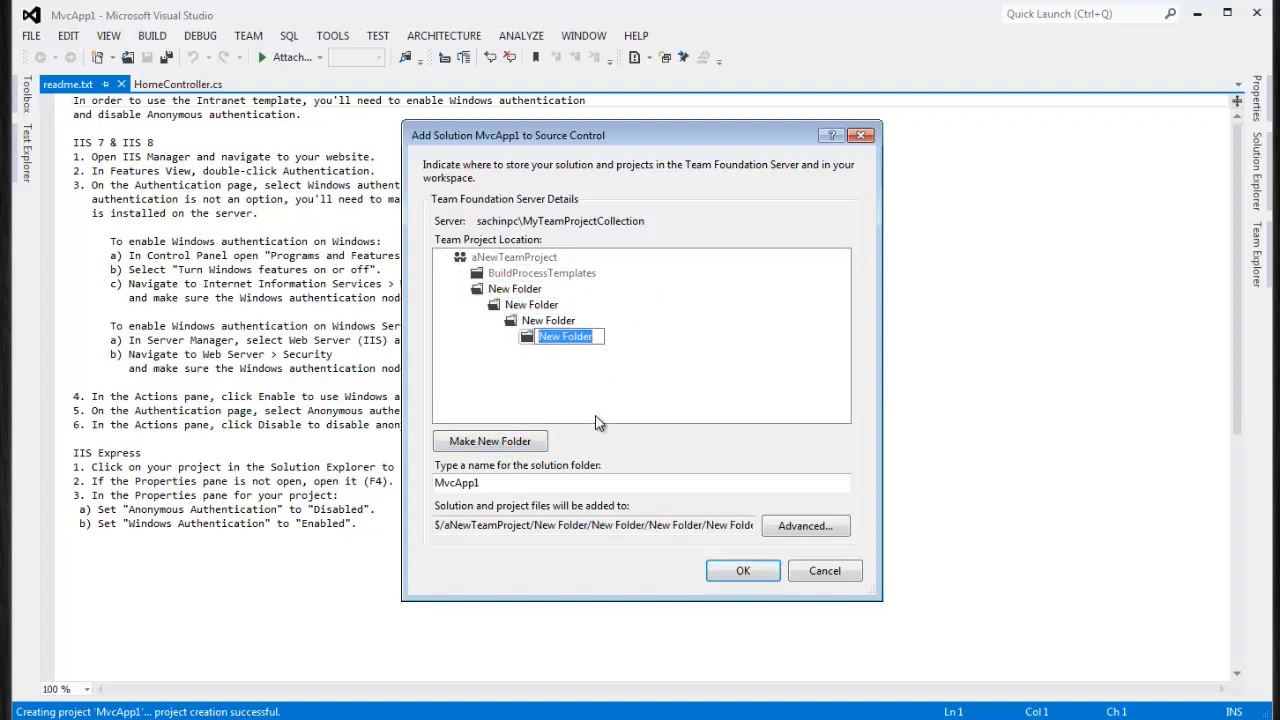
# Bring up and dismiss the folder options on the top and deepest New Folders
pyautogui.rightClick(498, 288)
pyautogui.click(559, 390)
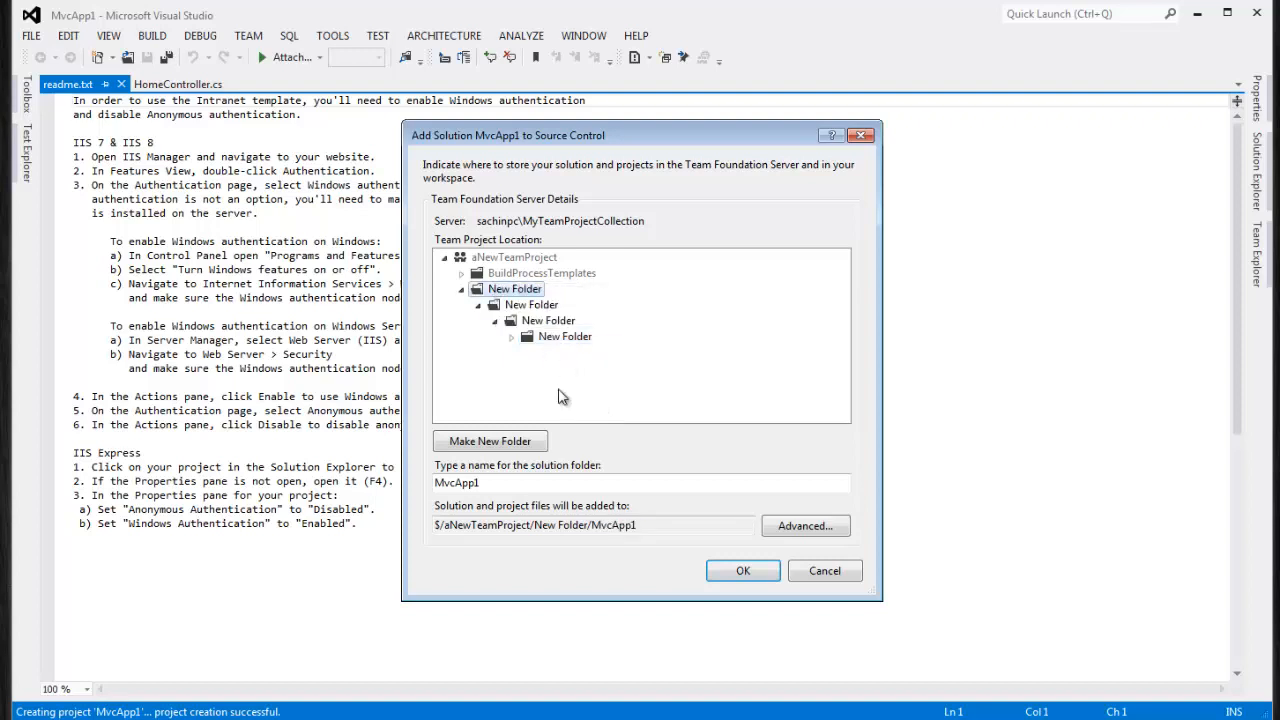
pyautogui.rightClick(507, 292)
pyautogui.click(541, 393)
pyautogui.rightClick(560, 341)
pyautogui.click(590, 412)
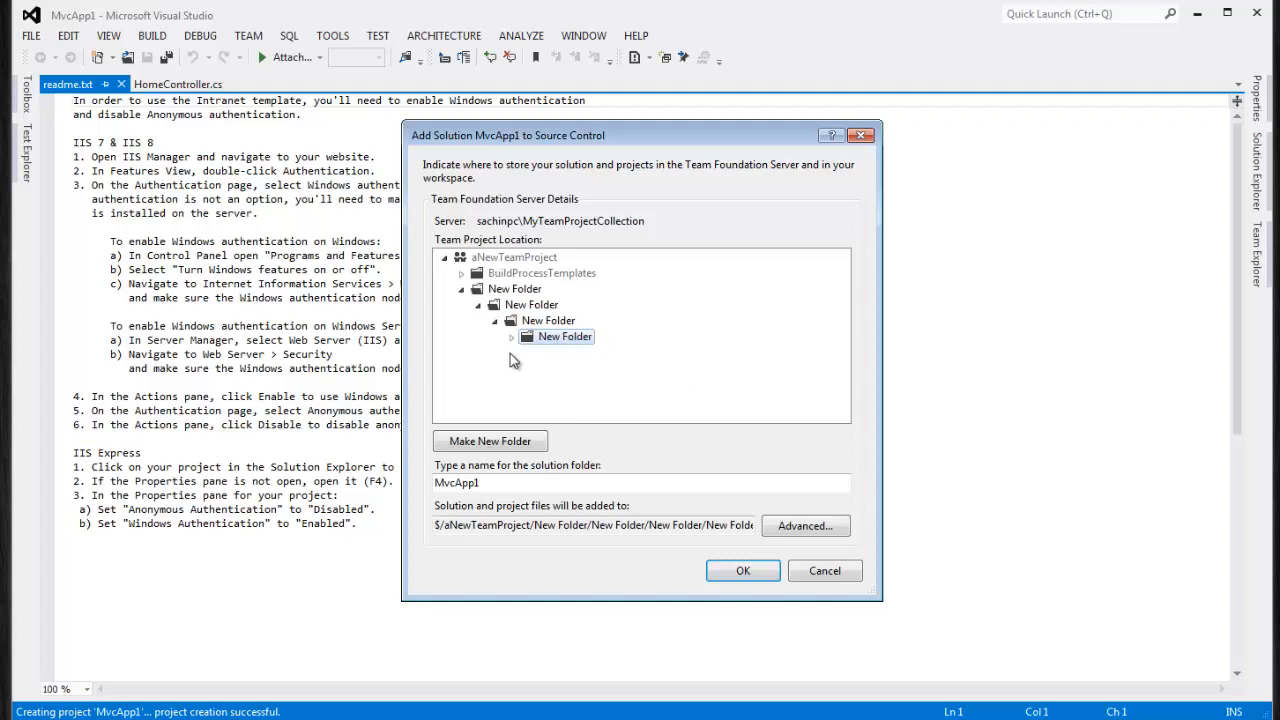
# Step through each nested New Folder, checking its options and refreshing the folder tree
pyautogui.click(542, 320)
pyautogui.click(526, 304)
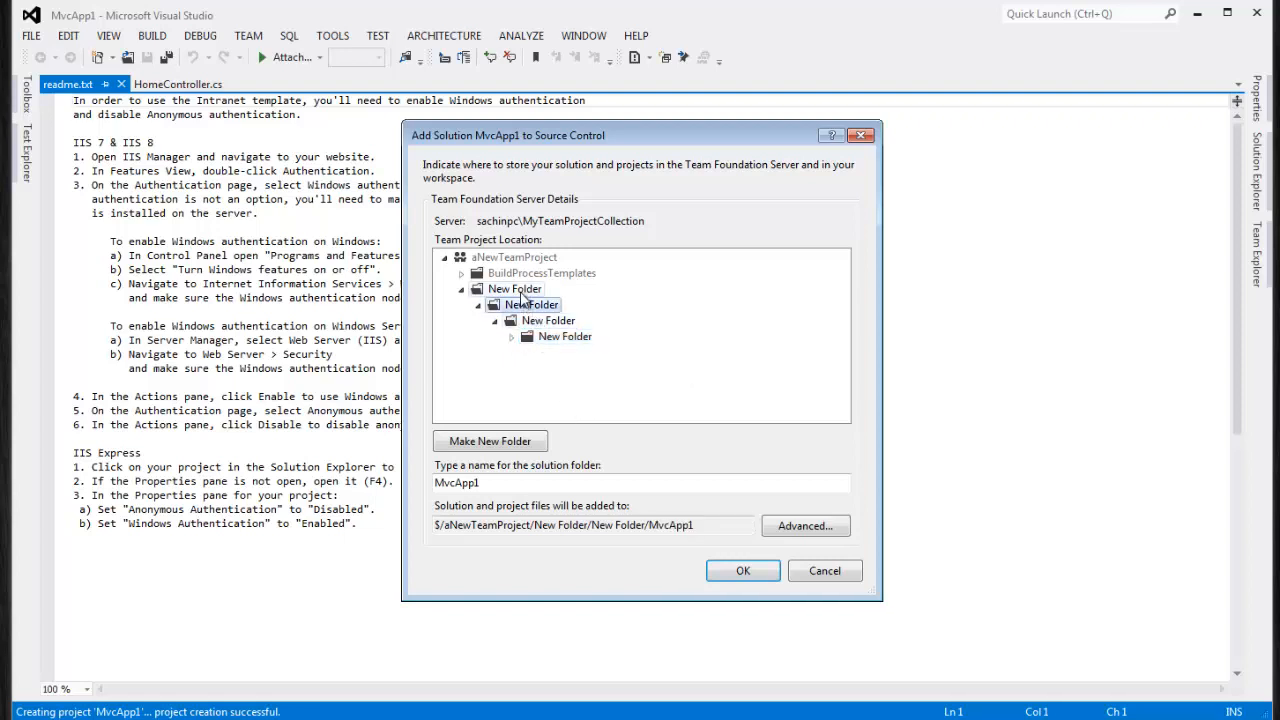
pyautogui.click(519, 290)
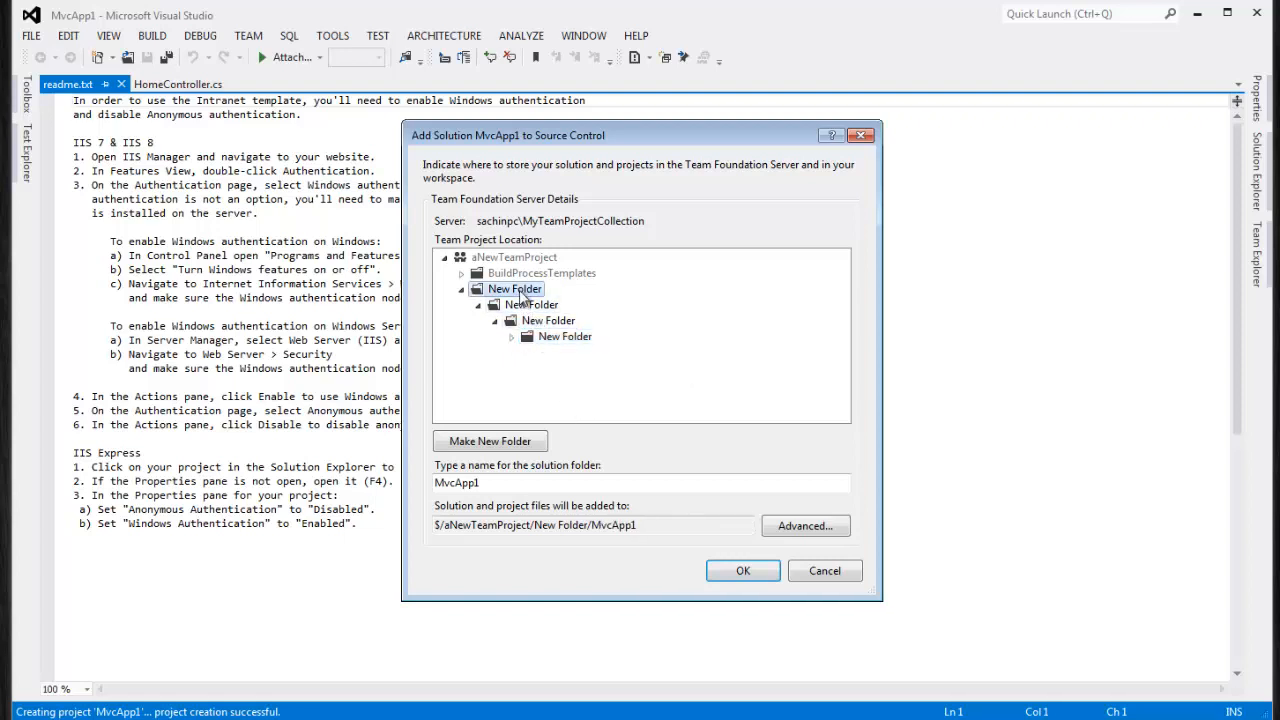
pyautogui.rightClick(519, 294)
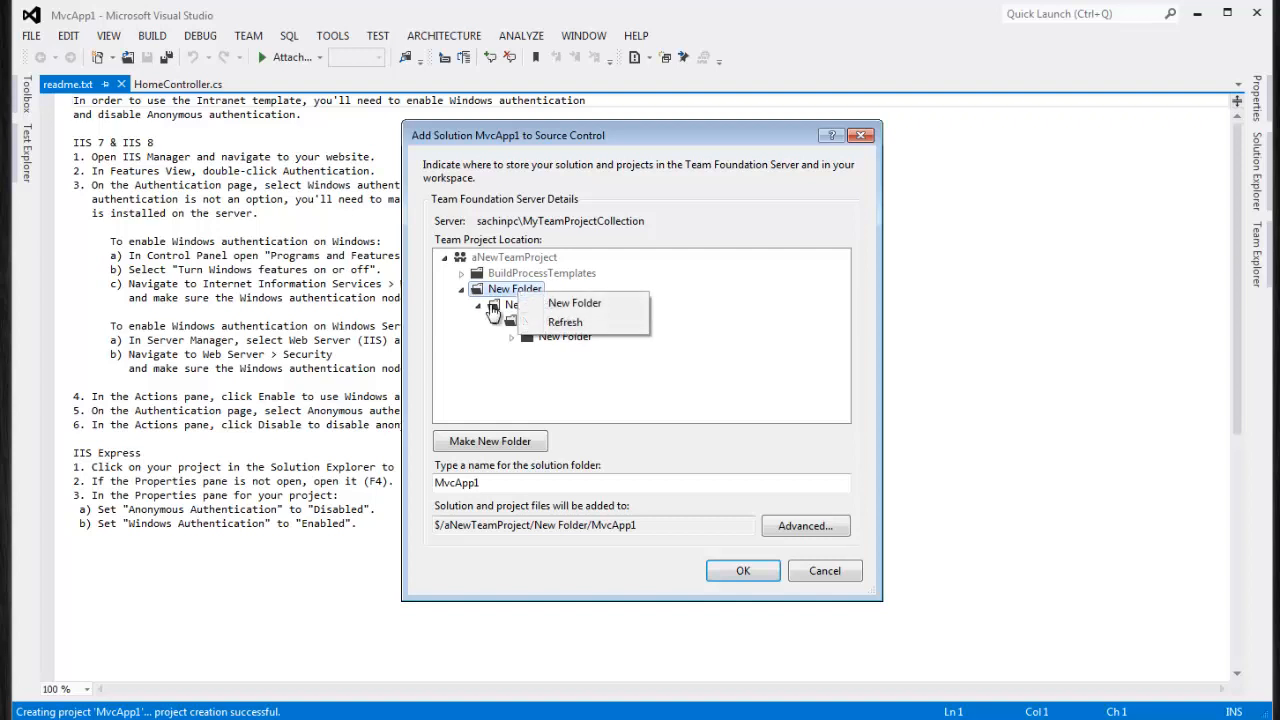
pyautogui.click(513, 306)
pyautogui.rightClick(511, 305)
pyautogui.click(498, 339)
pyautogui.click(526, 321)
pyautogui.rightClick(526, 321)
pyautogui.click(540, 350)
pyautogui.click(545, 338)
# Compare target paths by selecting aNewTeamProject, then the deepest New Folder
pyautogui.click(512, 262)
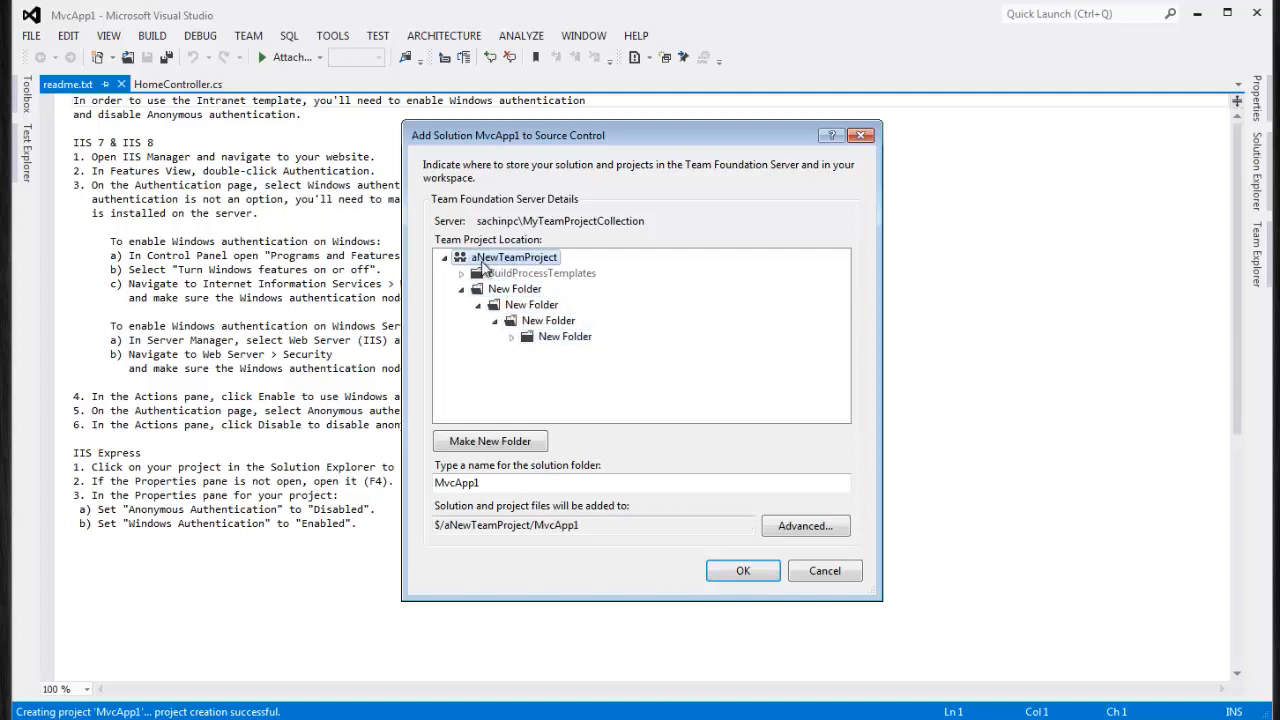
pyautogui.click(461, 289)
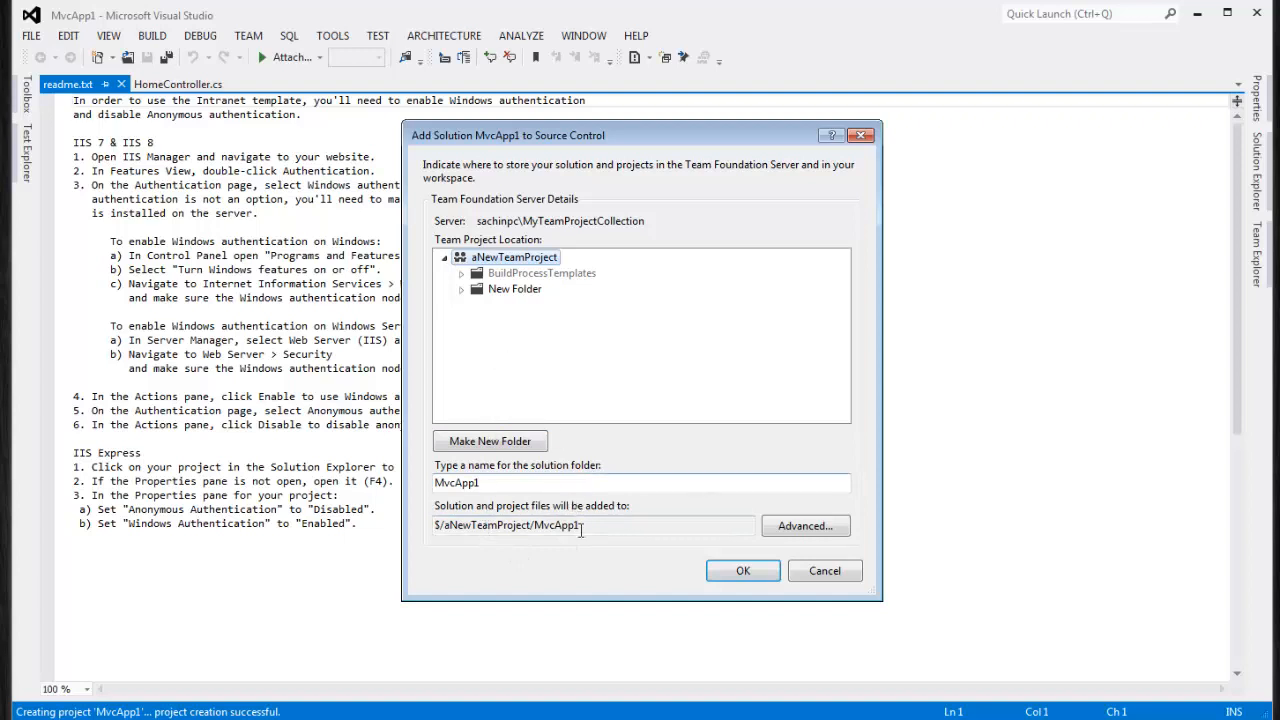
pyautogui.moveTo(586, 527); pyautogui.dragTo(541, 527)
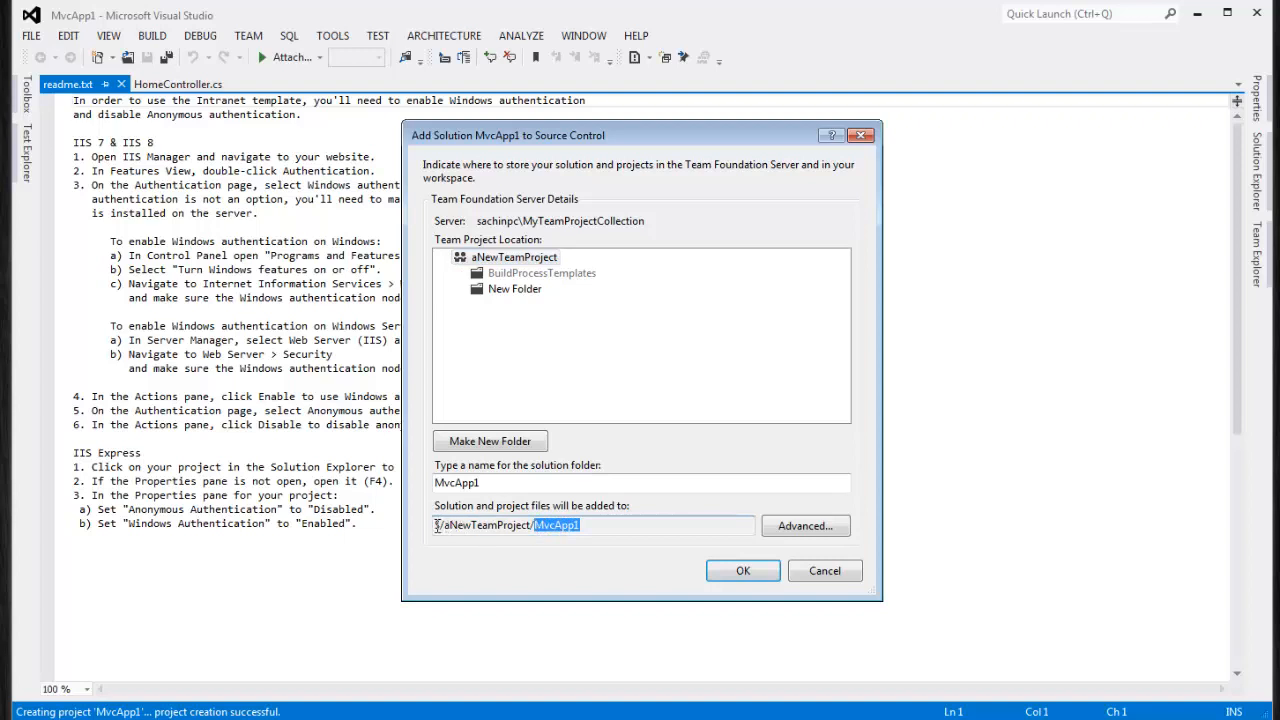
pyautogui.click(462, 290)
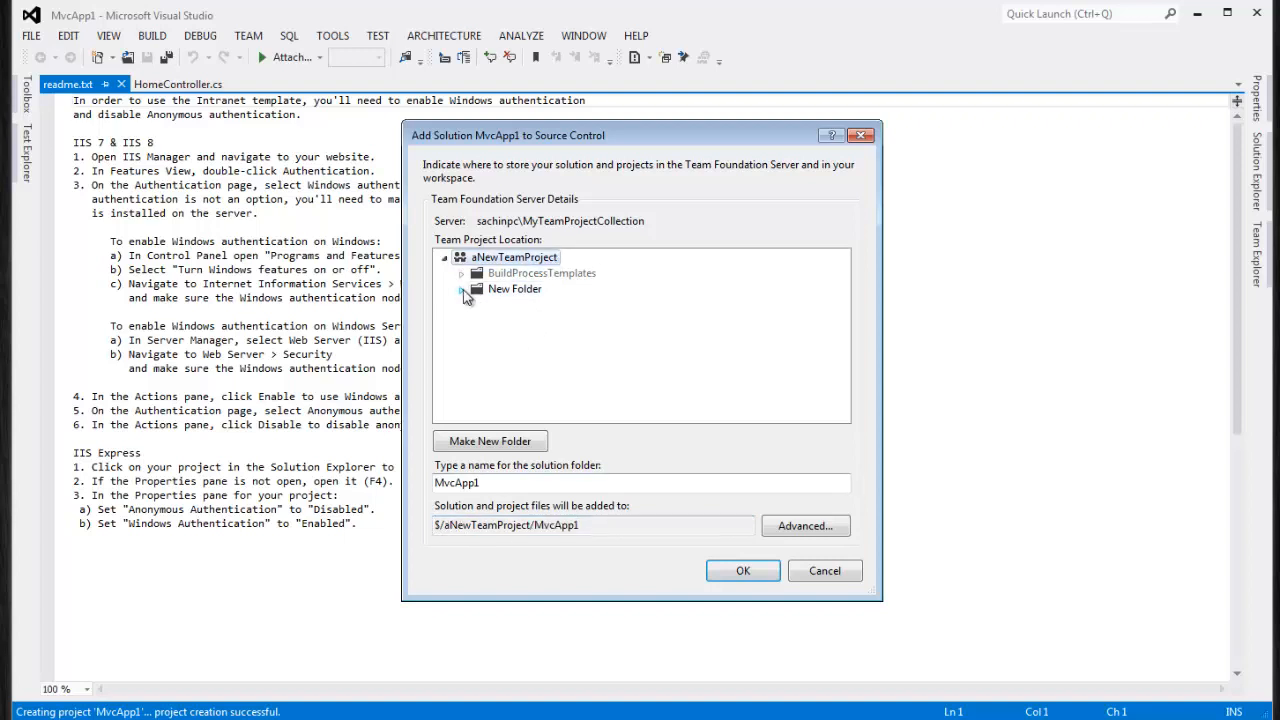
pyautogui.click(478, 305)
pyautogui.click(494, 321)
pyautogui.click(550, 337)
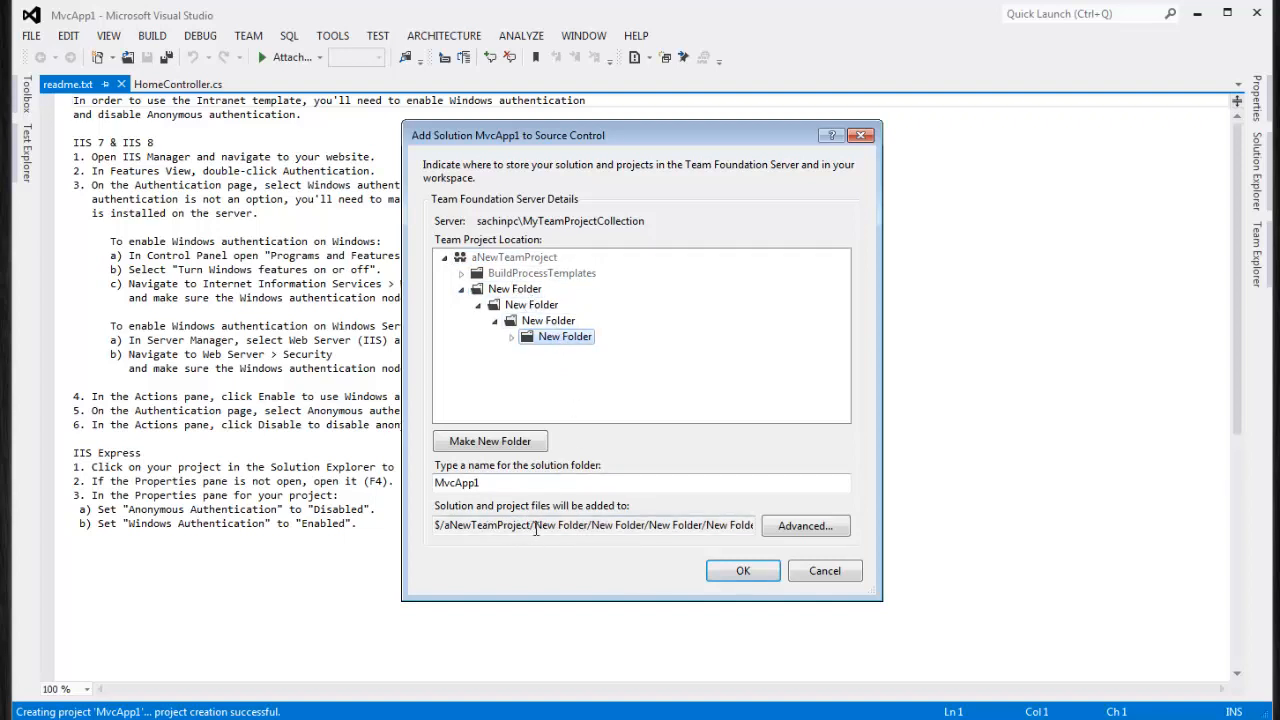
# Target aNewTeamProject so the path reads $/aNewTeamProject/MvcApp1, and confirm the add
pyautogui.moveTo(537, 527); pyautogui.dragTo(779, 522)
pyautogui.click(505, 257)
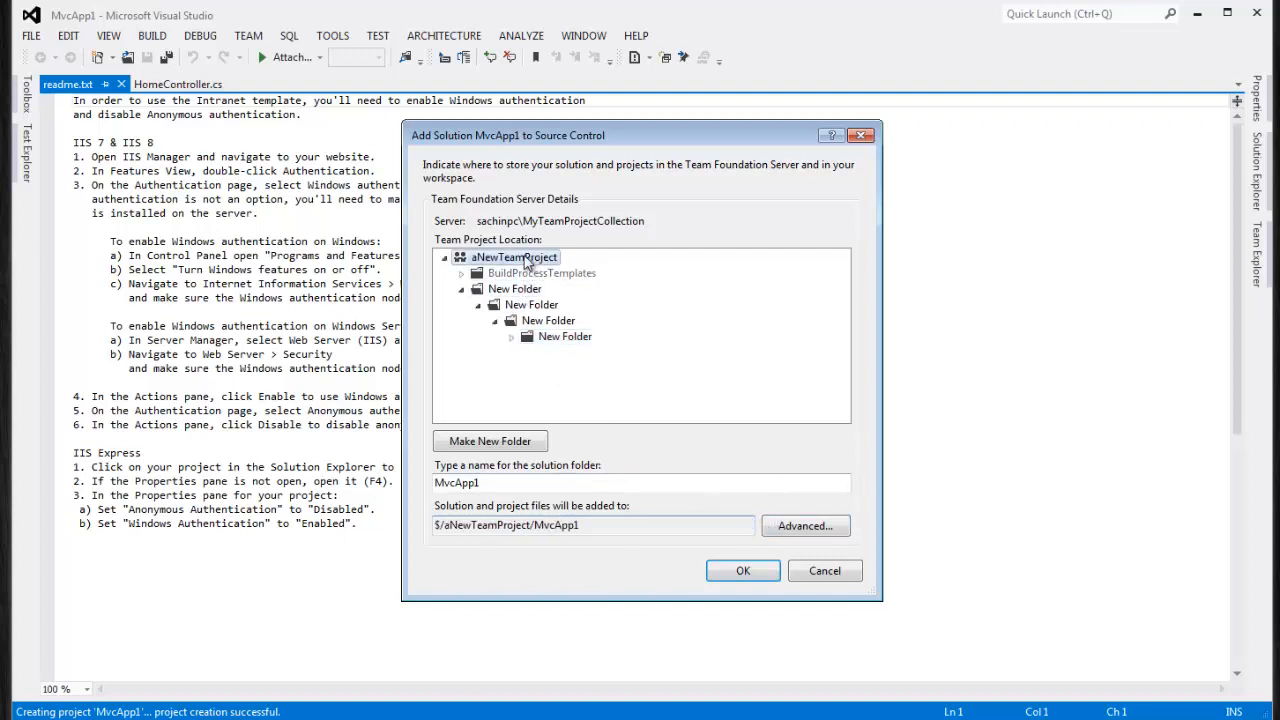
pyautogui.click(462, 289)
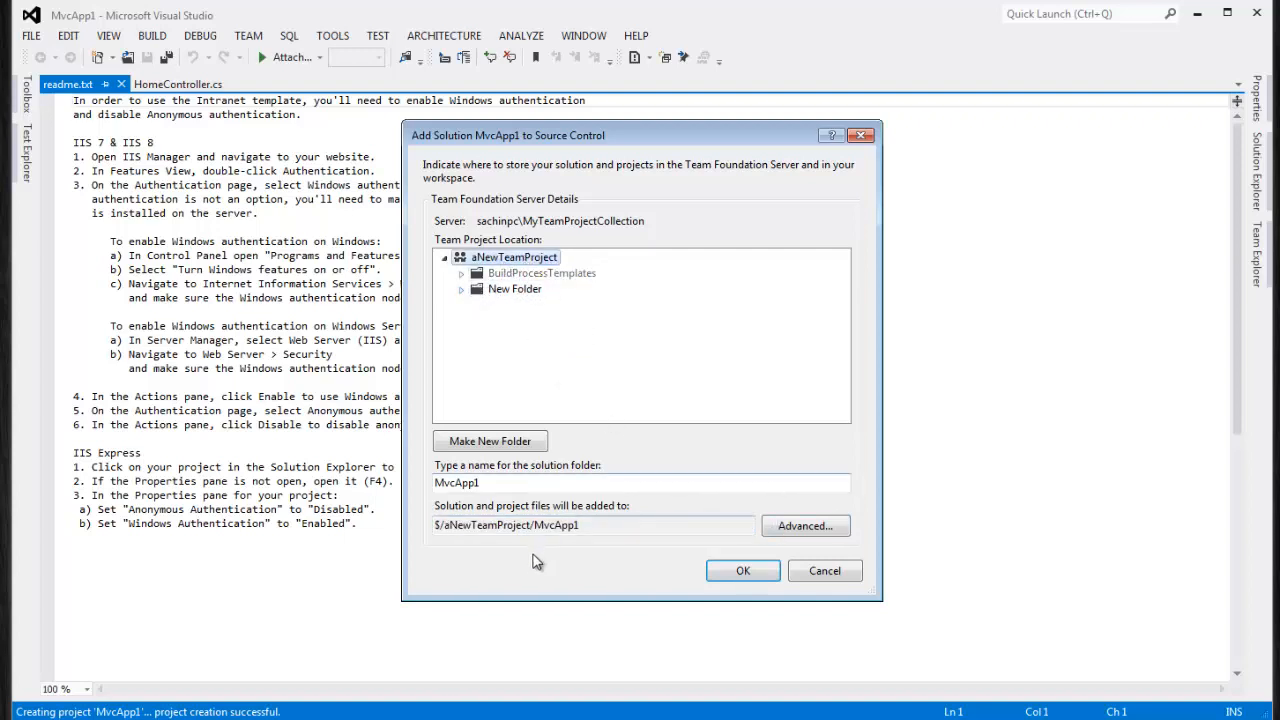
pyautogui.moveTo(594, 528); pyautogui.dragTo(436, 528)
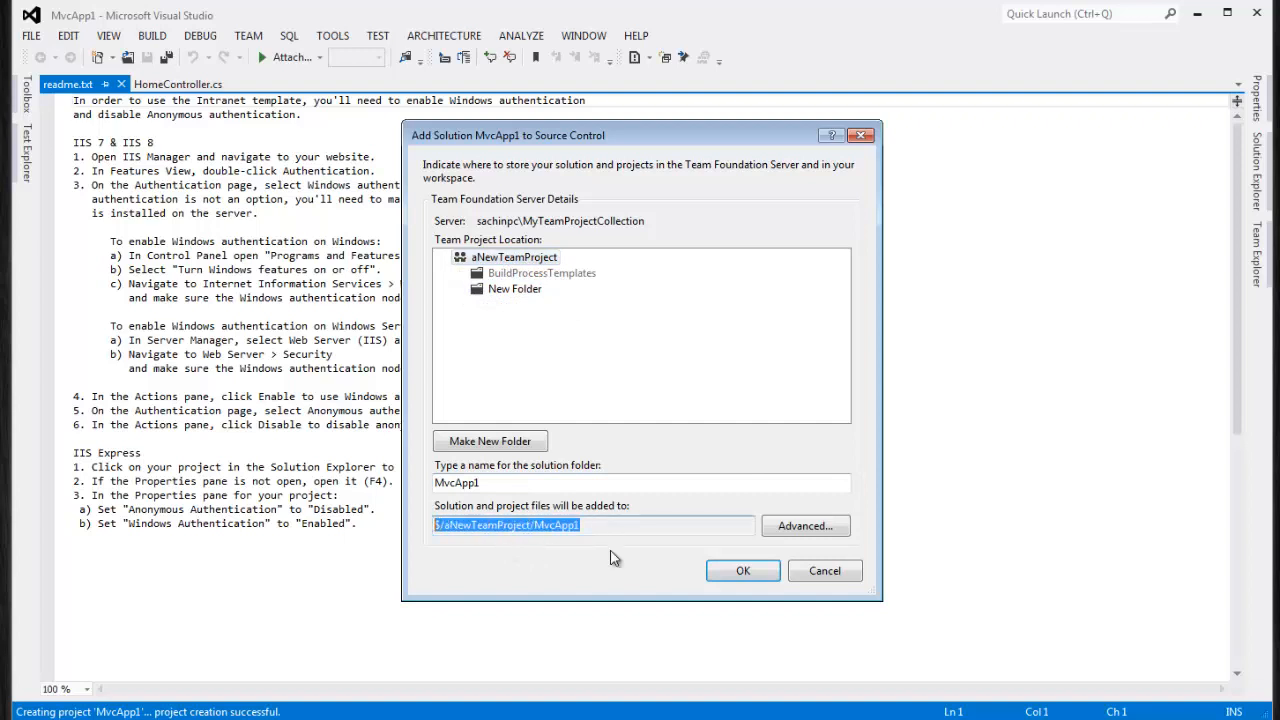
pyautogui.click(743, 571)
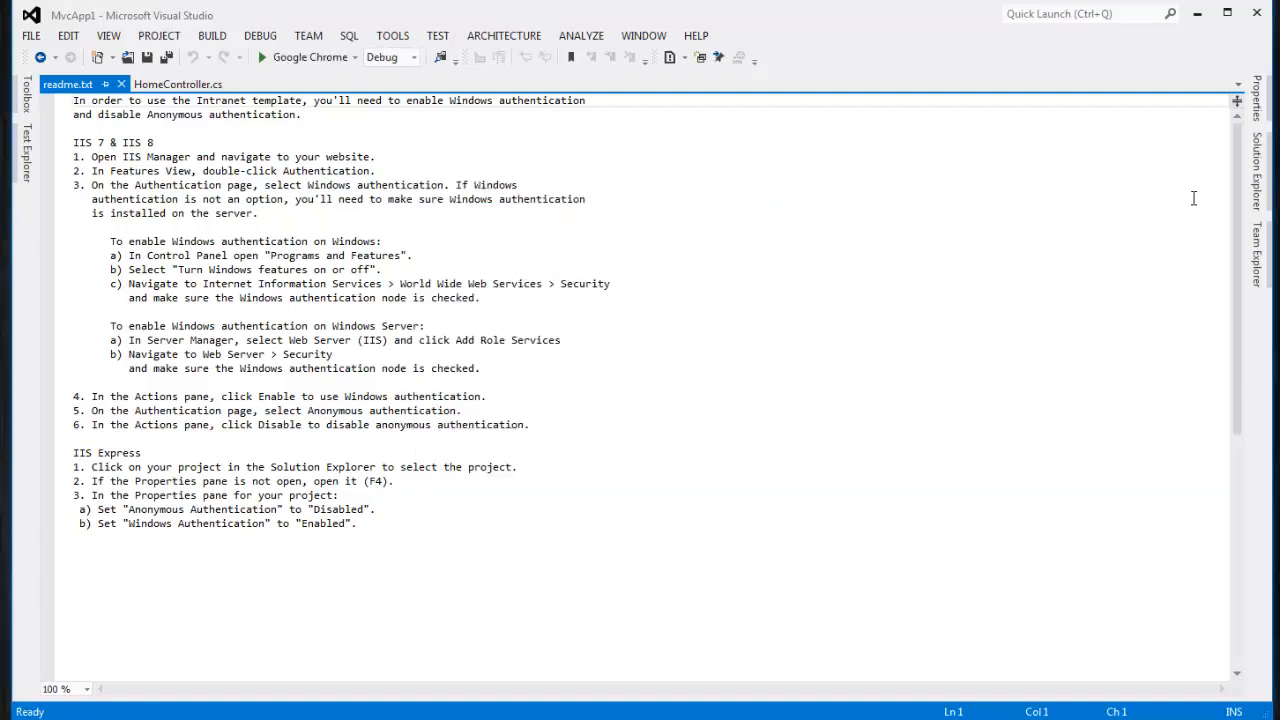
# Pin Solution Explorer with MvcApp1 and MvcApp1.Tests collapsed, then open Source Control Explorer from Team Explorer
pyautogui.click(1258, 175)
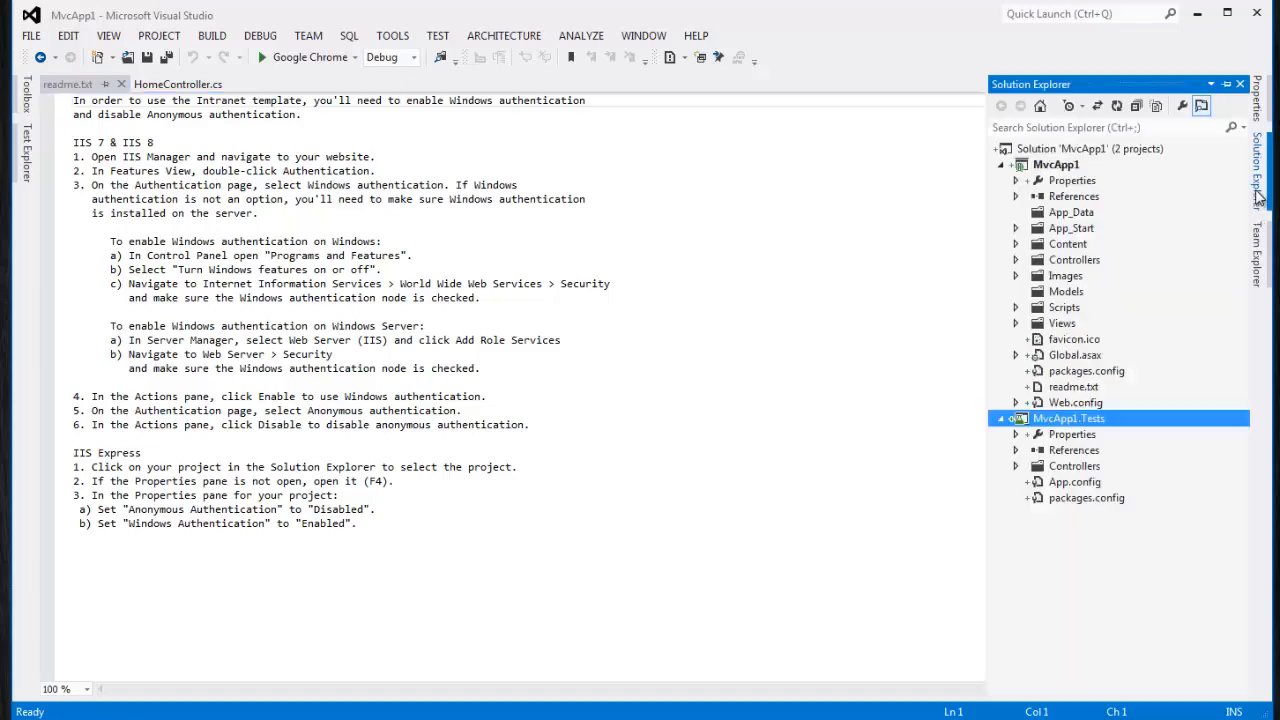
pyautogui.click(1227, 86)
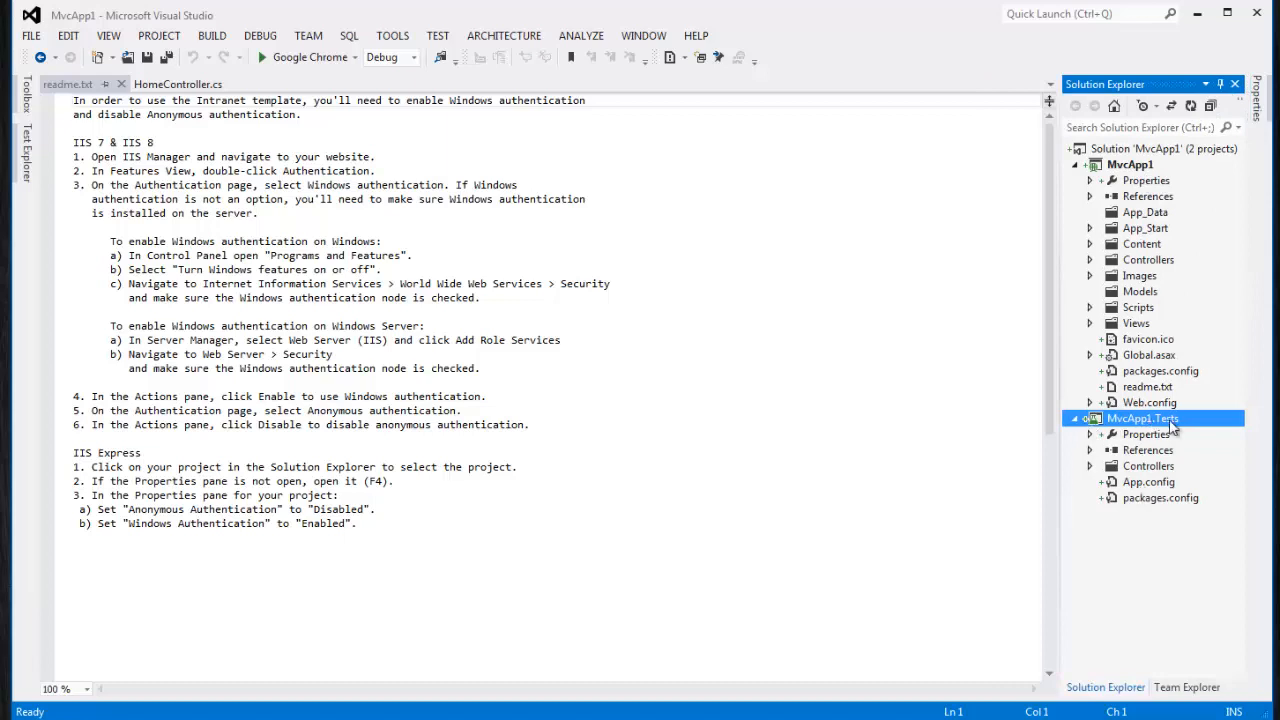
pyautogui.click(1074, 164)
pyautogui.click(1074, 180)
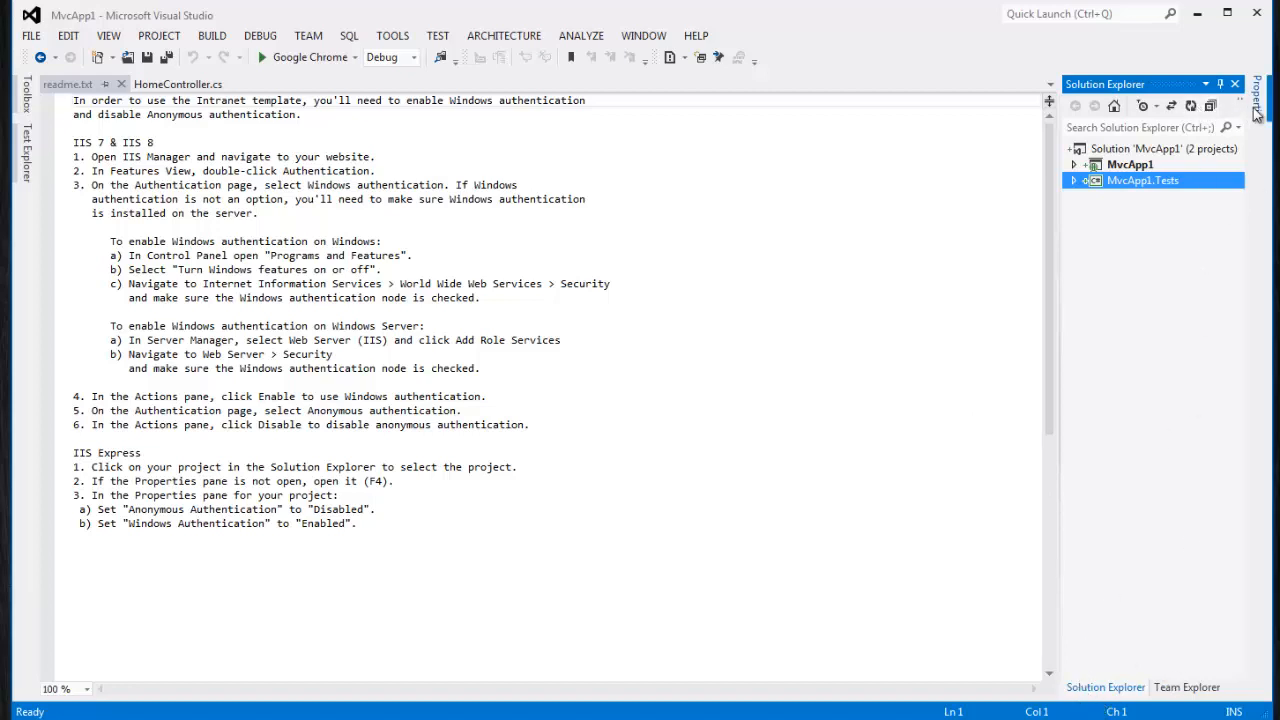
pyautogui.click(1180, 688)
pyautogui.click(1162, 219)
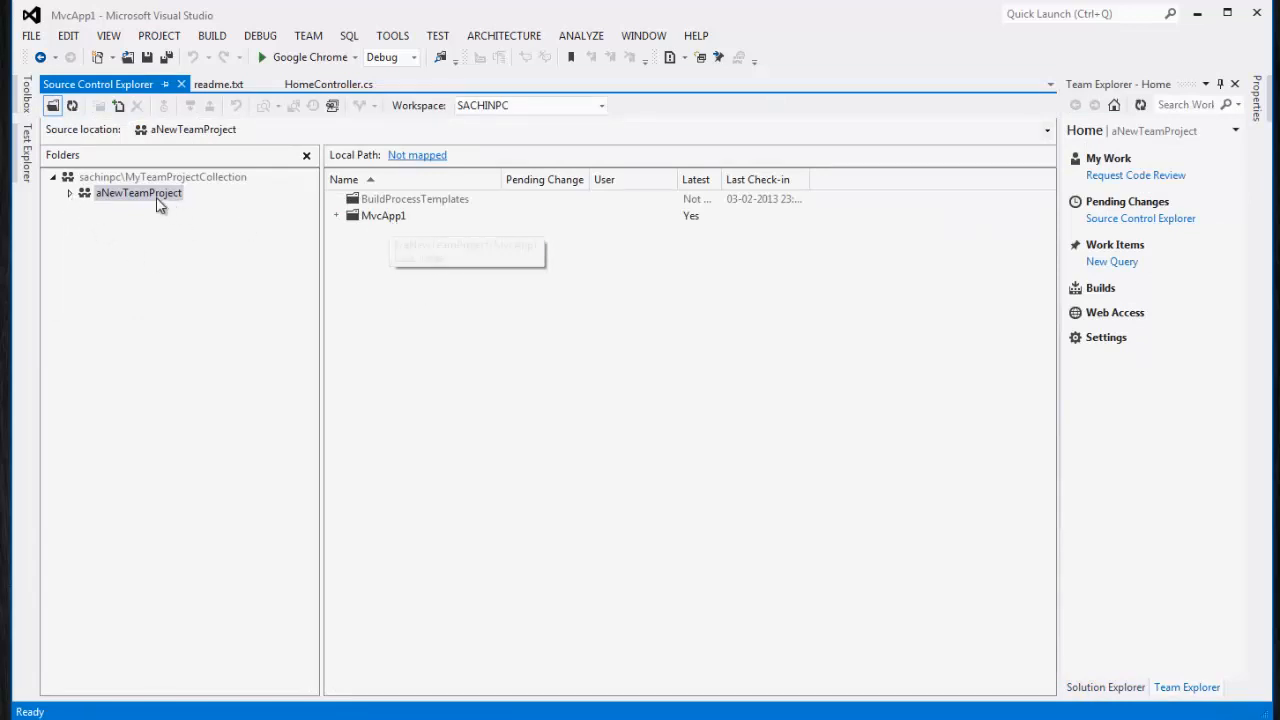
# Expand aNewTeamProject and MvcApp1 on the server, viewing the MvcApp1, MvcApp1.Tests and packages contents
pyautogui.click(131, 195)
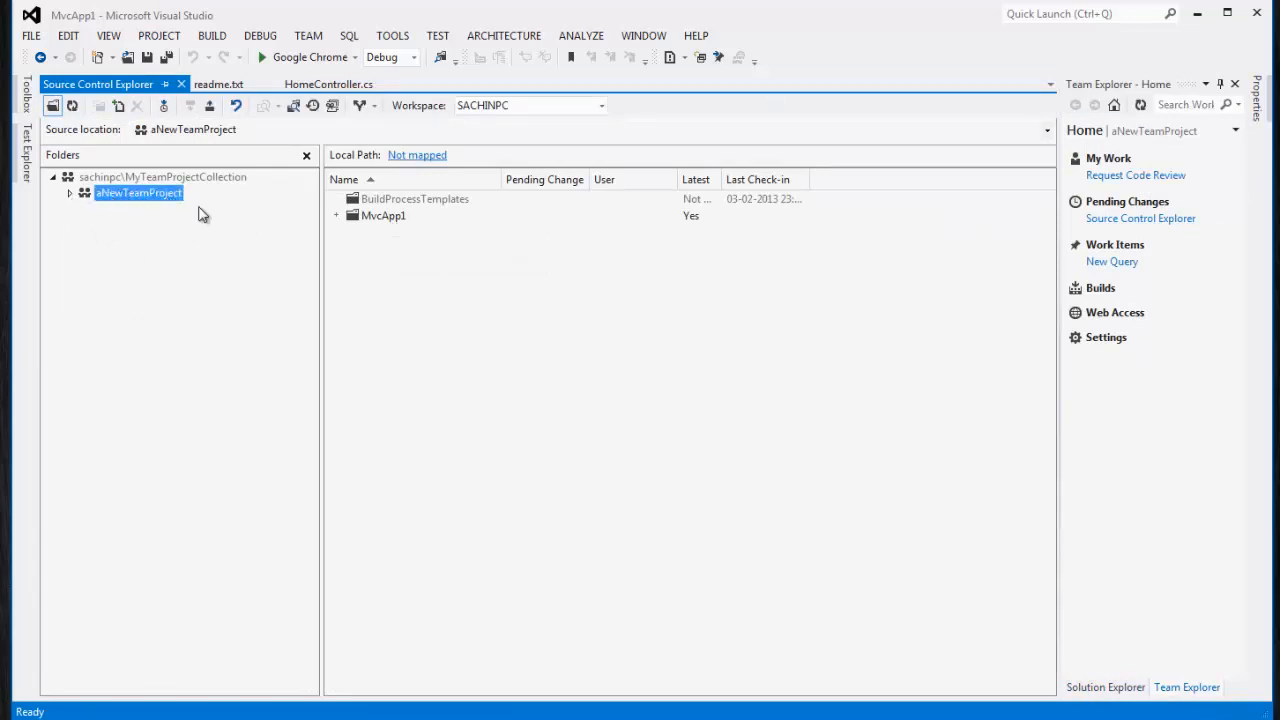
pyautogui.click(381, 220)
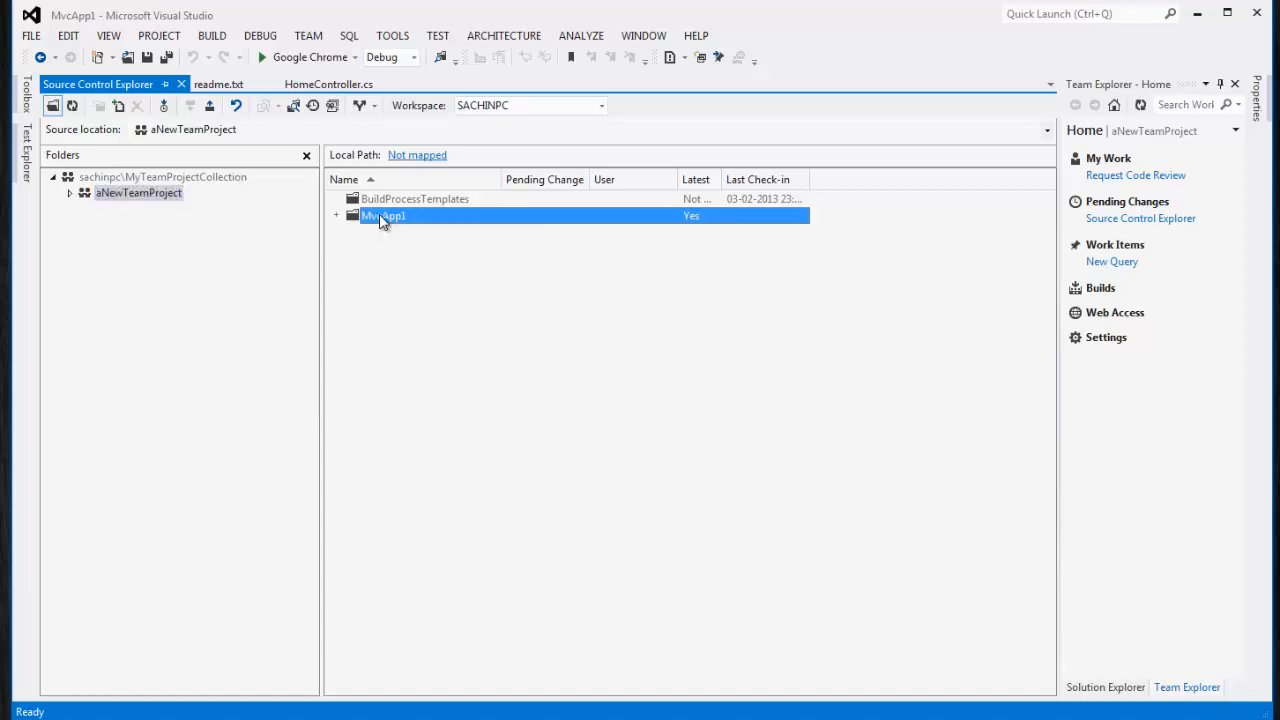
pyautogui.click(69, 193)
pyautogui.click(86, 225)
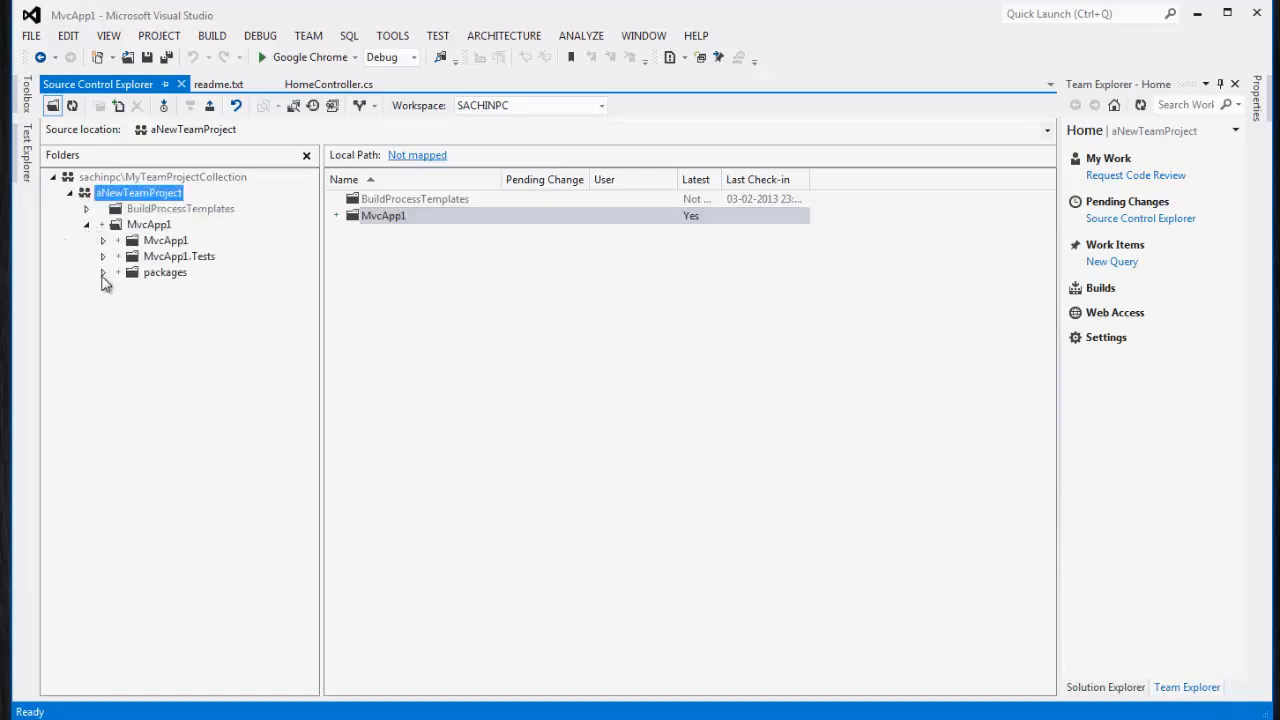
pyautogui.click(178, 242)
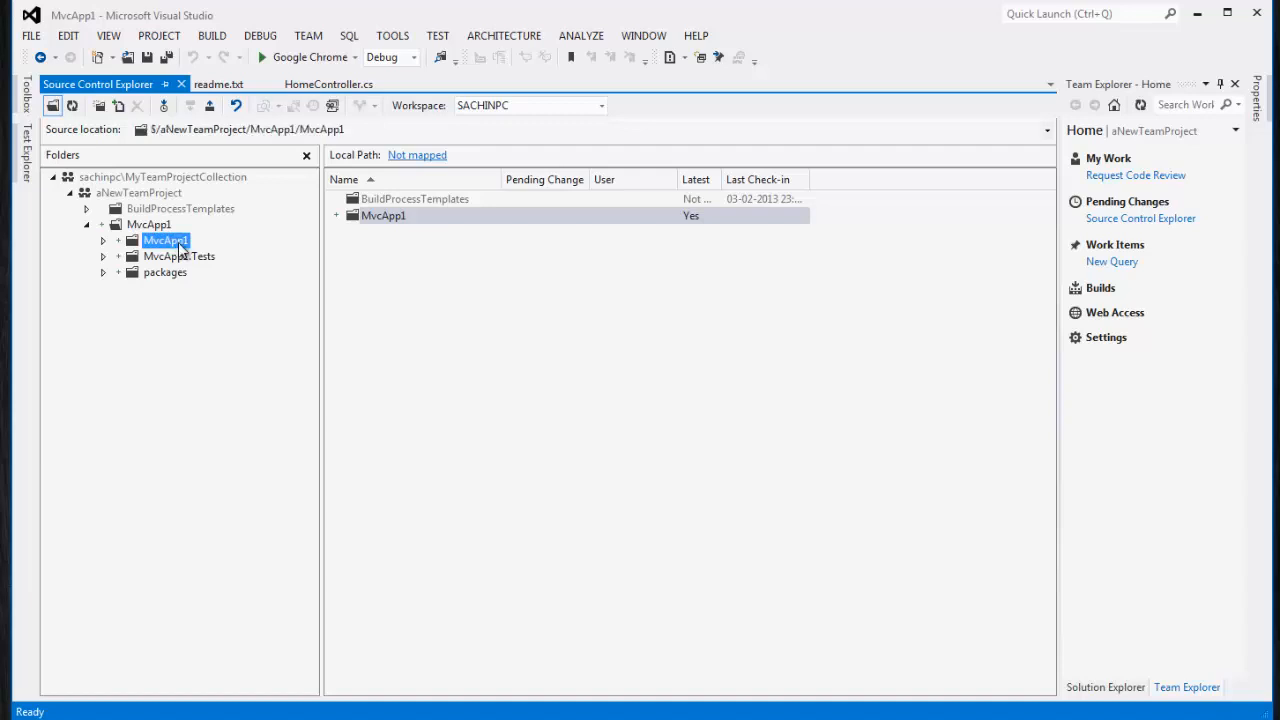
pyautogui.click(182, 257)
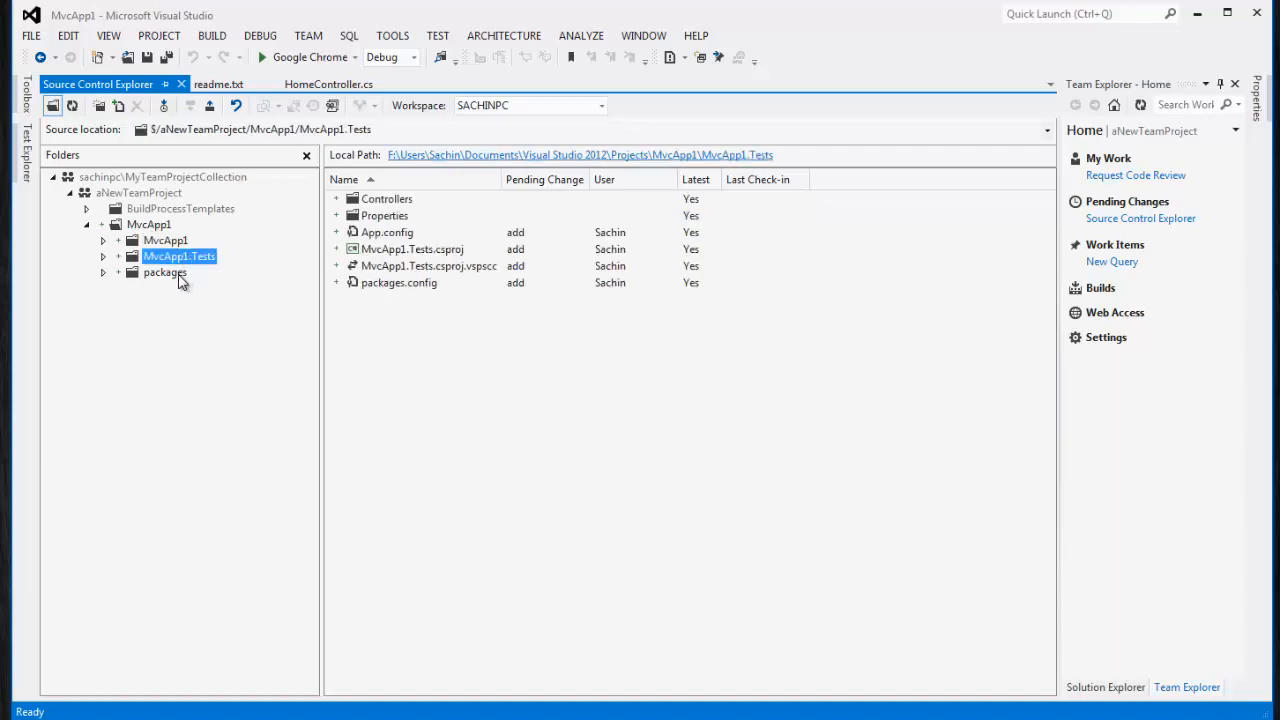
pyautogui.click(172, 274)
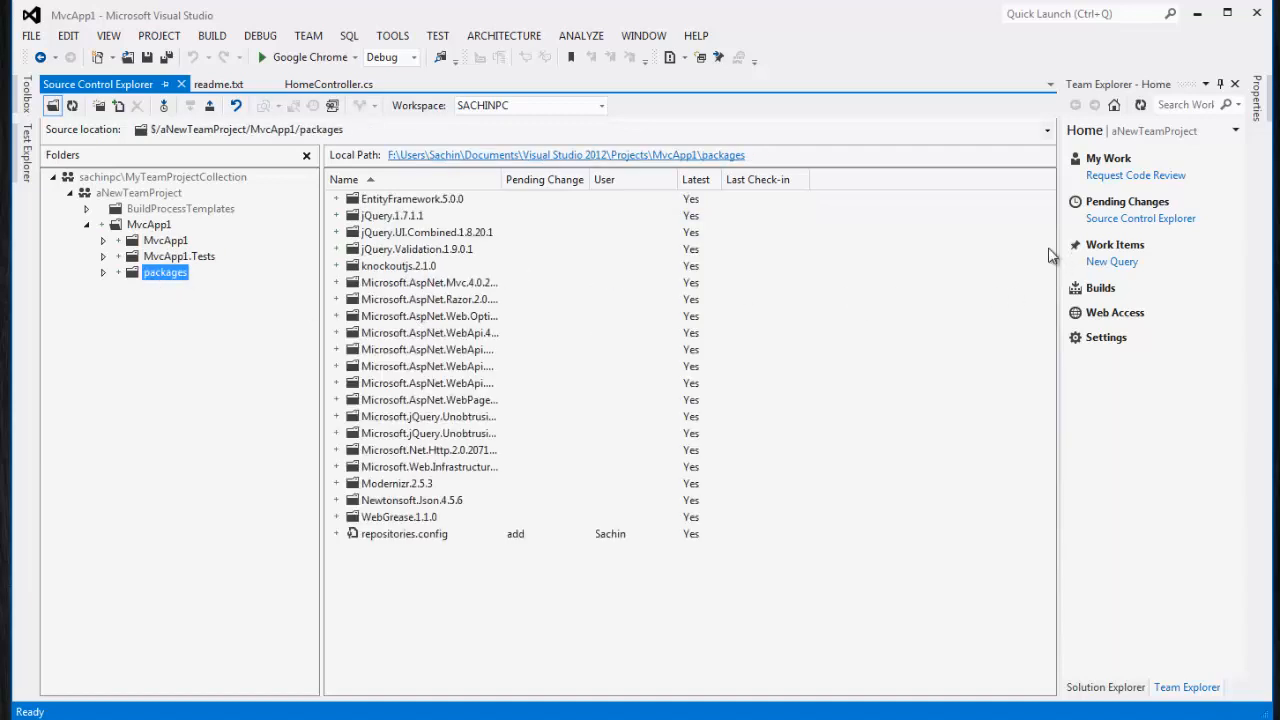
# Re-expand both projects in Solution Explorer, expand the server folders, then show aNewTeamProject's contents
pyautogui.click(1126, 692)
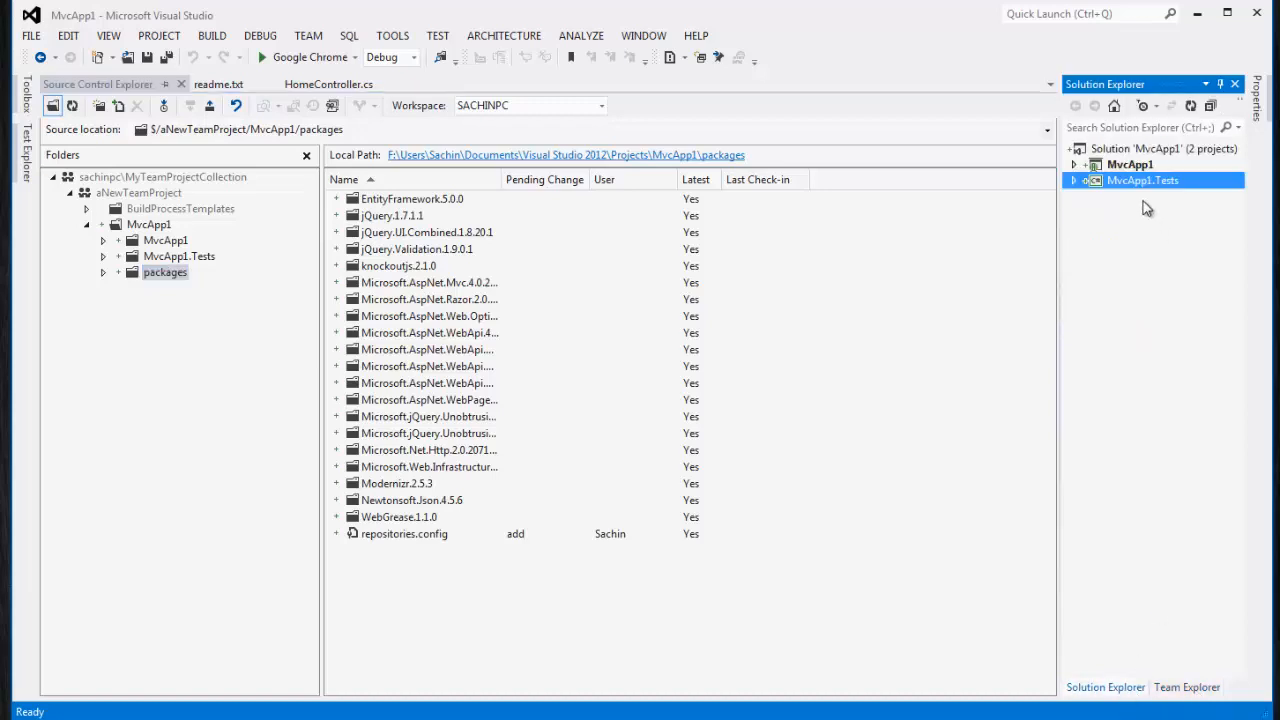
pyautogui.click(1074, 180)
pyautogui.click(1074, 164)
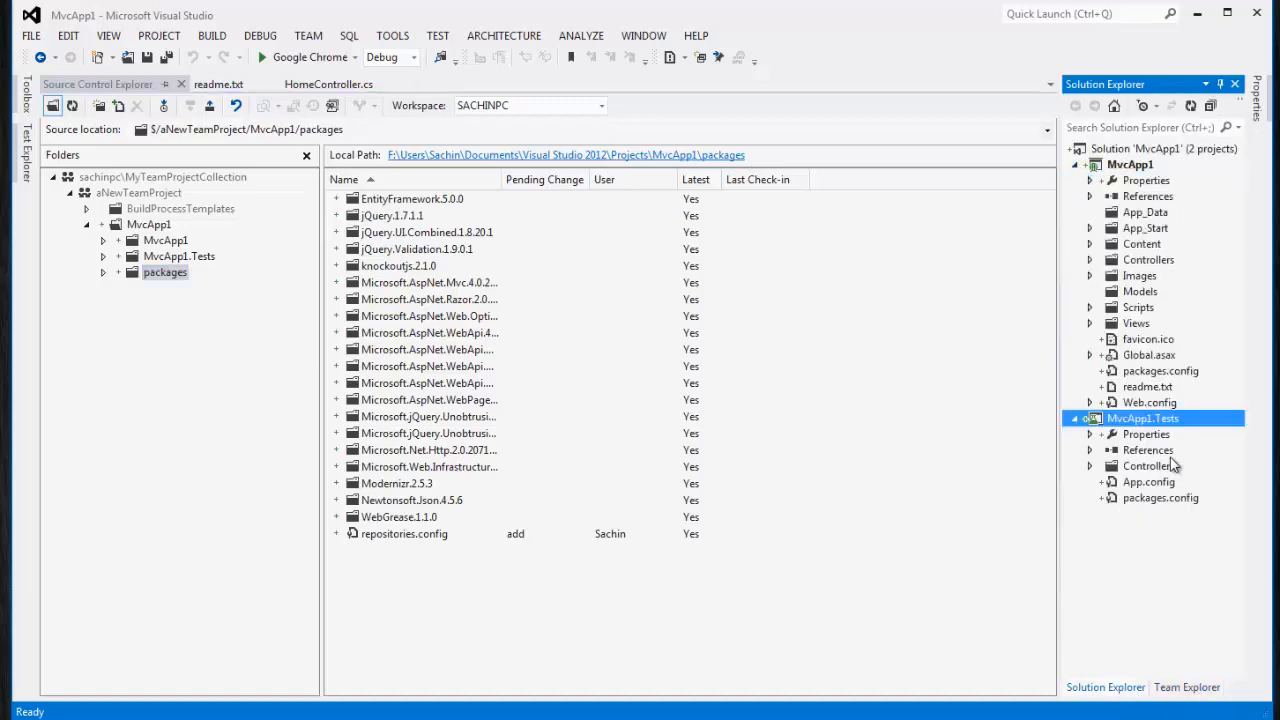
pyautogui.click(104, 273)
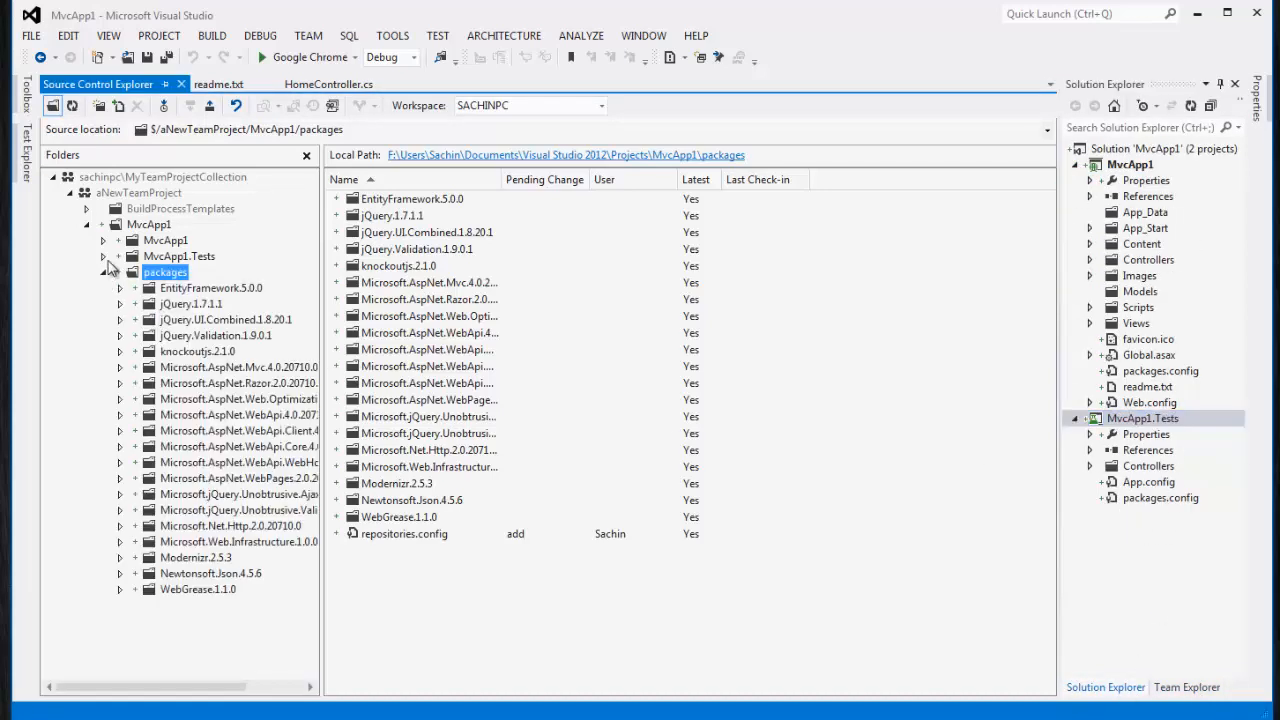
pyautogui.click(105, 258)
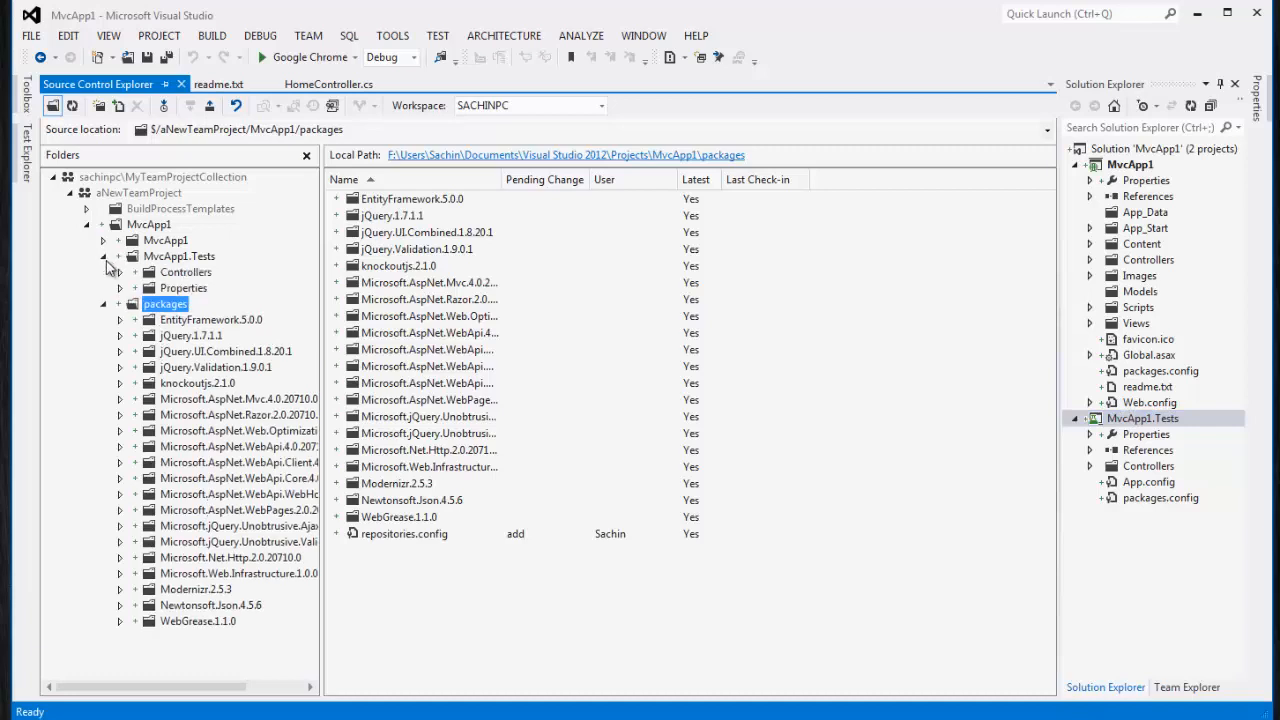
pyautogui.click(104, 304)
pyautogui.click(104, 241)
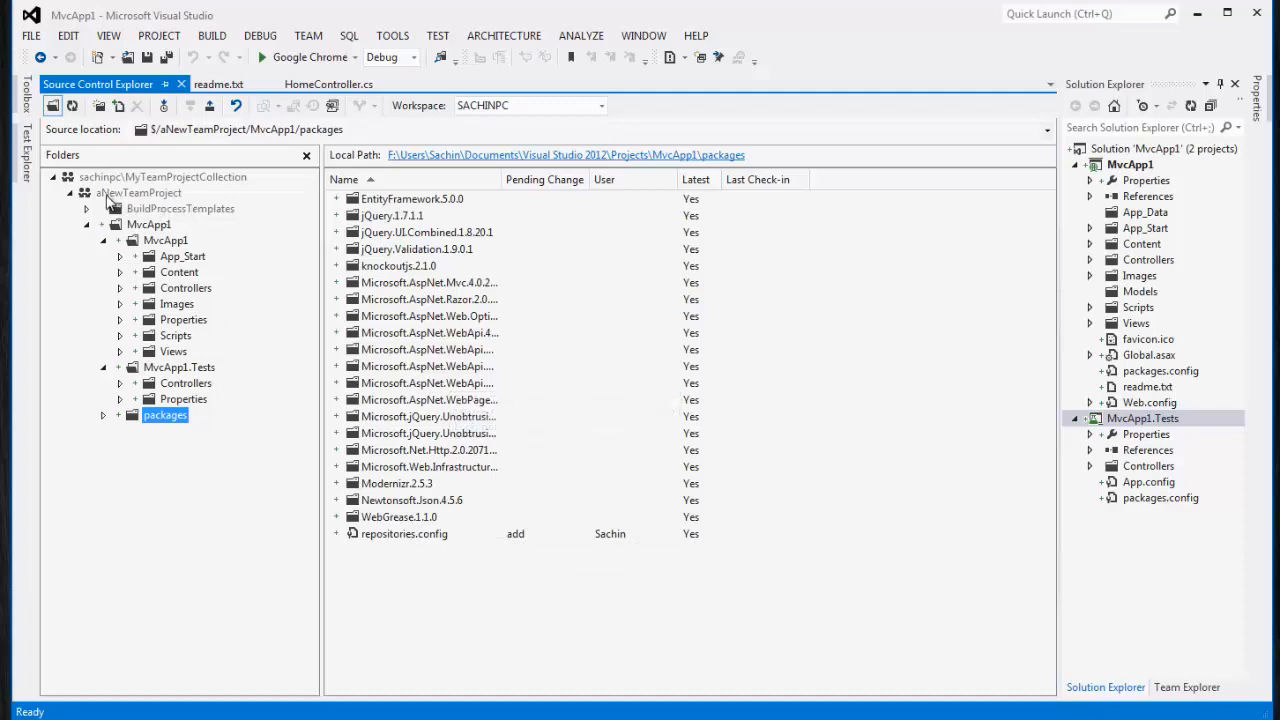
pyautogui.click(125, 194)
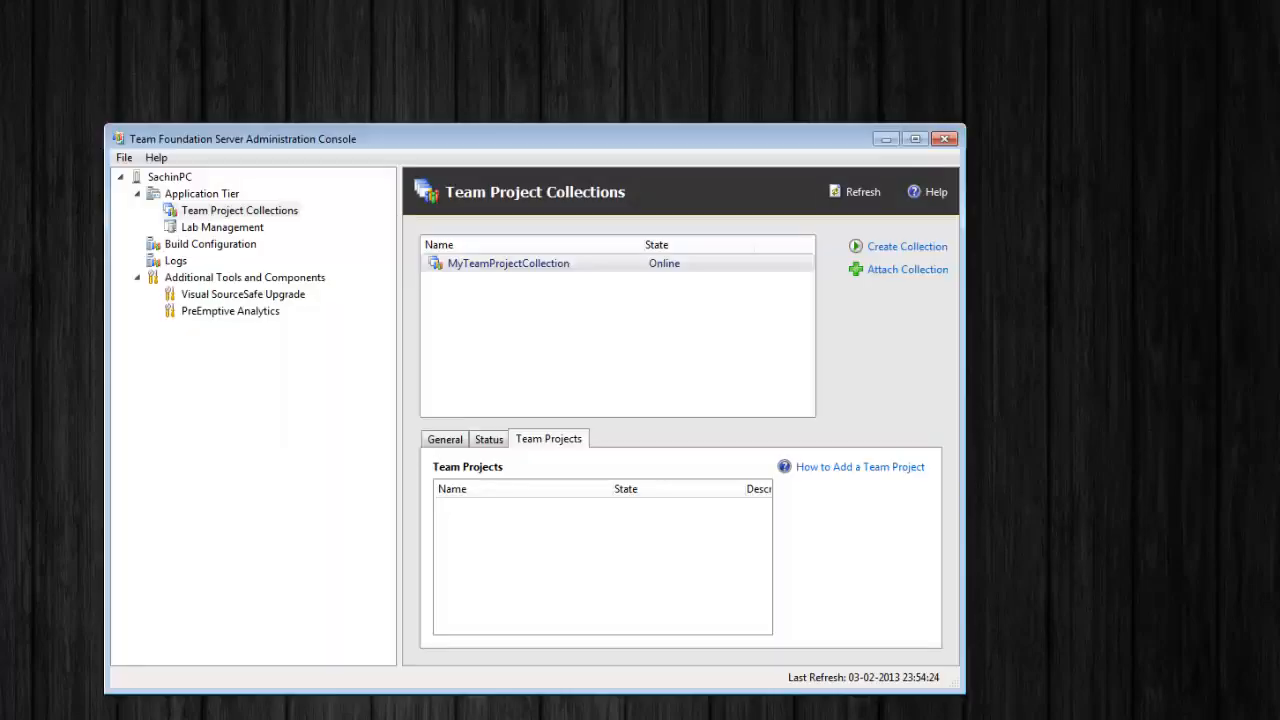
# Reposition the console and view MyTeamProjectCollection's status and team projects, selecting aNewTeamProject
pyautogui.moveTo(564, 135); pyautogui.dragTo(596, 114)
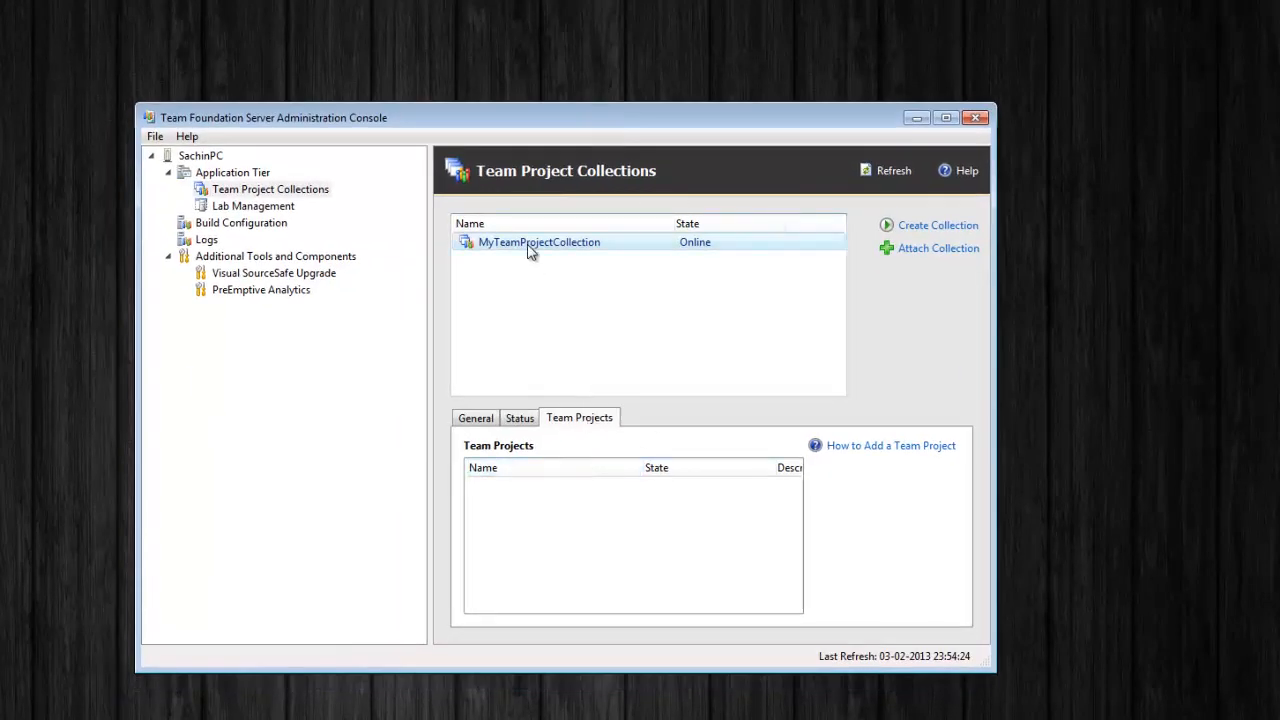
pyautogui.click(528, 424)
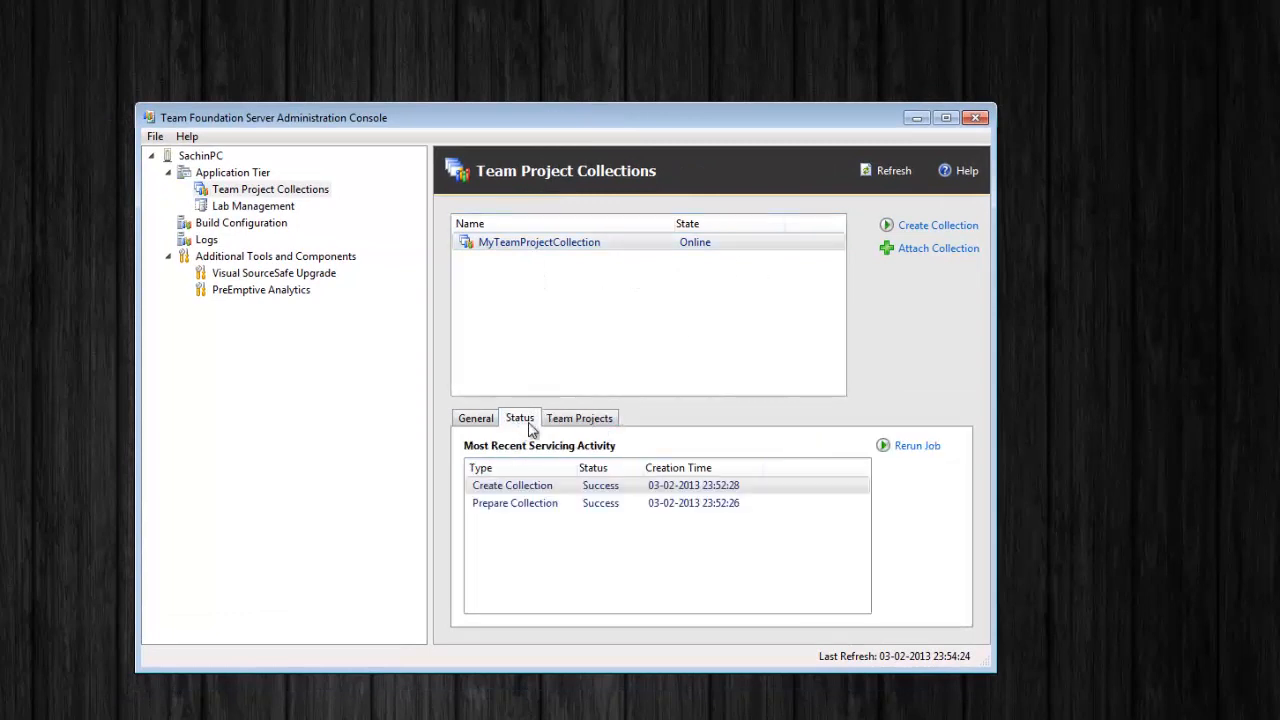
pyautogui.click(566, 420)
pyautogui.click(519, 490)
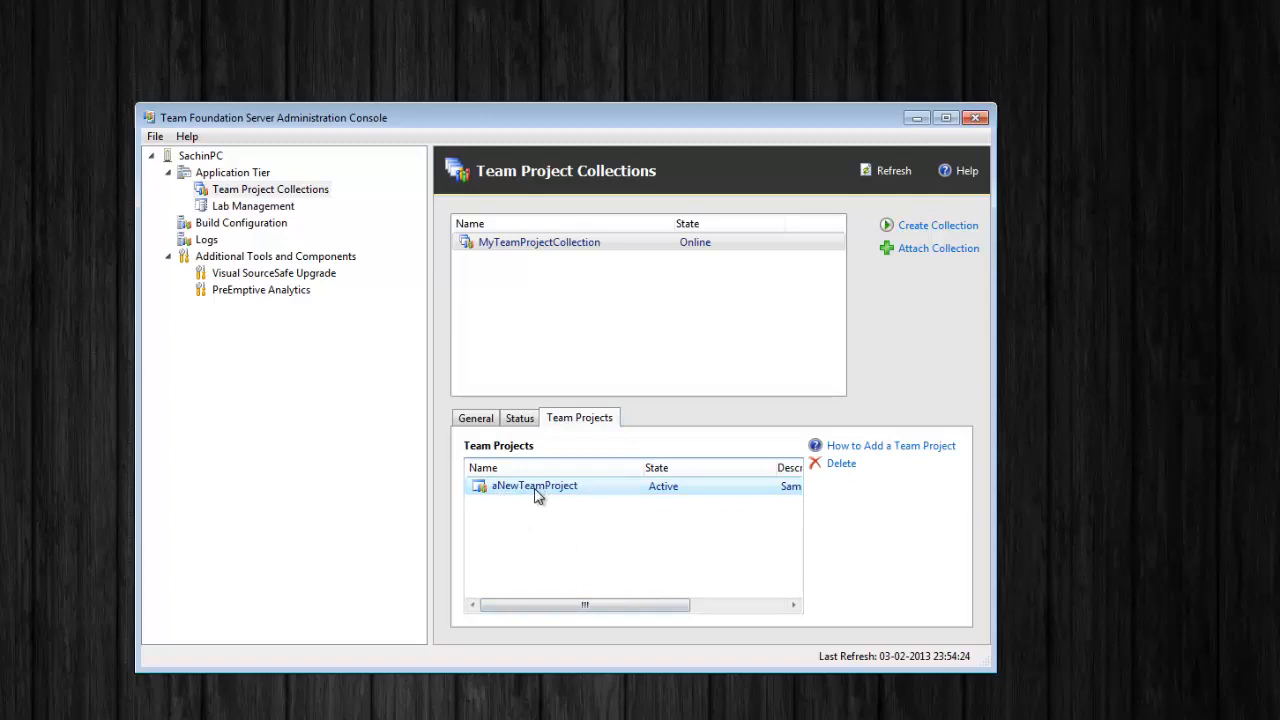
pyautogui.moveTo(586, 610); pyautogui.dragTo(766, 608)
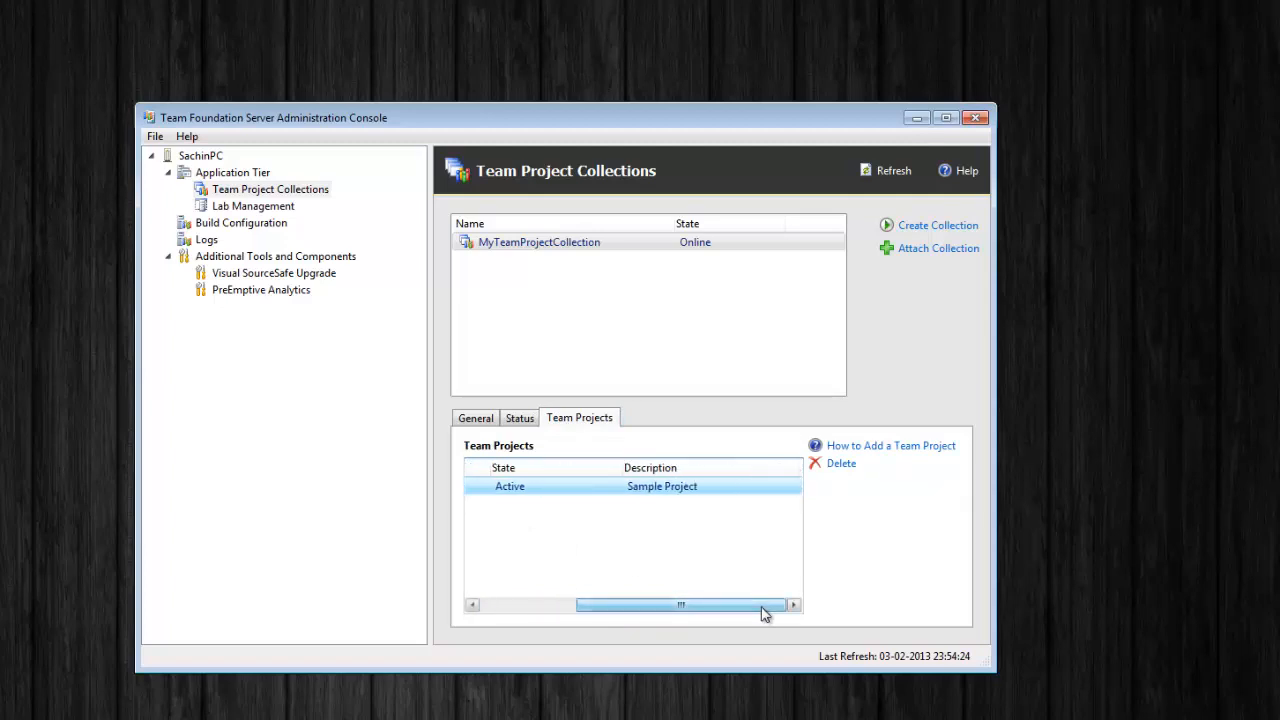
pyautogui.moveTo(672, 613); pyautogui.dragTo(518, 612)
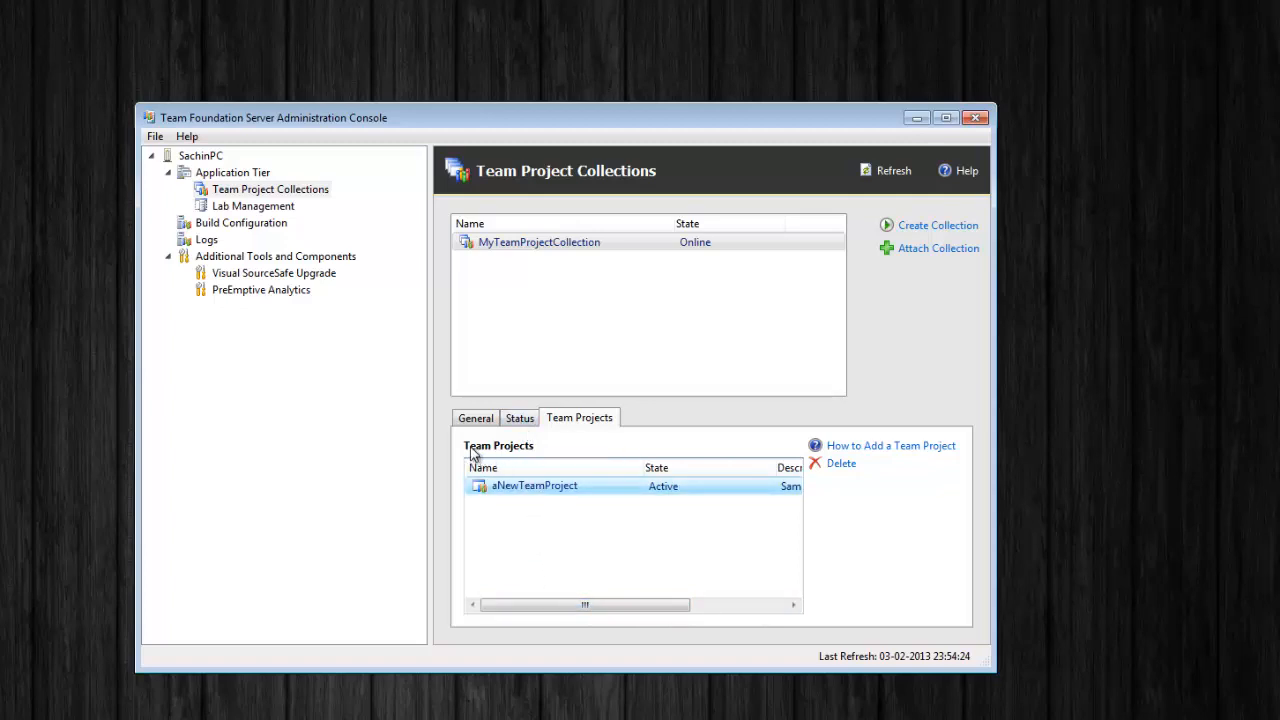
# Review MyTeamProjectCollection's General, Status and Team Projects tabs
pyautogui.click(530, 248)
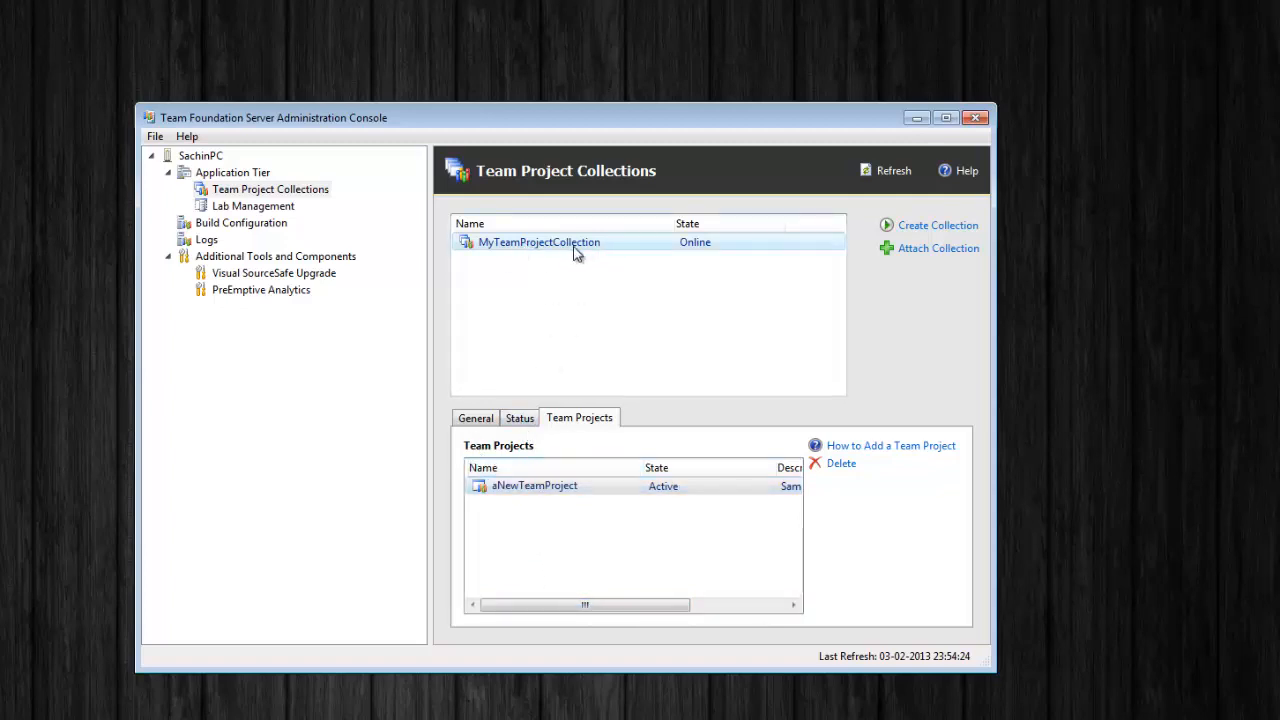
pyautogui.click(478, 418)
pyautogui.click(521, 418)
pyautogui.click(577, 419)
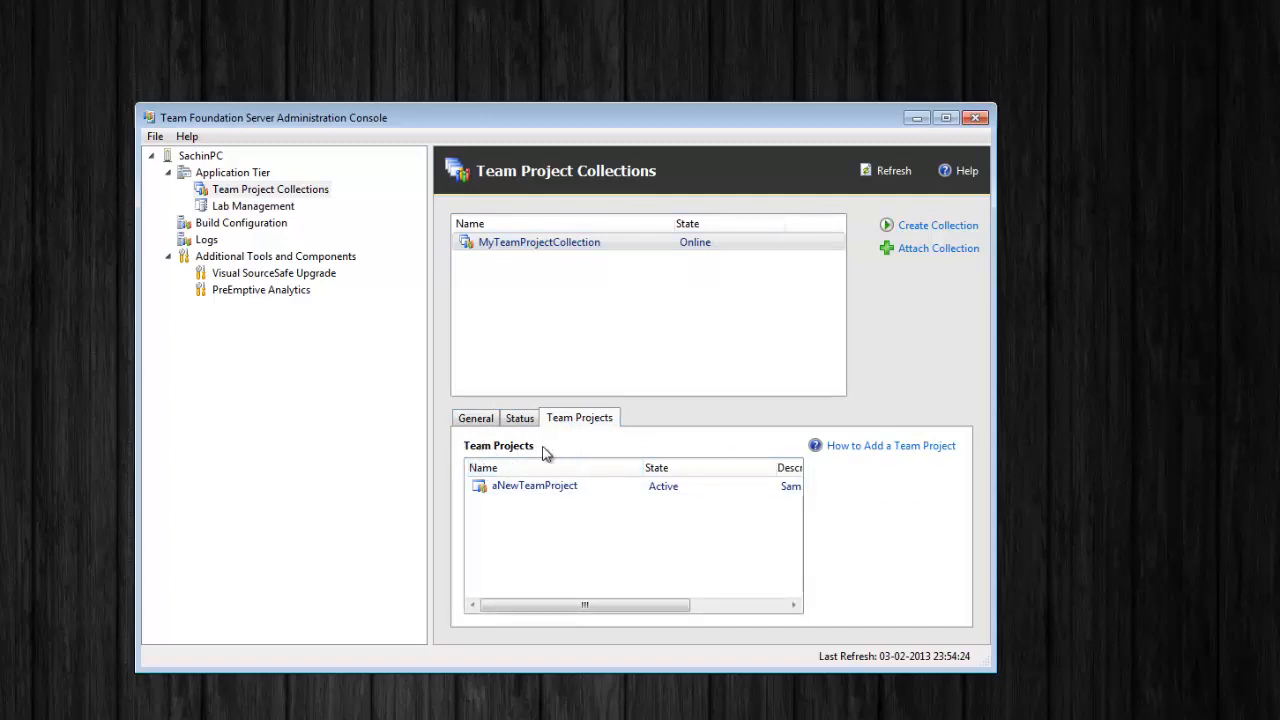
pyautogui.click(517, 250)
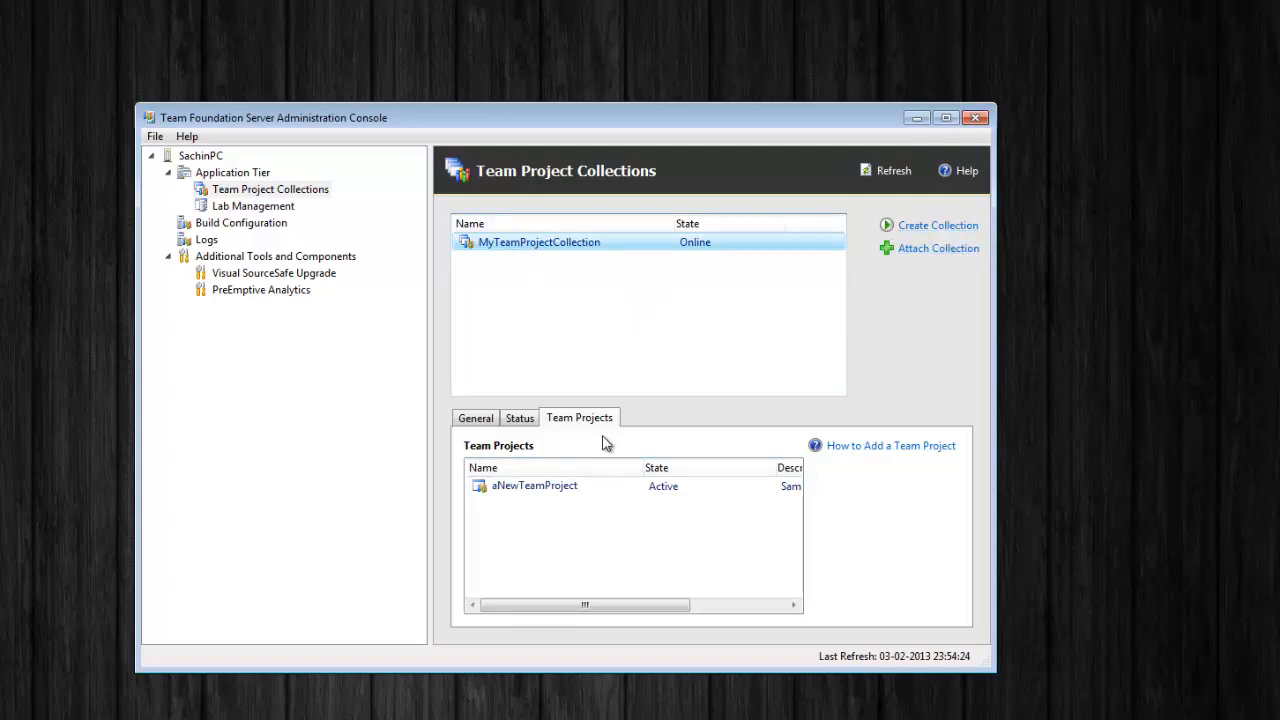
pyautogui.click(482, 423)
pyautogui.click(518, 420)
pyautogui.click(566, 420)
pyautogui.click(492, 421)
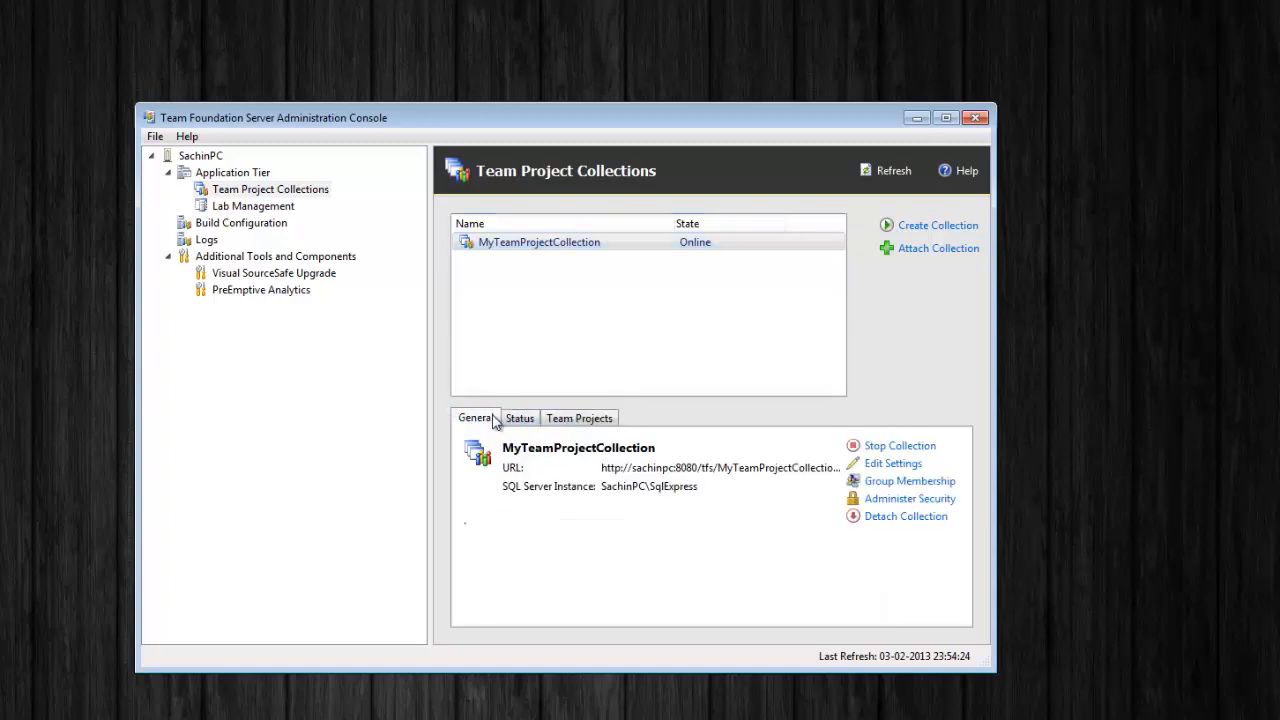
pyautogui.click(576, 427)
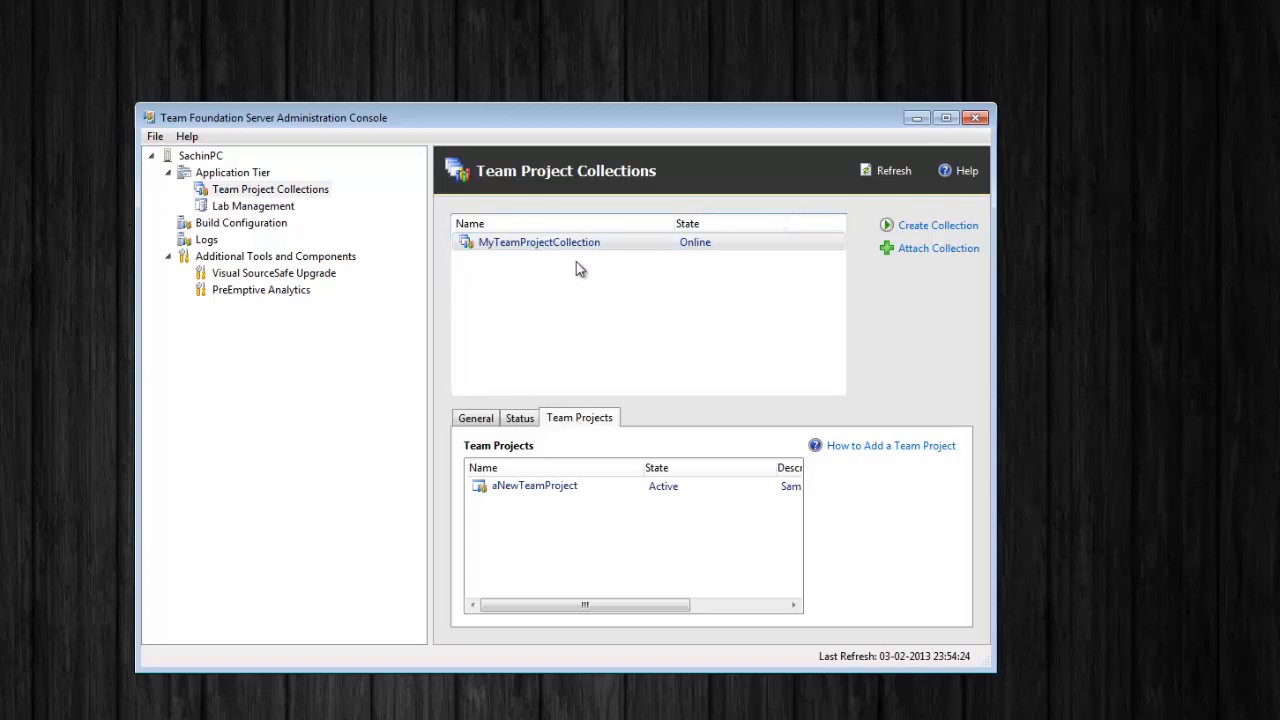
# Open and abandon the Attach Collection wizard, then launch Create Collection
pyautogui.click(937, 249)
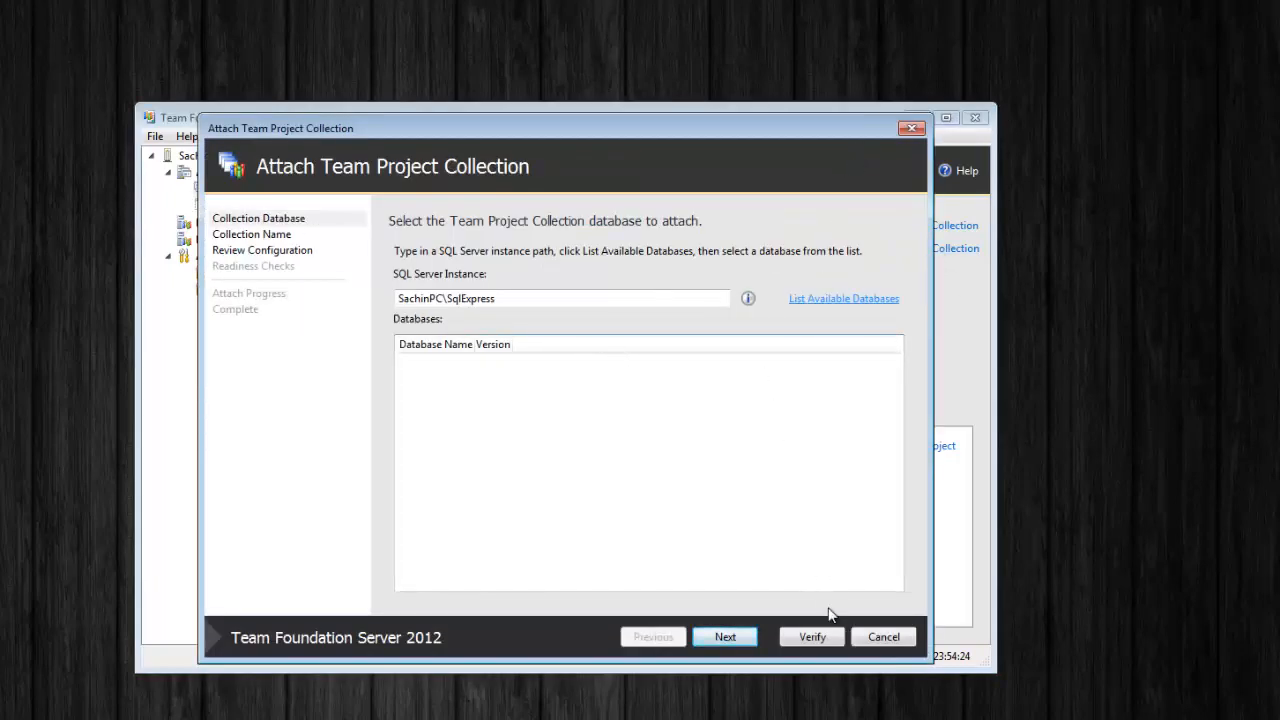
pyautogui.click(893, 638)
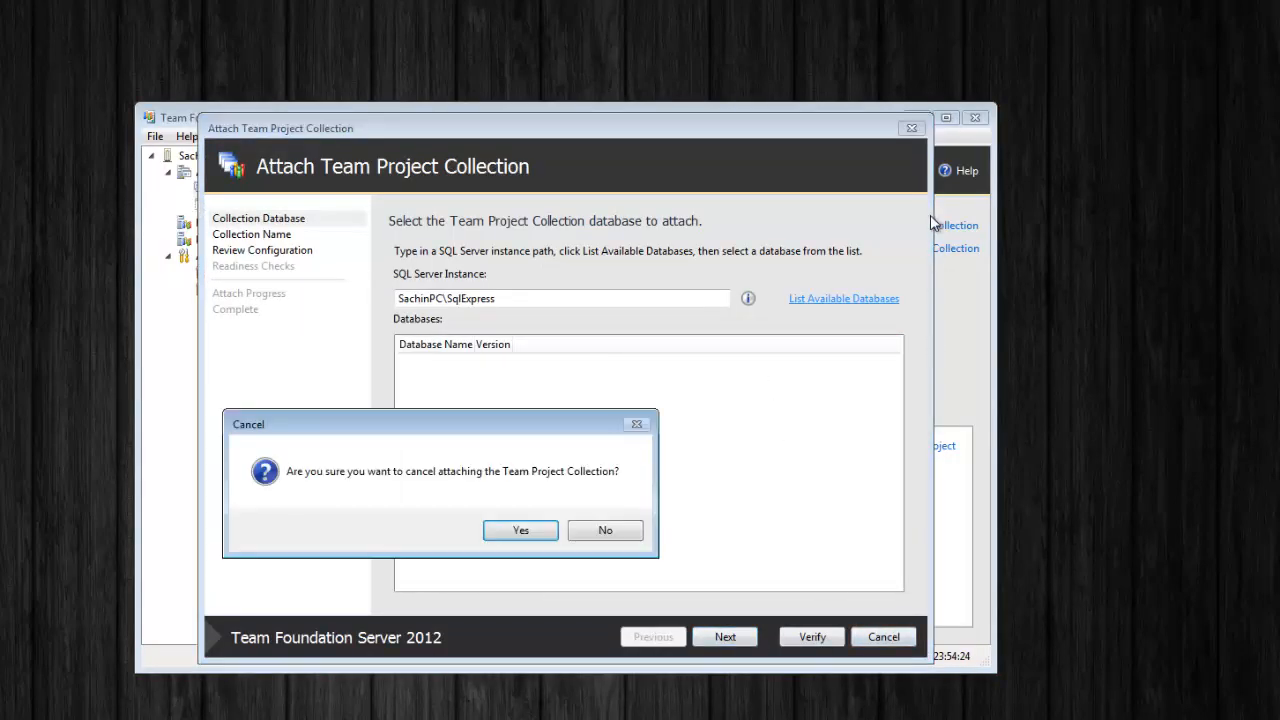
pyautogui.click(536, 534)
pyautogui.click(940, 226)
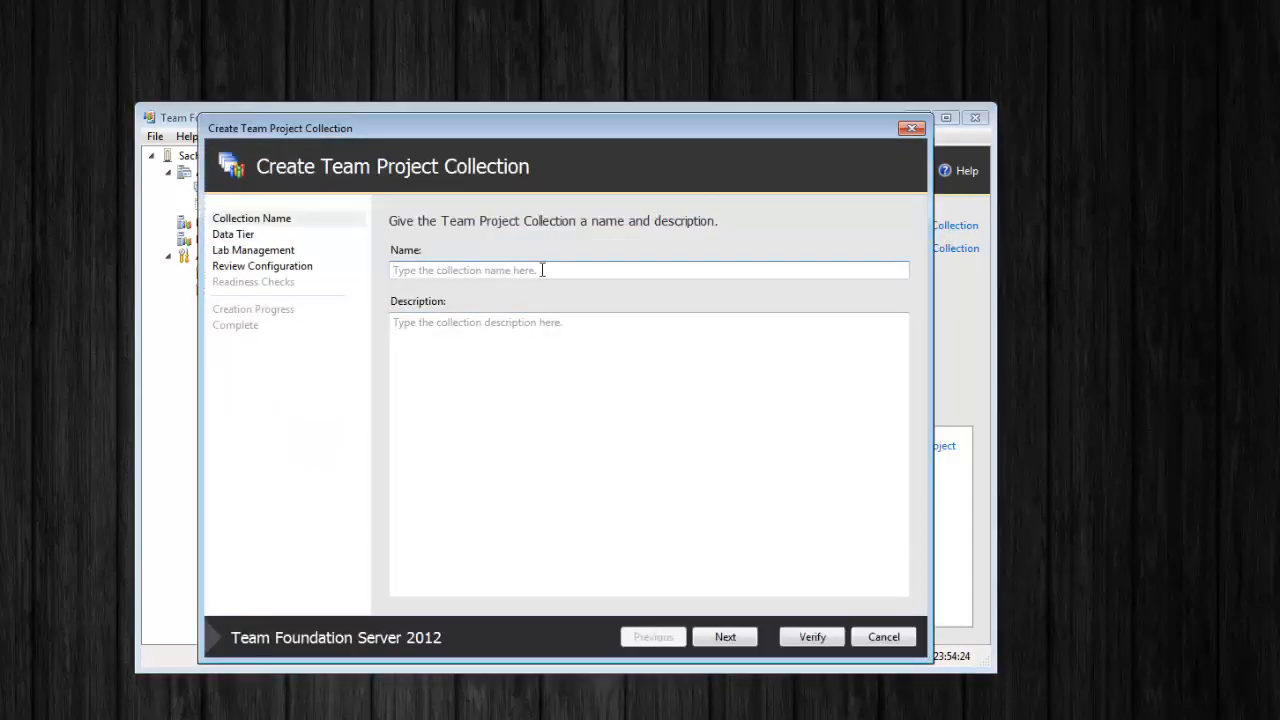
# Name the collection aSampleCollection with description 'Another Sample Collection' and continue
pyautogui.write('A')
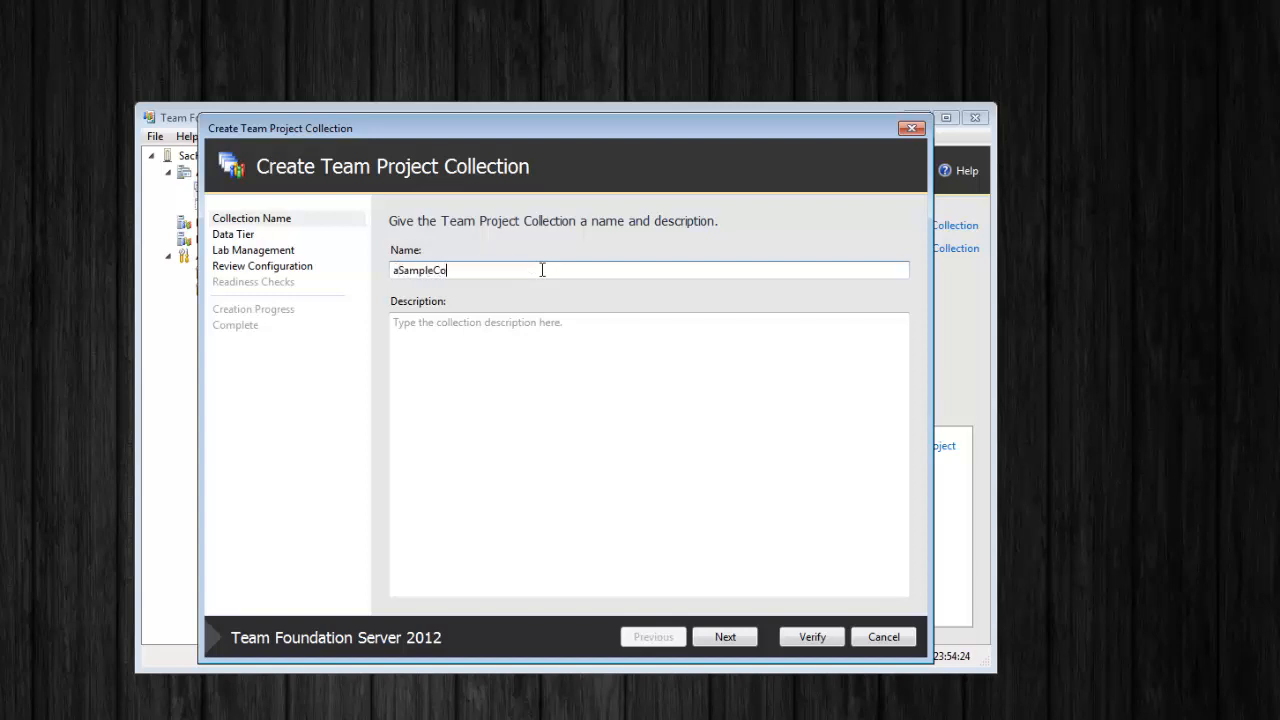
pyautogui.click(491, 358)
pyautogui.write('Another Sample Collection')
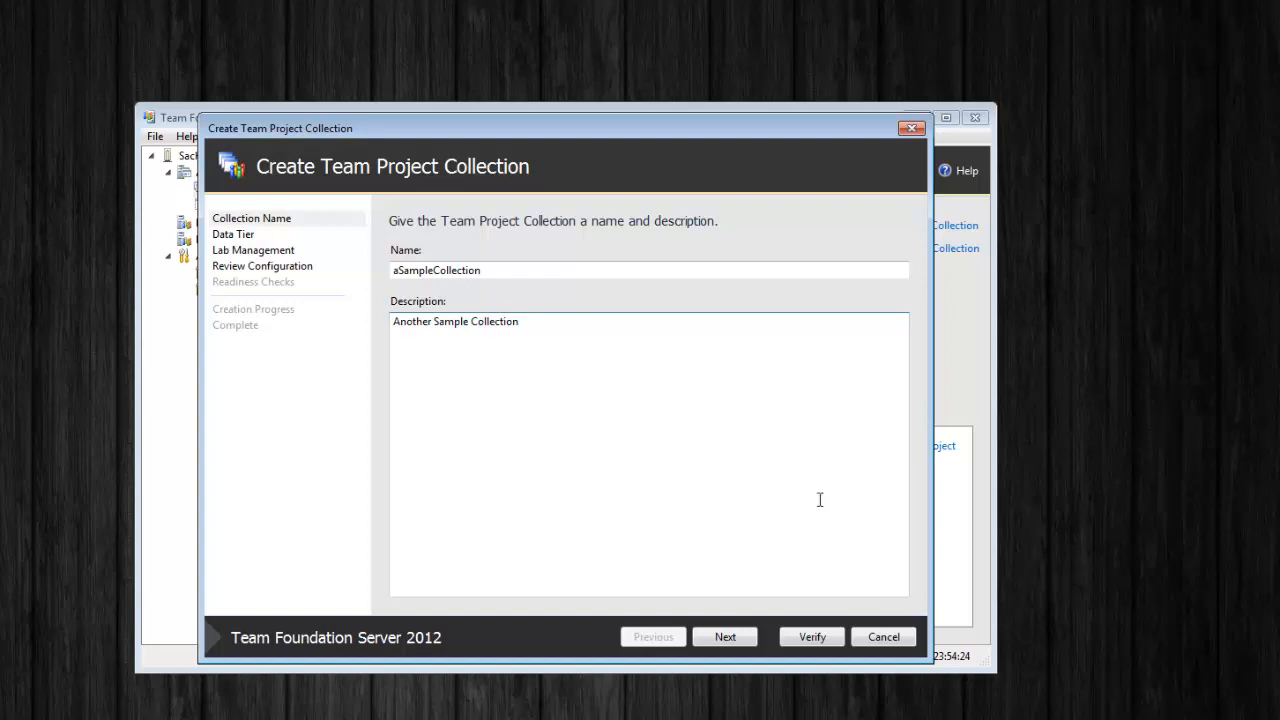
pyautogui.click(731, 637)
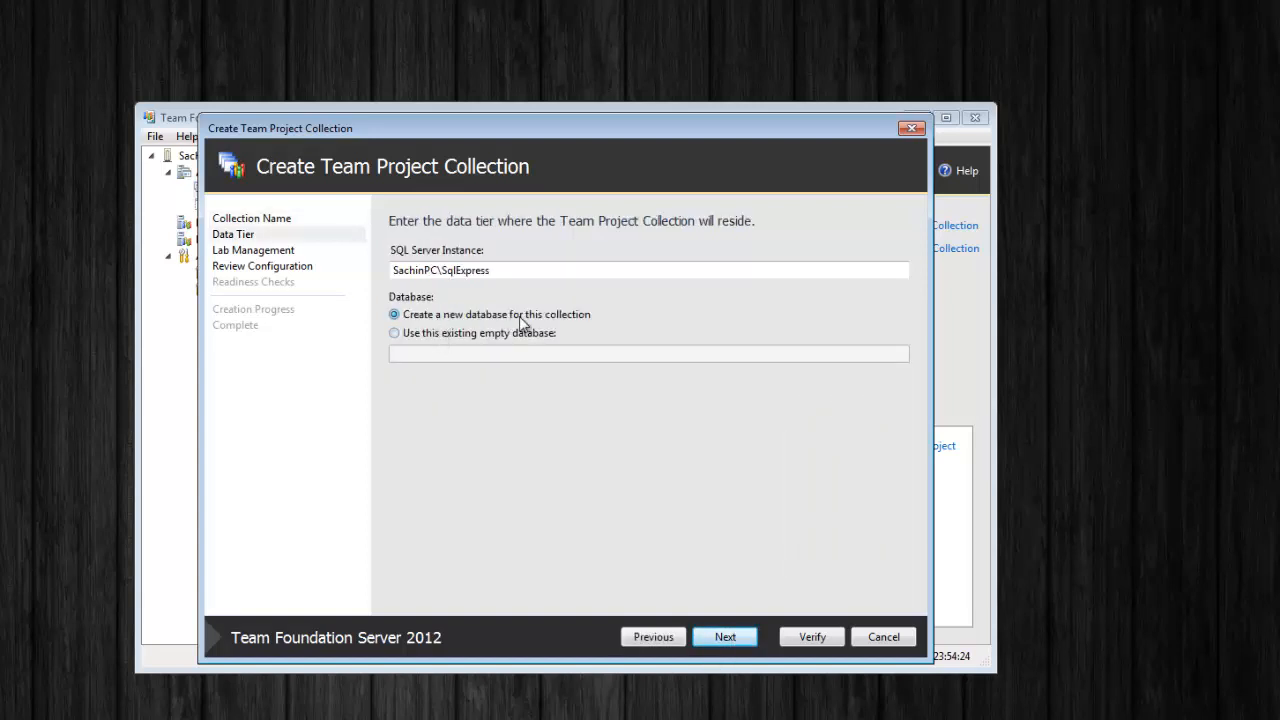
# Keep 'Create a new database for this collection' on the SqlExpress instance
pyautogui.click(418, 337)
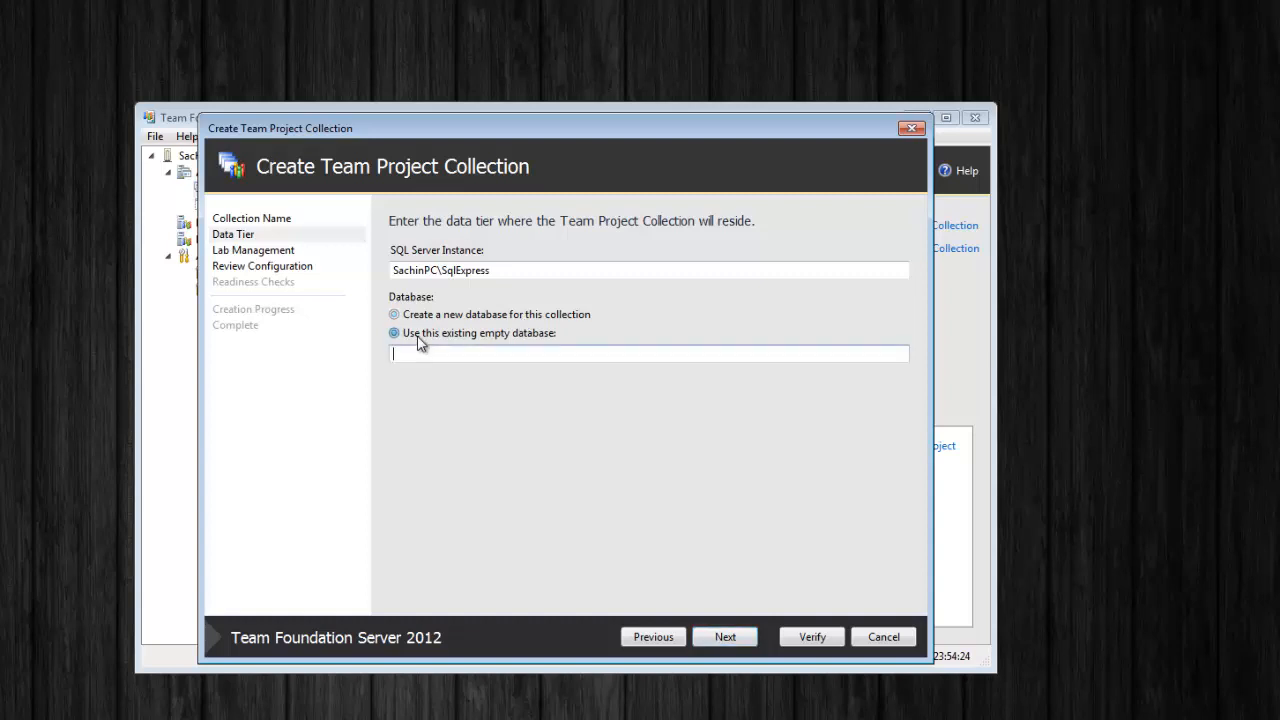
pyautogui.click(422, 318)
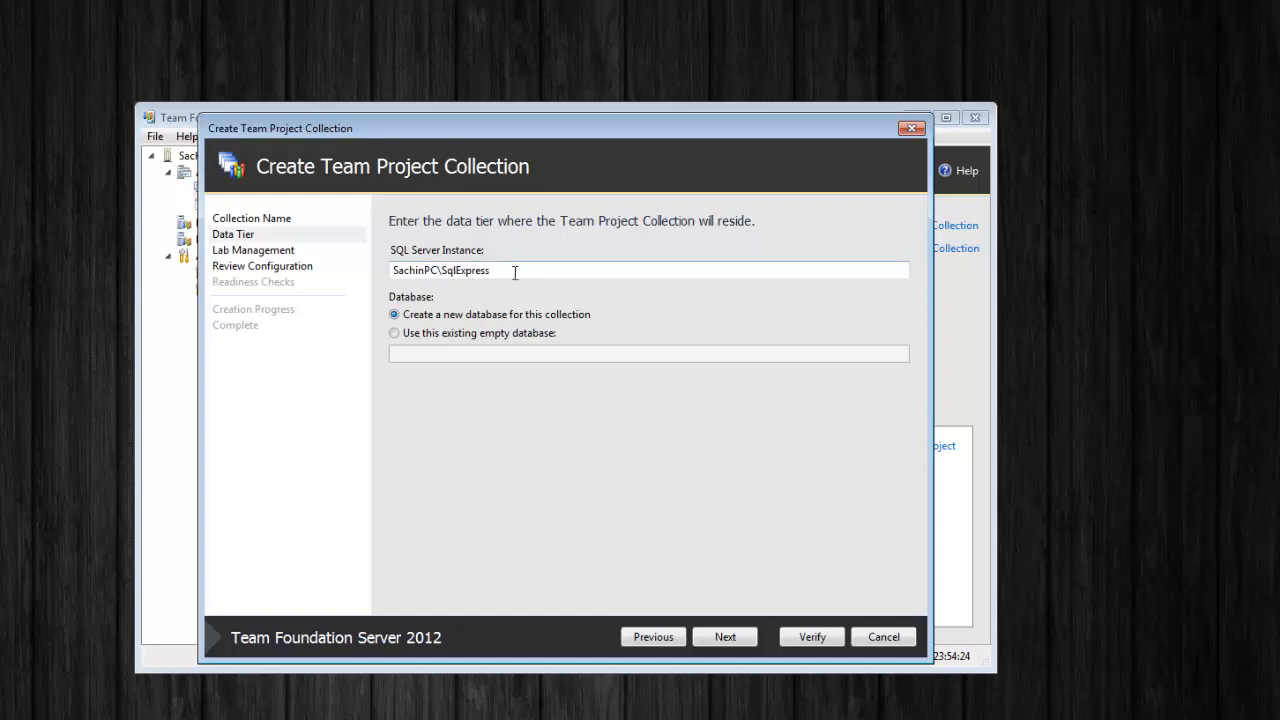
pyautogui.moveTo(515, 272); pyautogui.dragTo(394, 268)
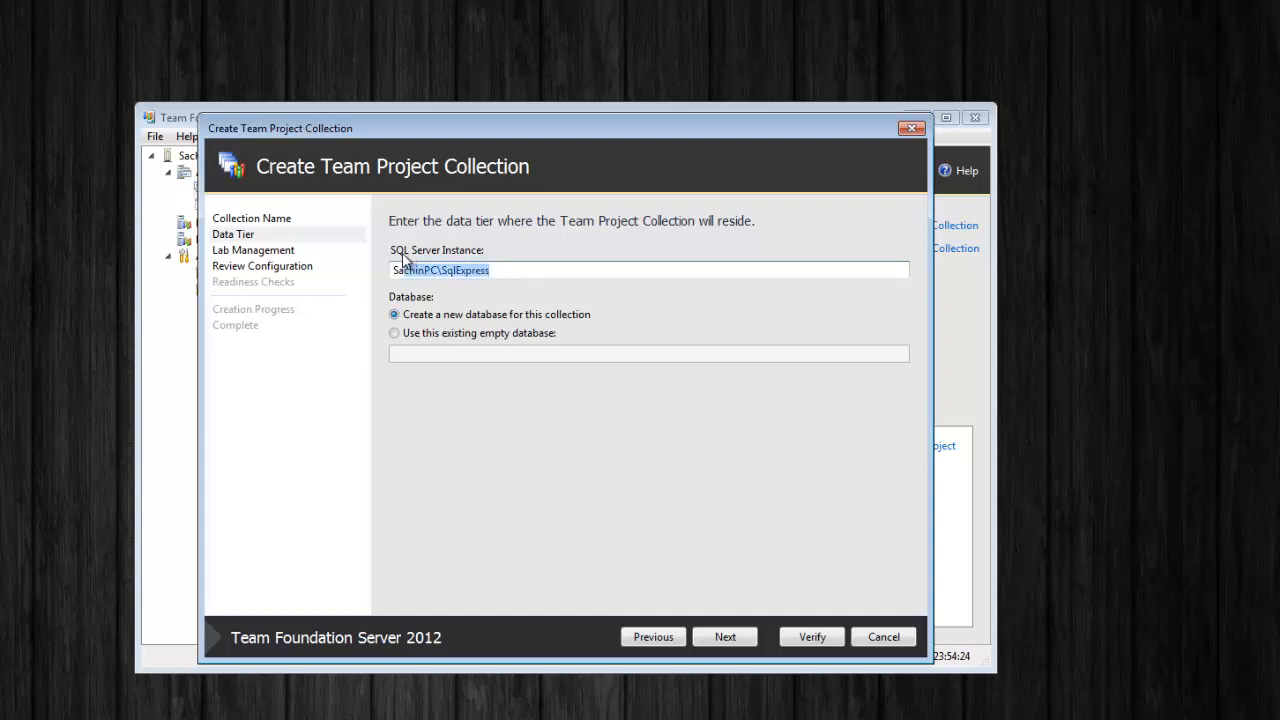
pyautogui.click(532, 271)
pyautogui.moveTo(443, 275); pyautogui.dragTo(552, 272)
pyautogui.click(722, 638)
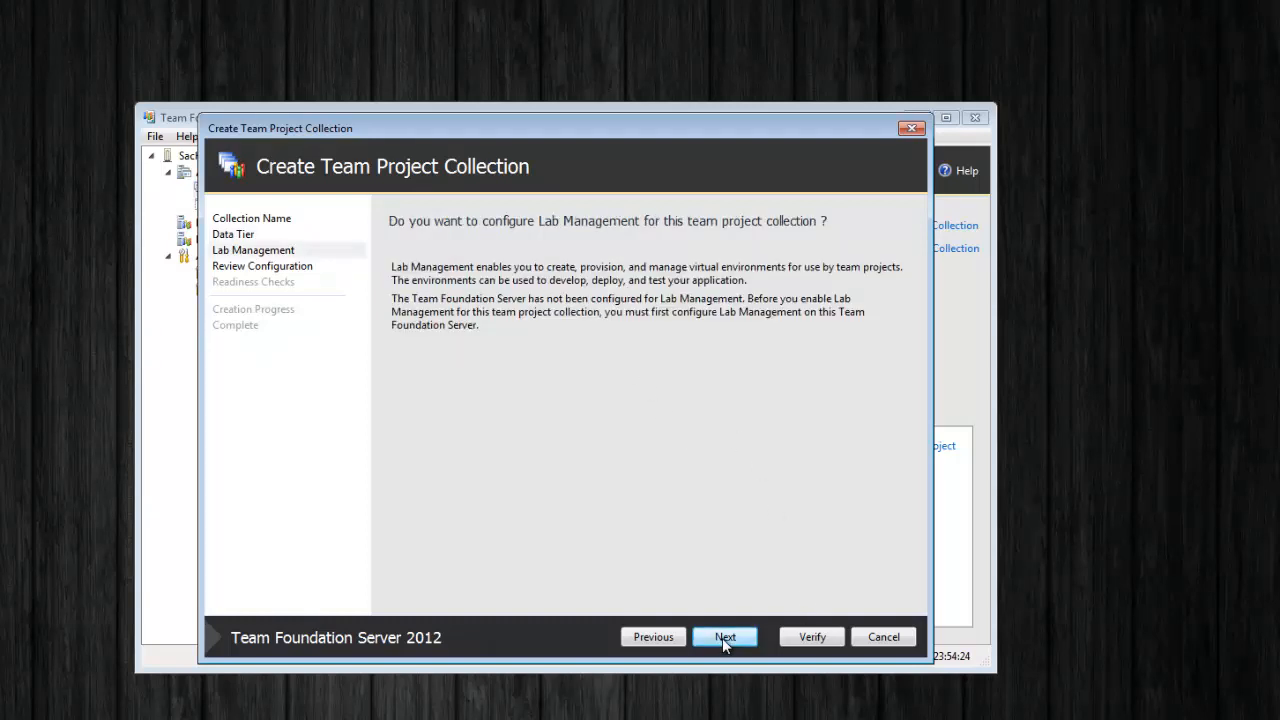
pyautogui.click(722, 638)
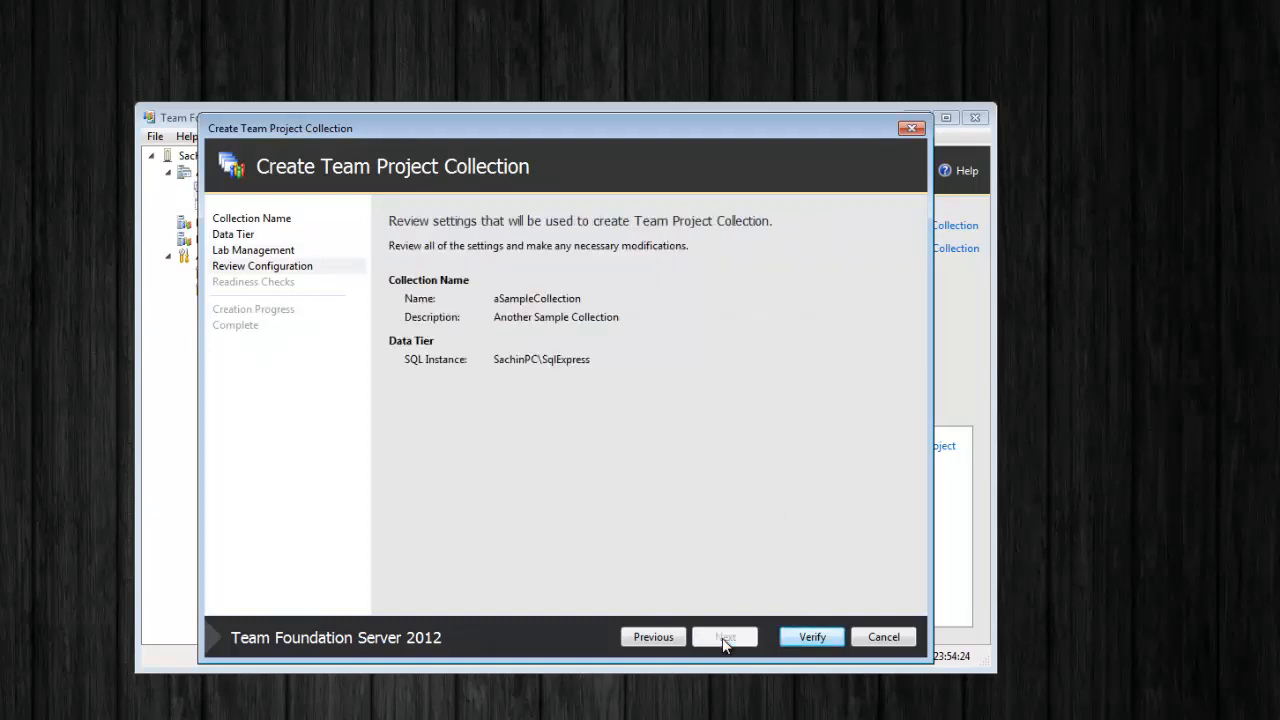
pyautogui.click(811, 637)
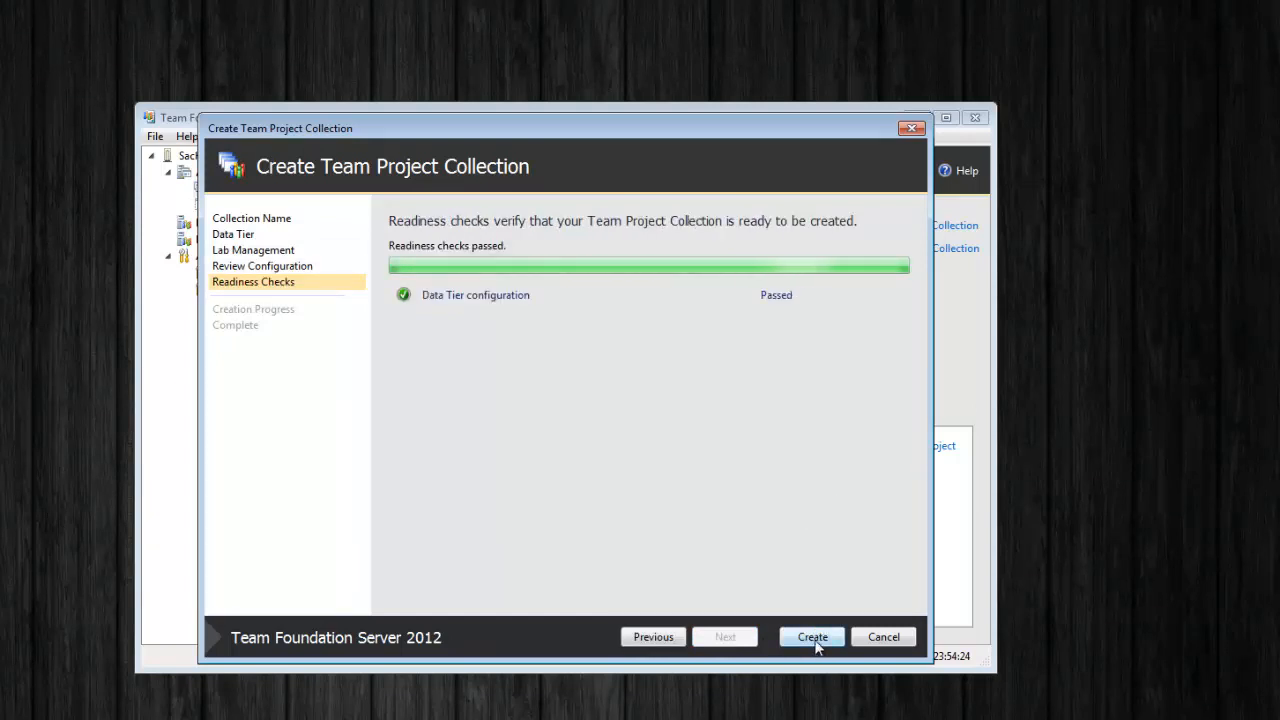
pyautogui.click(813, 640)
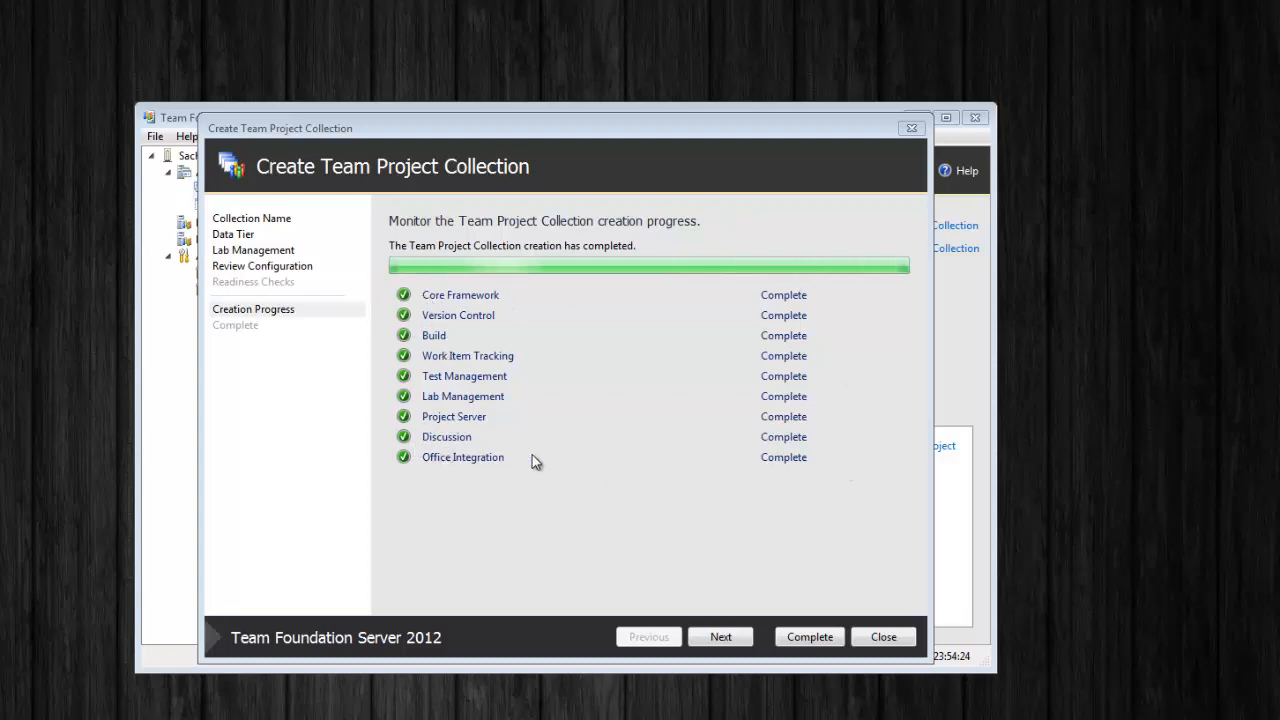
pyautogui.click(721, 638)
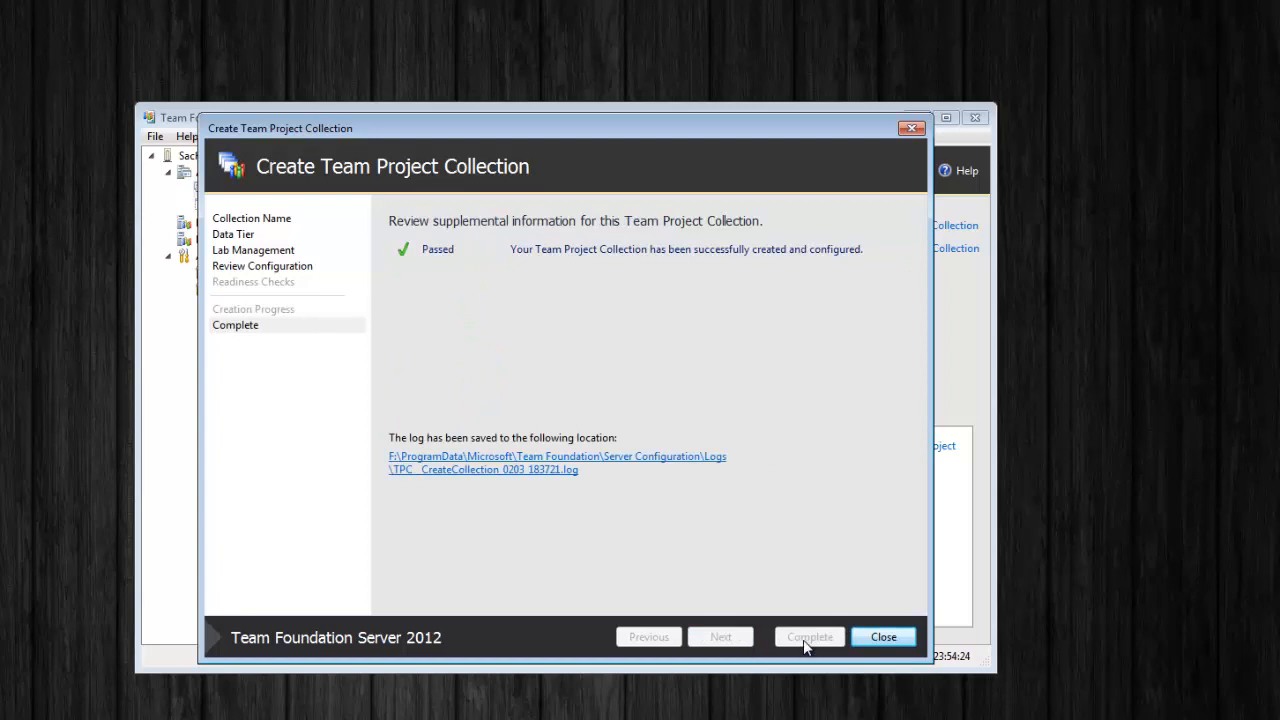
pyautogui.click(882, 638)
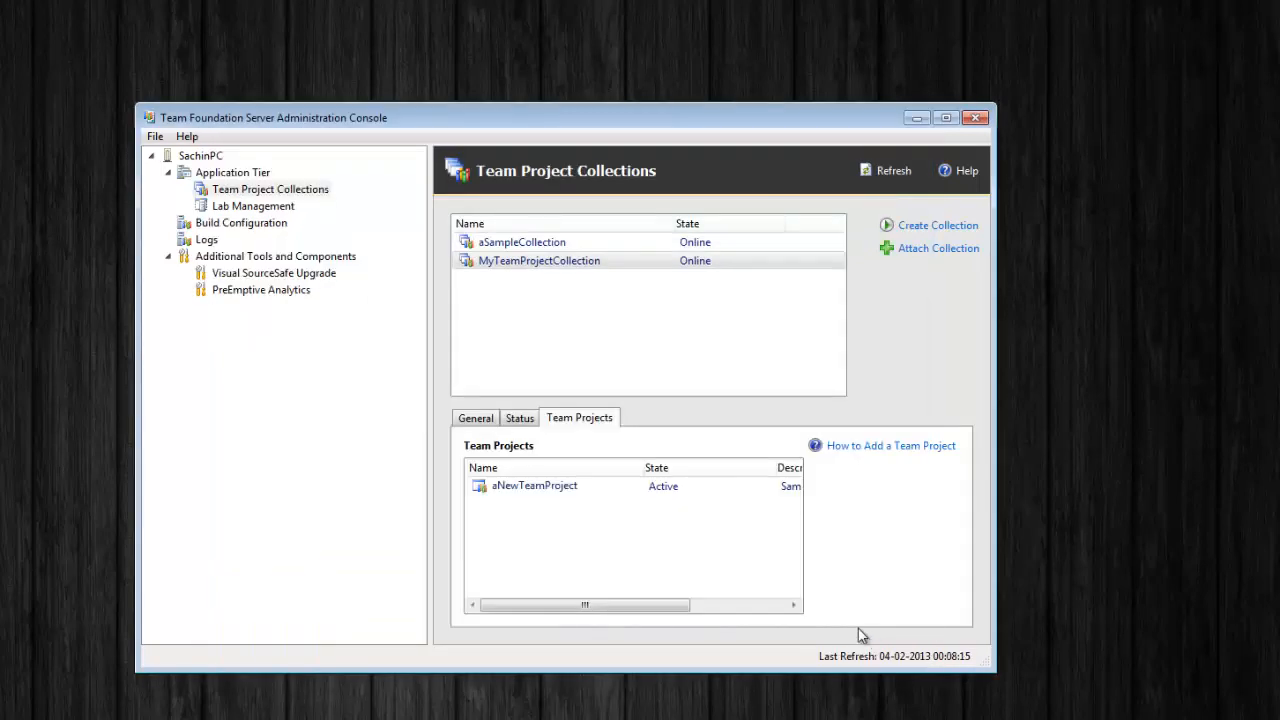
pyautogui.click(528, 245)
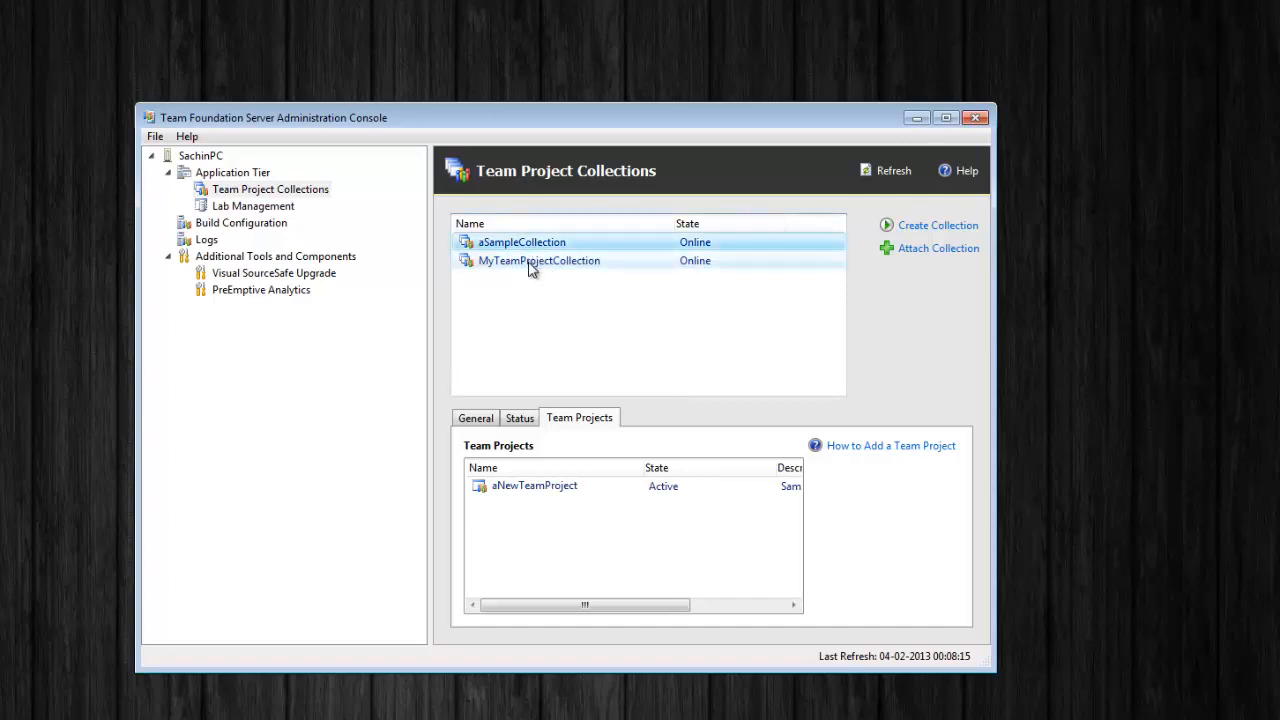
pyautogui.click(522, 264)
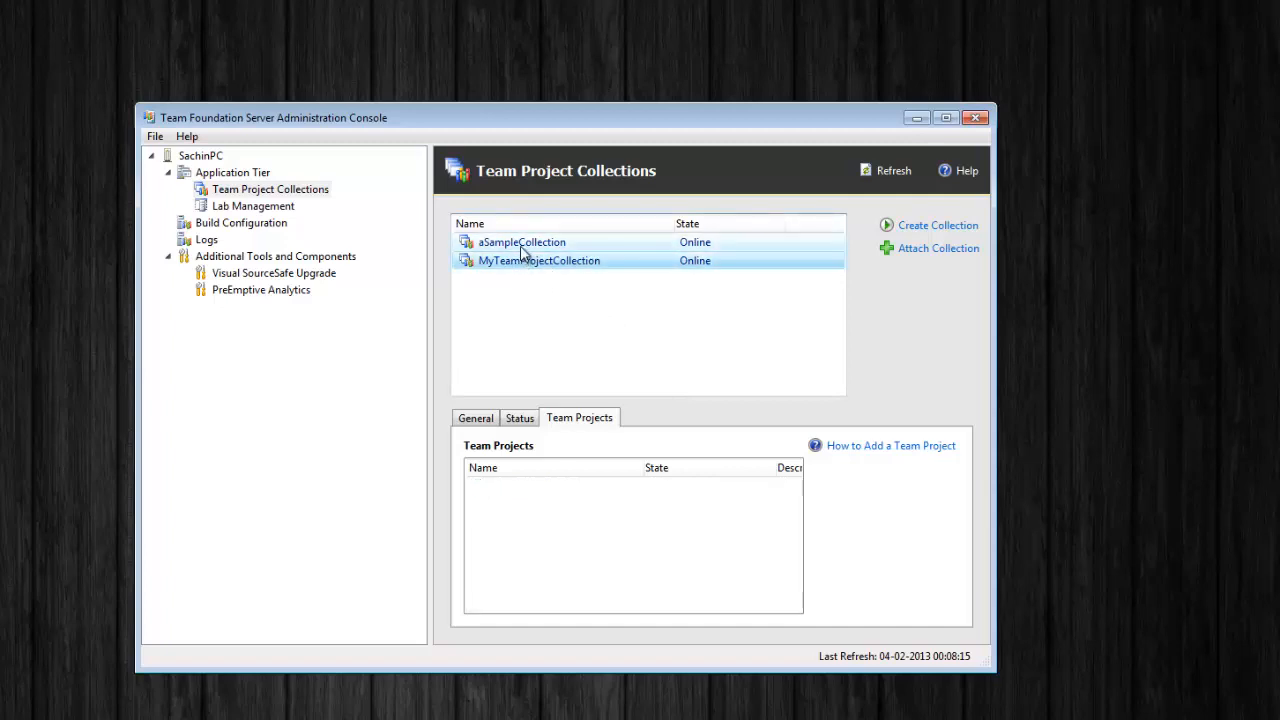
pyautogui.click(523, 246)
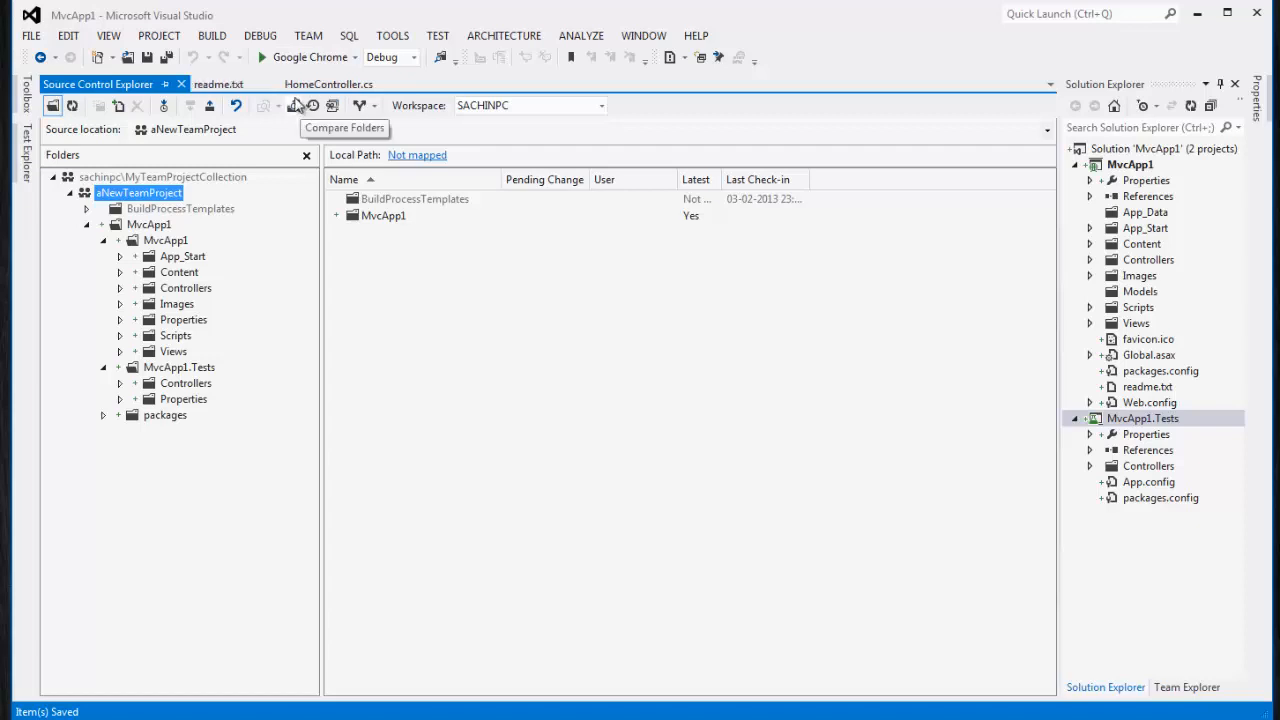
pyautogui.click(309, 37)
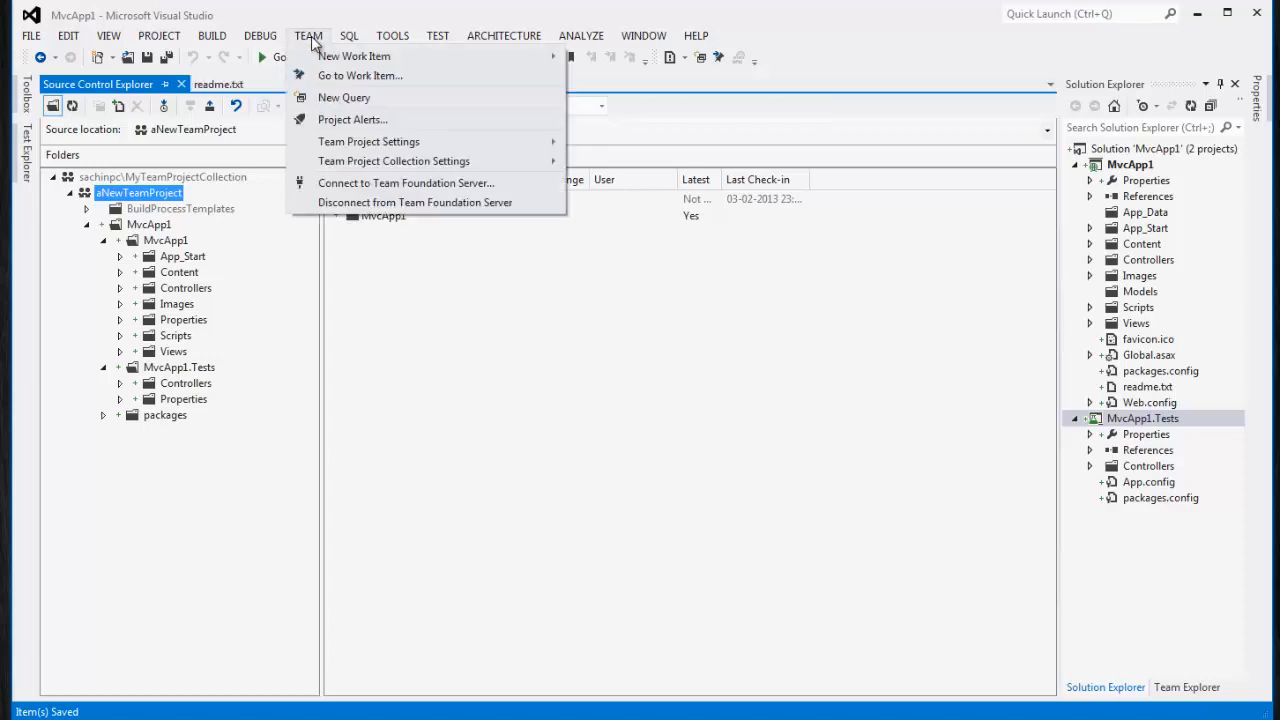
pyautogui.click(338, 186)
pyautogui.moveTo(523, 188); pyautogui.dragTo(511, 166)
pyautogui.click(438, 252)
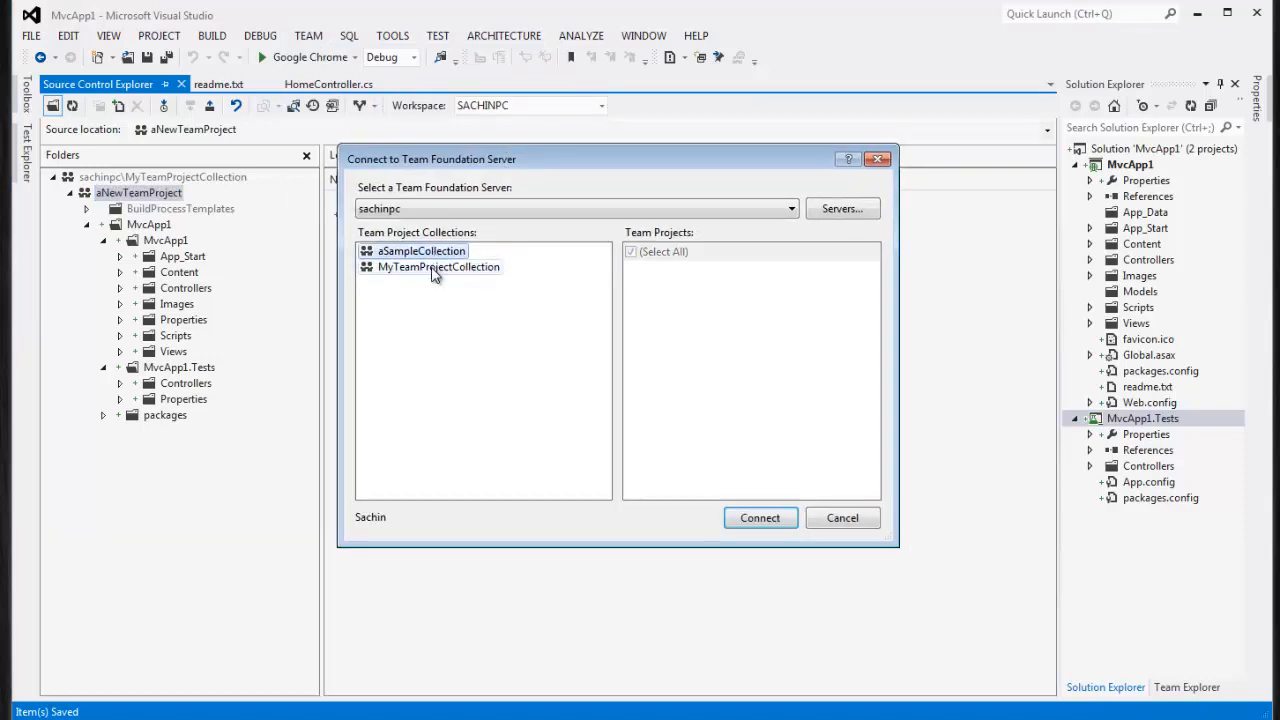
pyautogui.click(425, 267)
pyautogui.click(427, 252)
pyautogui.click(427, 266)
pyautogui.click(436, 252)
pyautogui.click(441, 268)
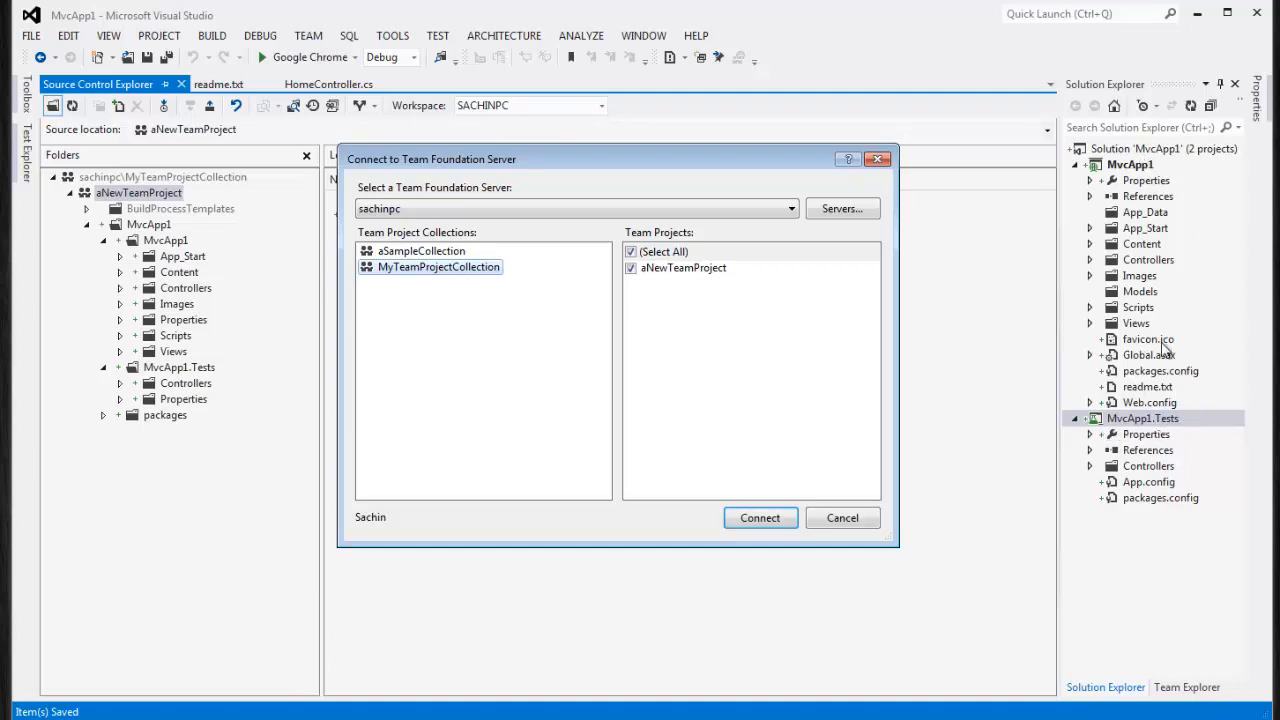
pyautogui.click(683, 277)
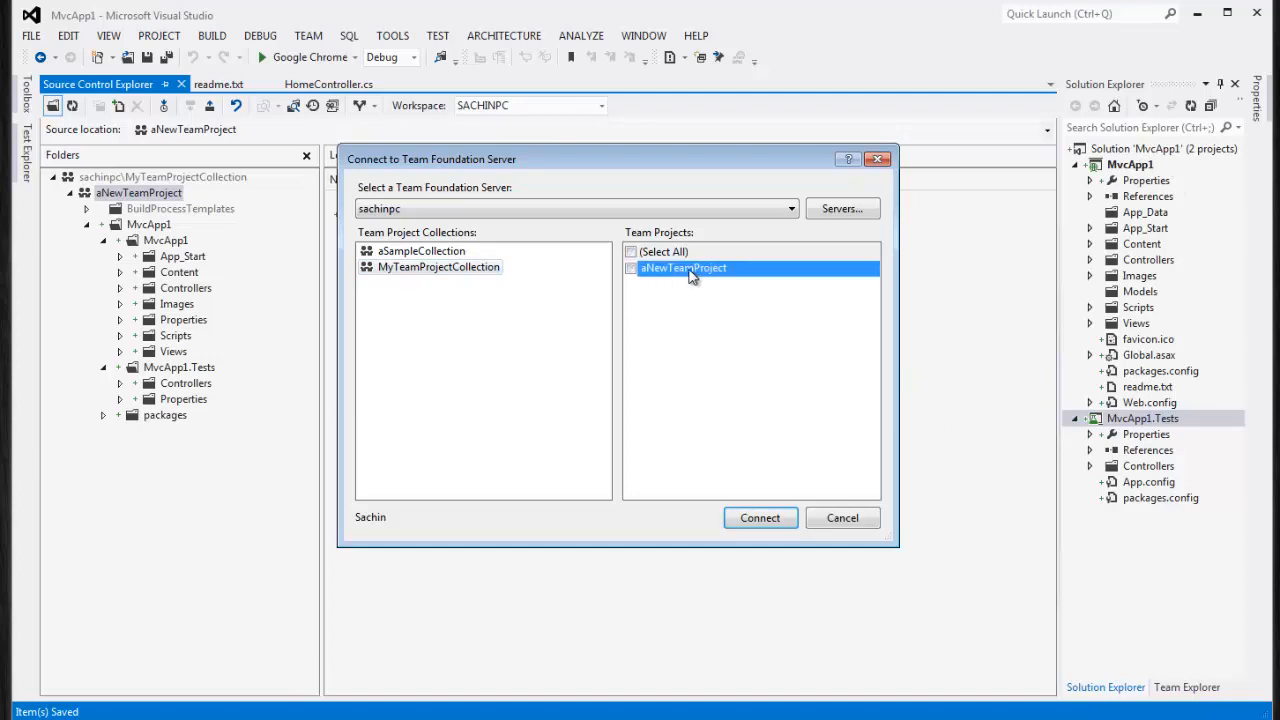
pyautogui.click(631, 269)
pyautogui.click(436, 254)
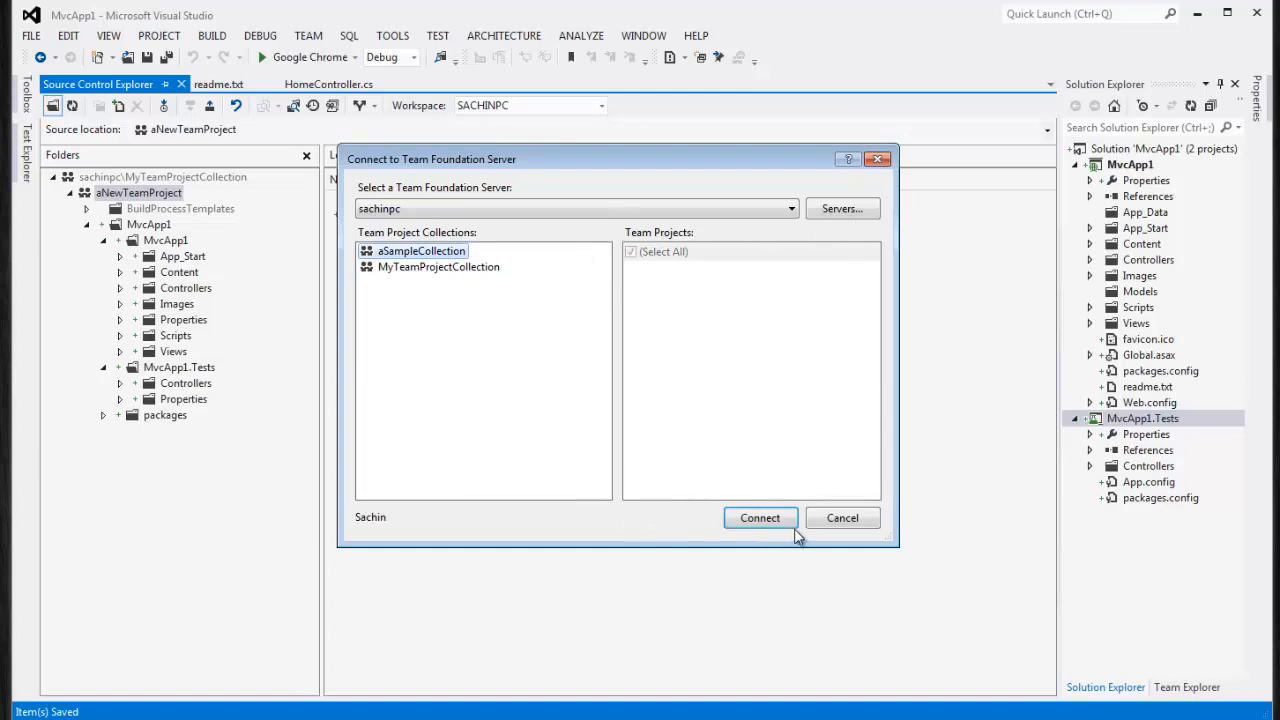
pyautogui.click(440, 268)
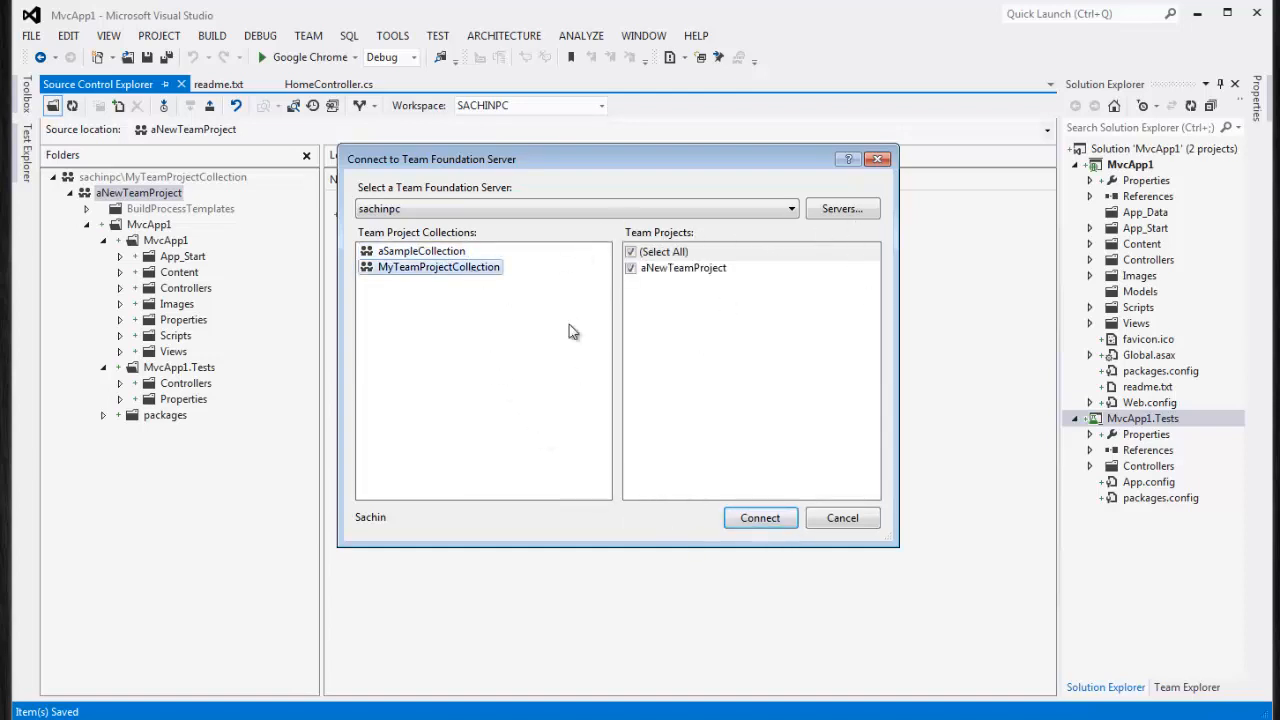
pyautogui.click(858, 522)
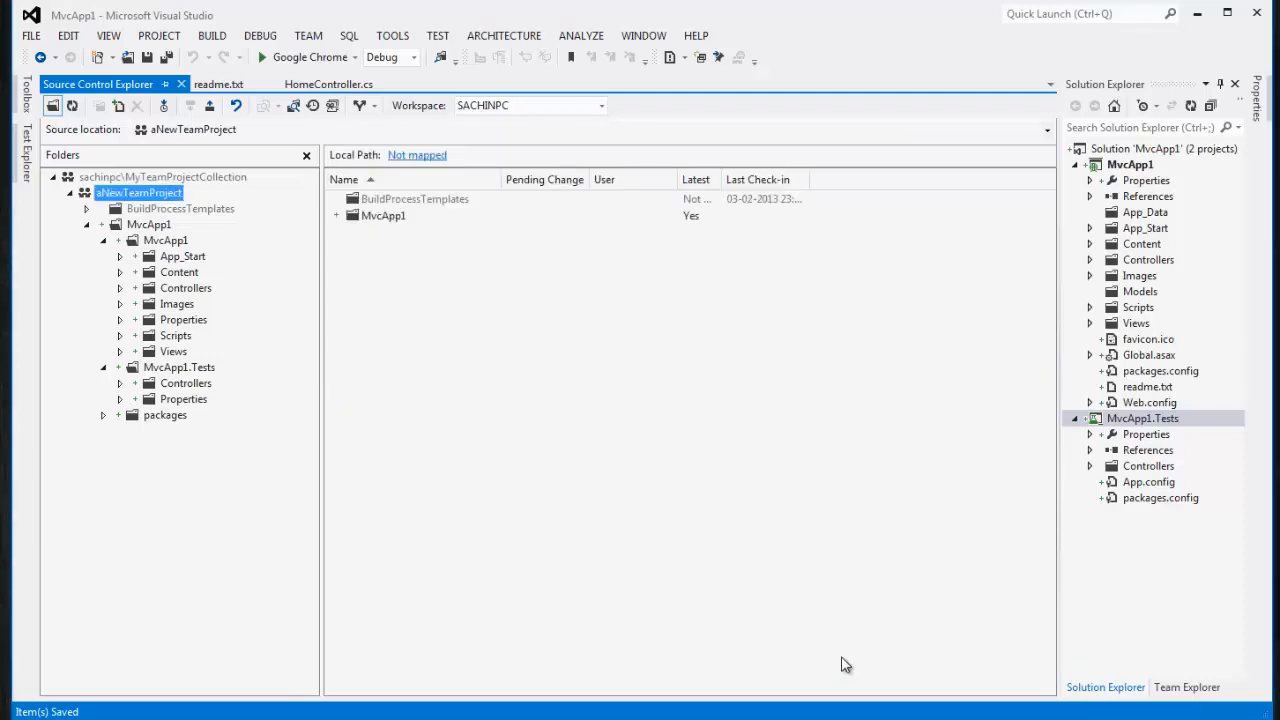
# Highlight the slide's title, SQL Server, Trial and Team Foundation Server items, then return to Visual Studio
pyautogui.hotkey('alt', 'Tab')
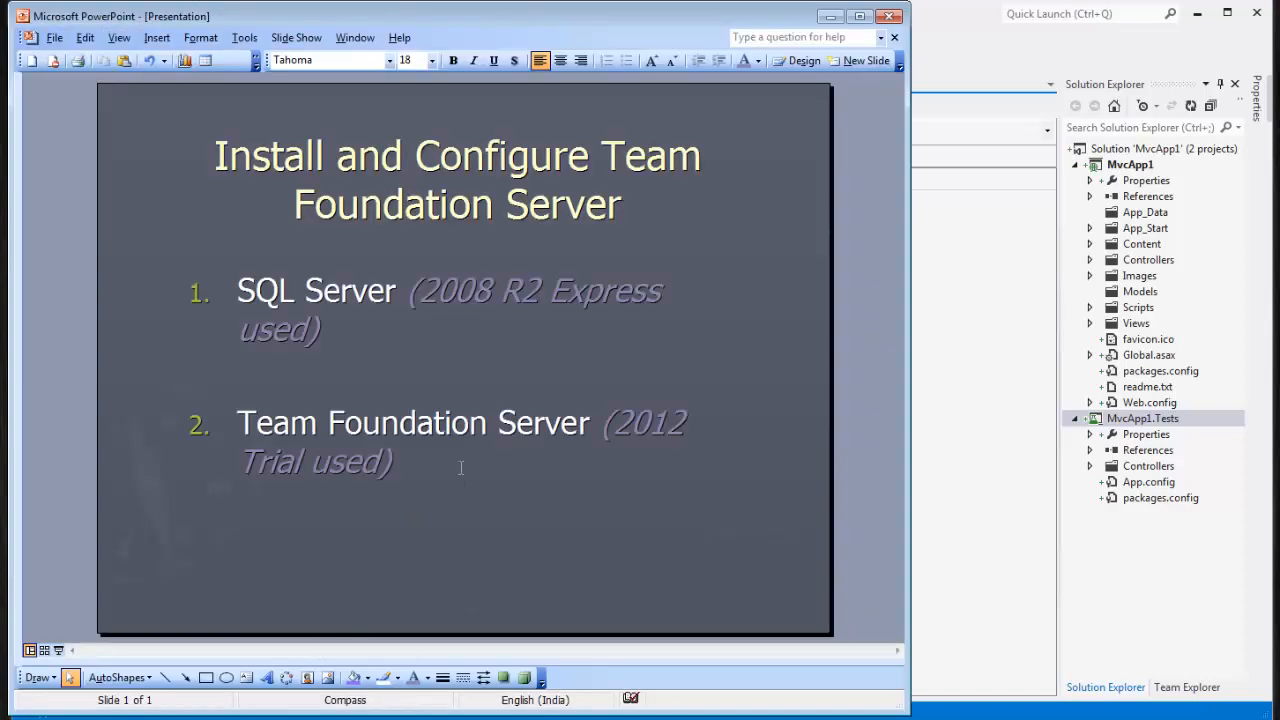
pyautogui.moveTo(219, 145); pyautogui.dragTo(647, 190)
pyautogui.tripleClick(359, 341)
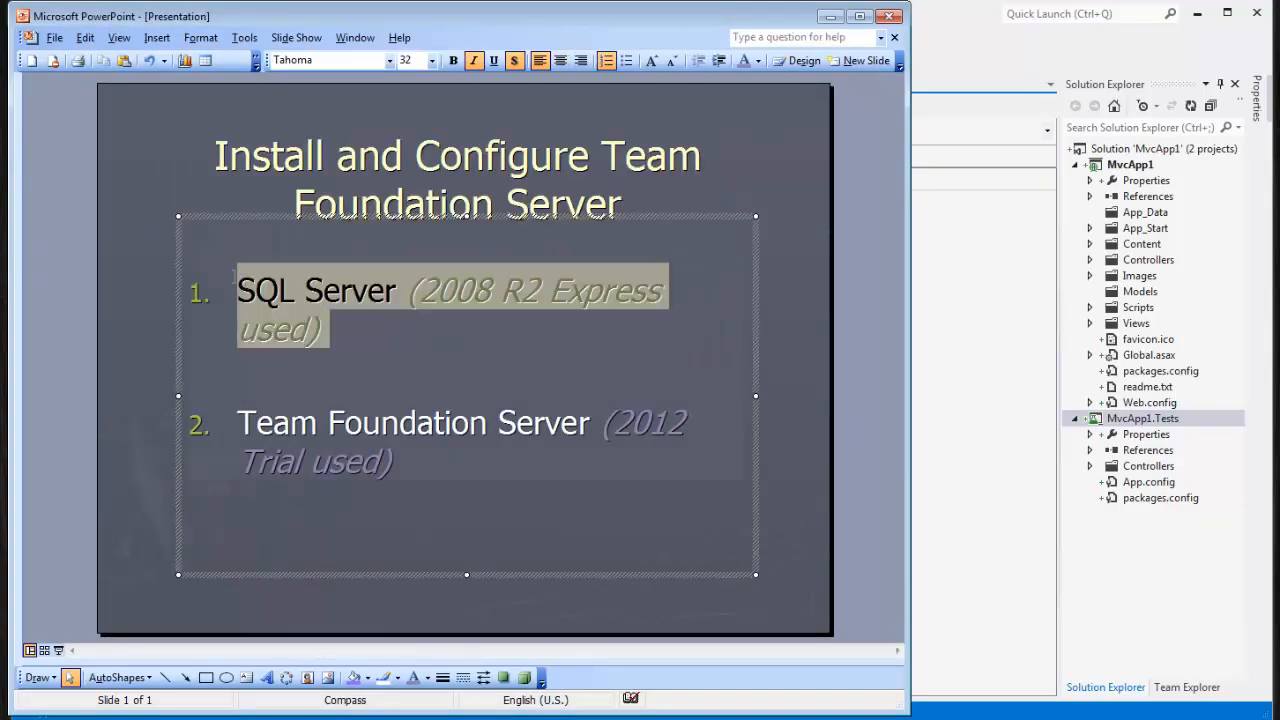
pyautogui.moveTo(415, 454); pyautogui.dragTo(262, 430)
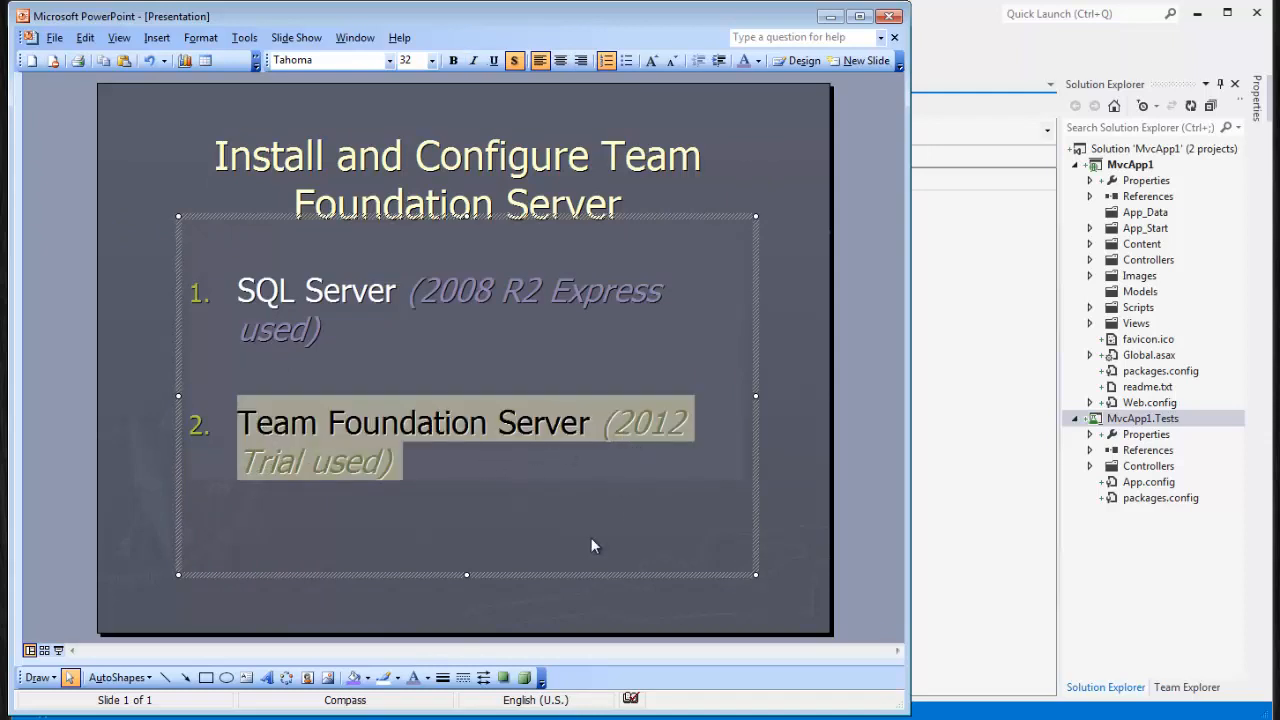
pyautogui.click(152, 432)
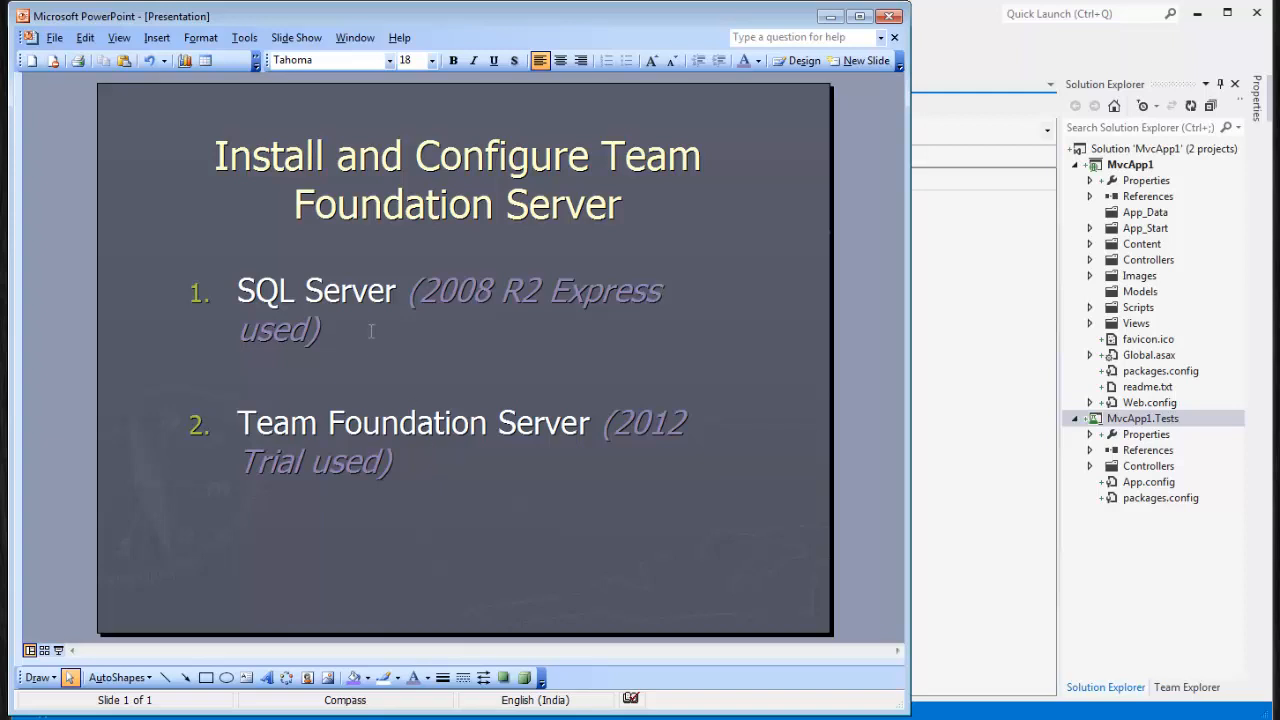
pyautogui.moveTo(240, 420); pyautogui.dragTo(429, 465)
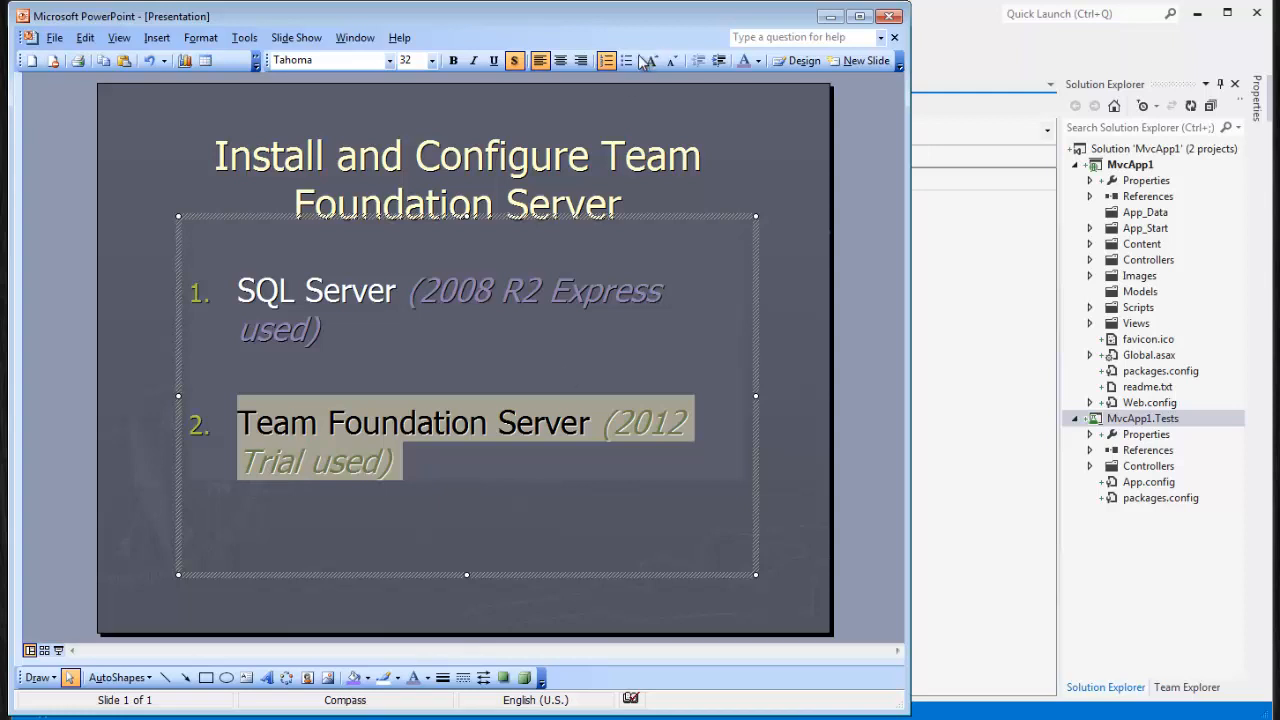
pyautogui.click(912, 319)
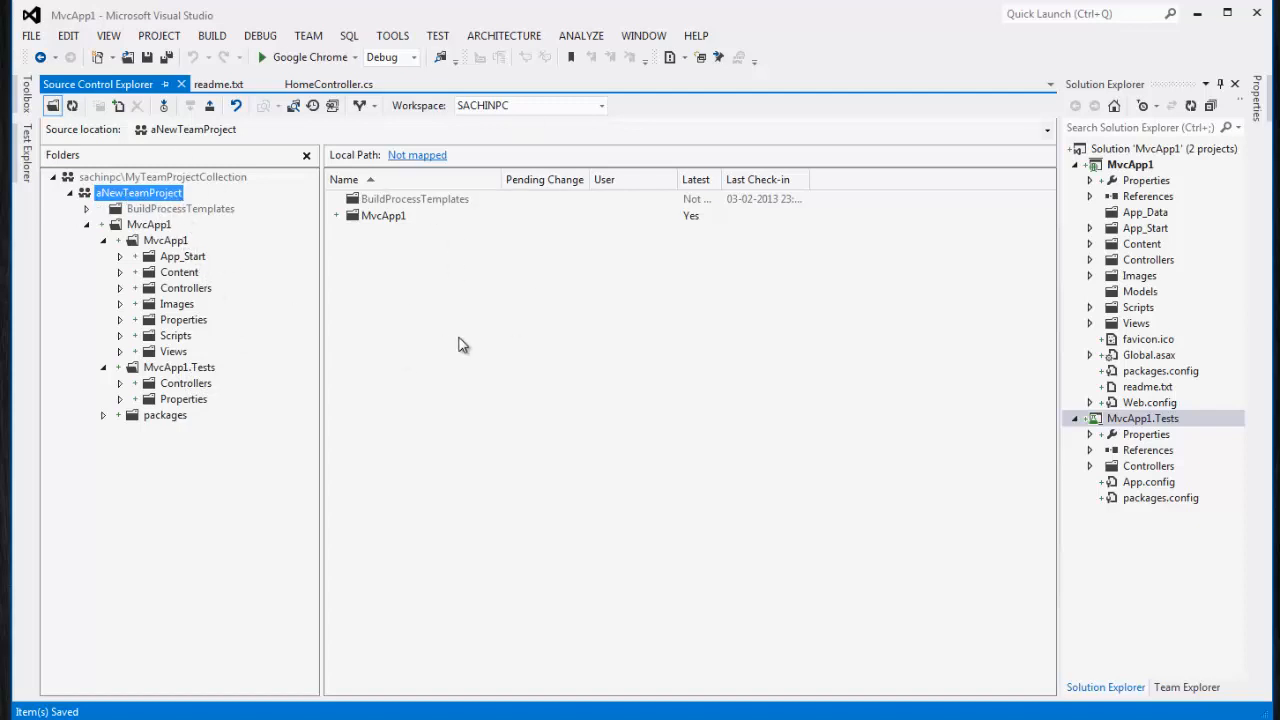
# Show aNewTeamProject's team home page and its Projects and My Teams list, then return to PowerPoint
pyautogui.click(1166, 688)
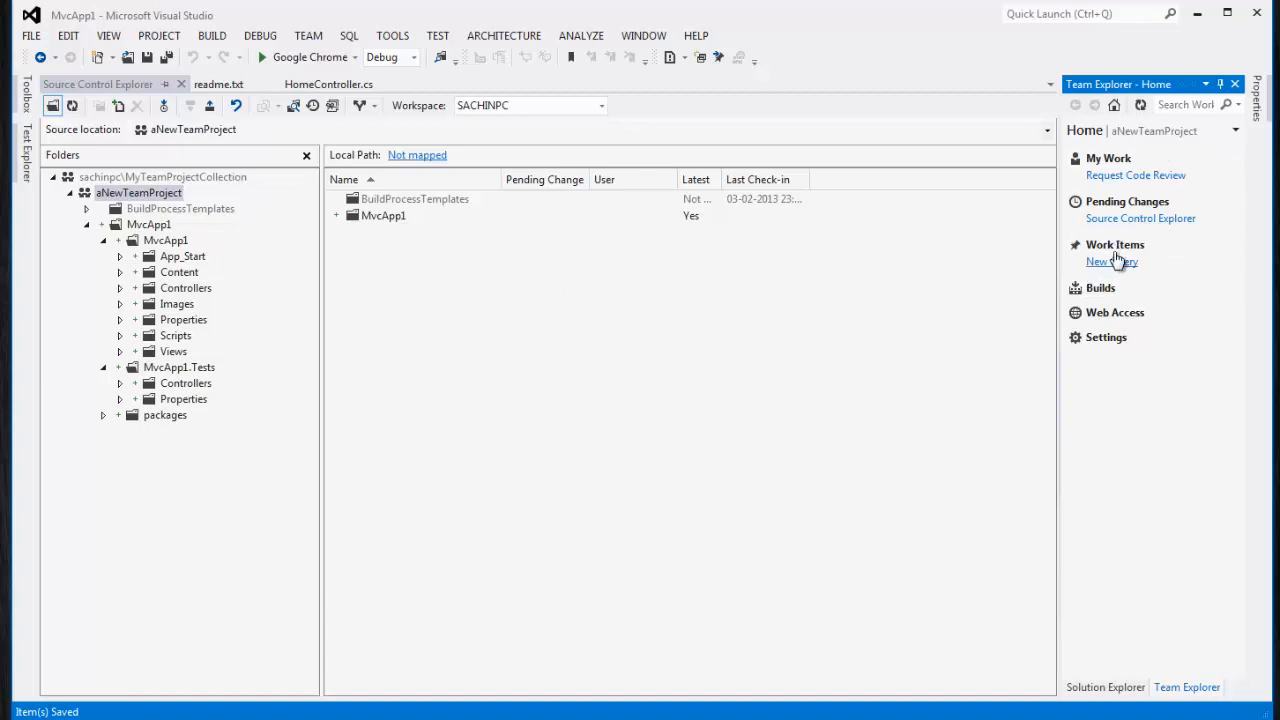
pyautogui.click(1235, 131)
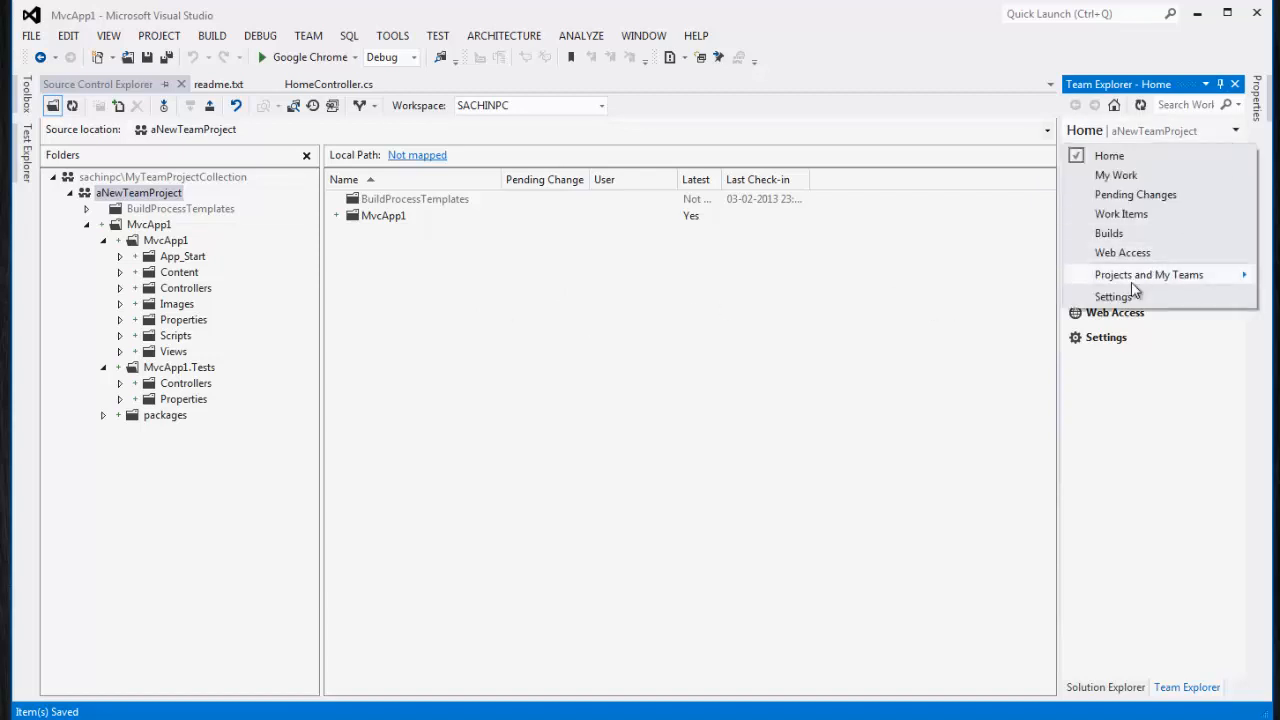
pyautogui.moveTo(1133, 280)
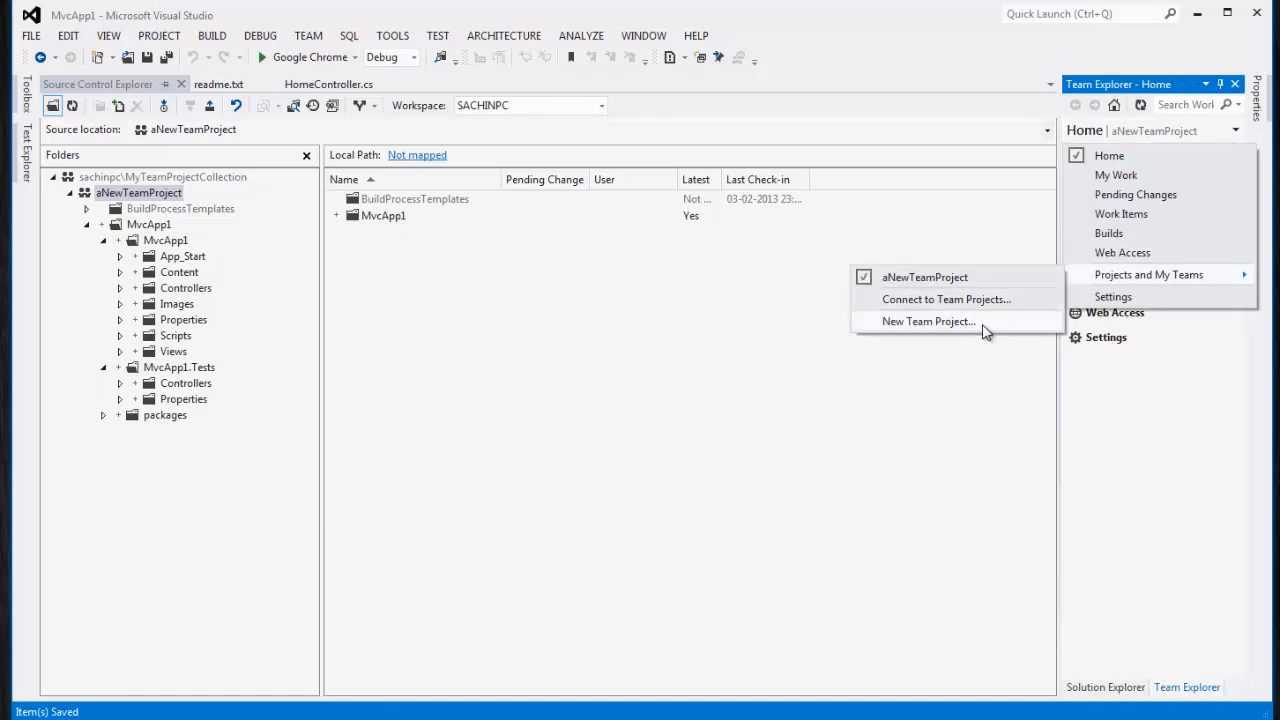
pyautogui.click(1148, 376)
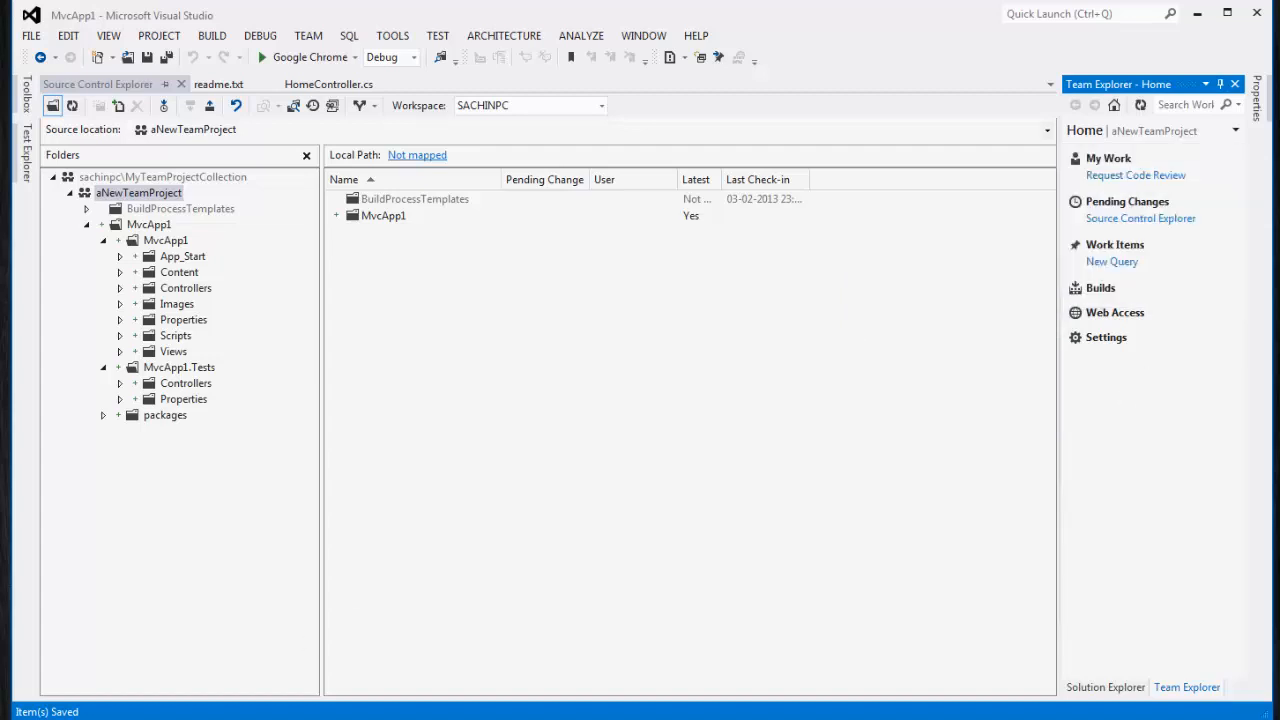
pyautogui.hotkey('alt', 'Tab')
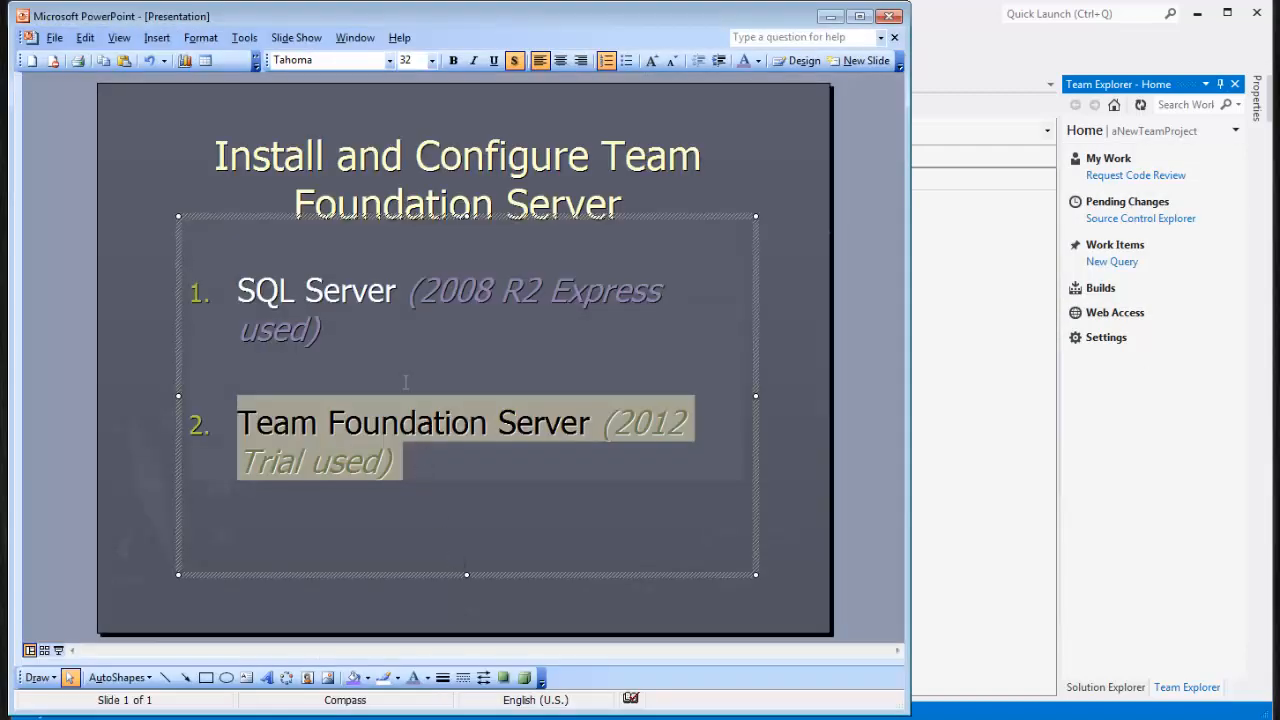
pyautogui.click(403, 382)
pyautogui.press('Return')
pyautogui.click(412, 555)
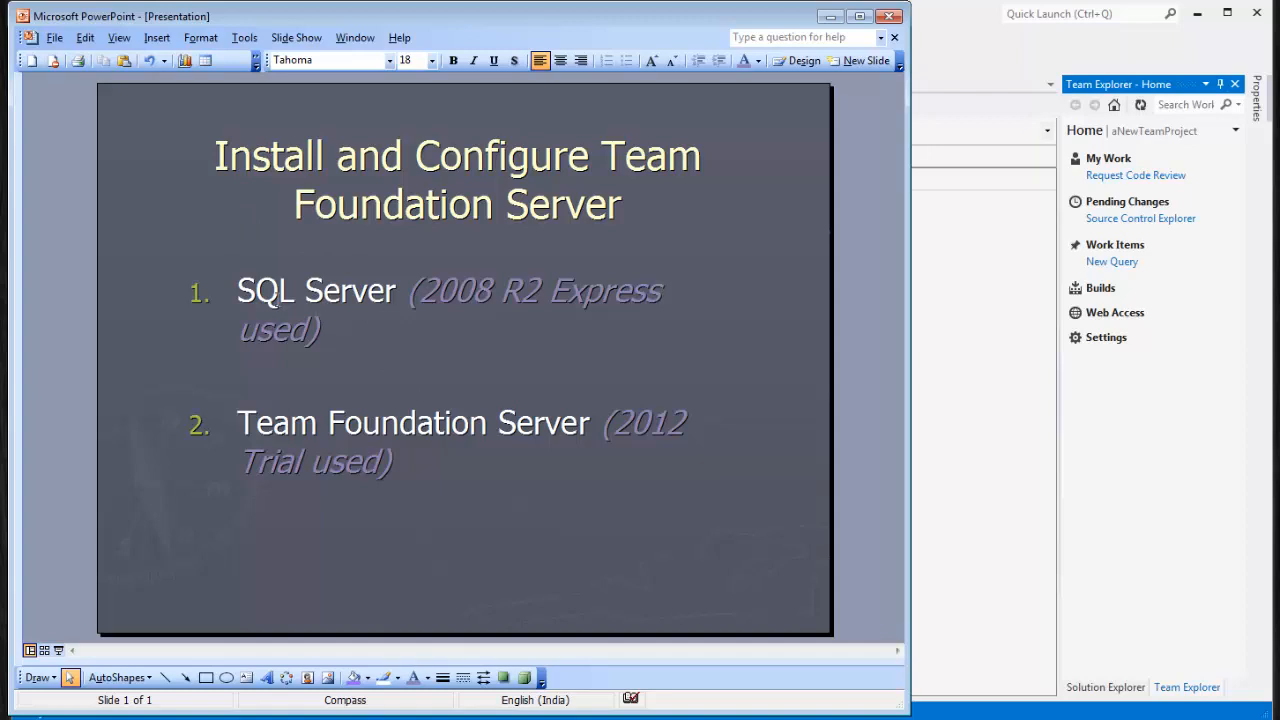
pyautogui.moveTo(234, 286); pyautogui.dragTo(381, 291)
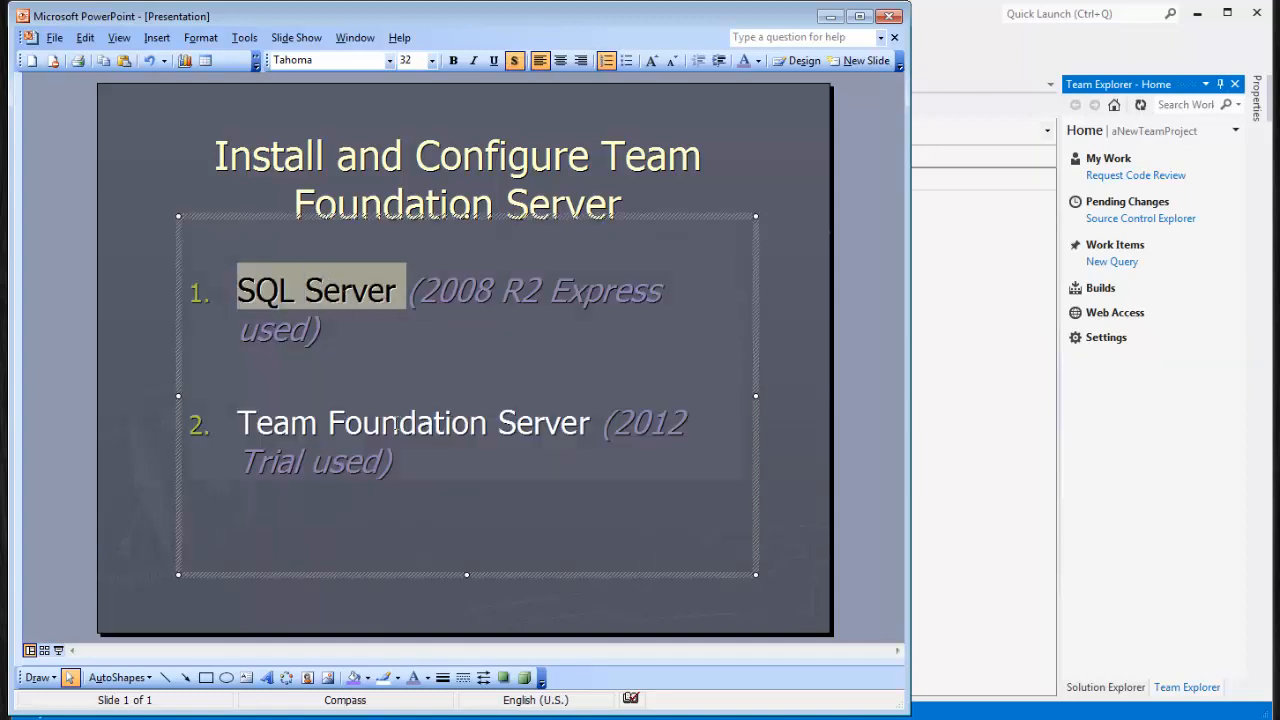